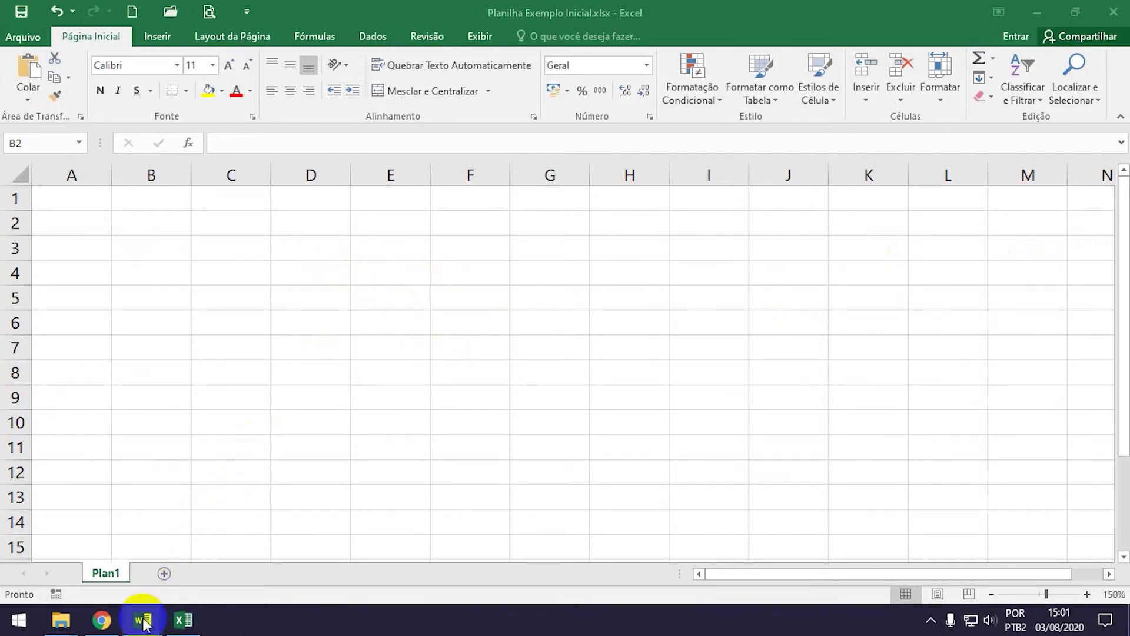
# - Paste a screenshot of the Word report-card exercise page into the Plan1 sheet
pyautogui.click(233, 550)
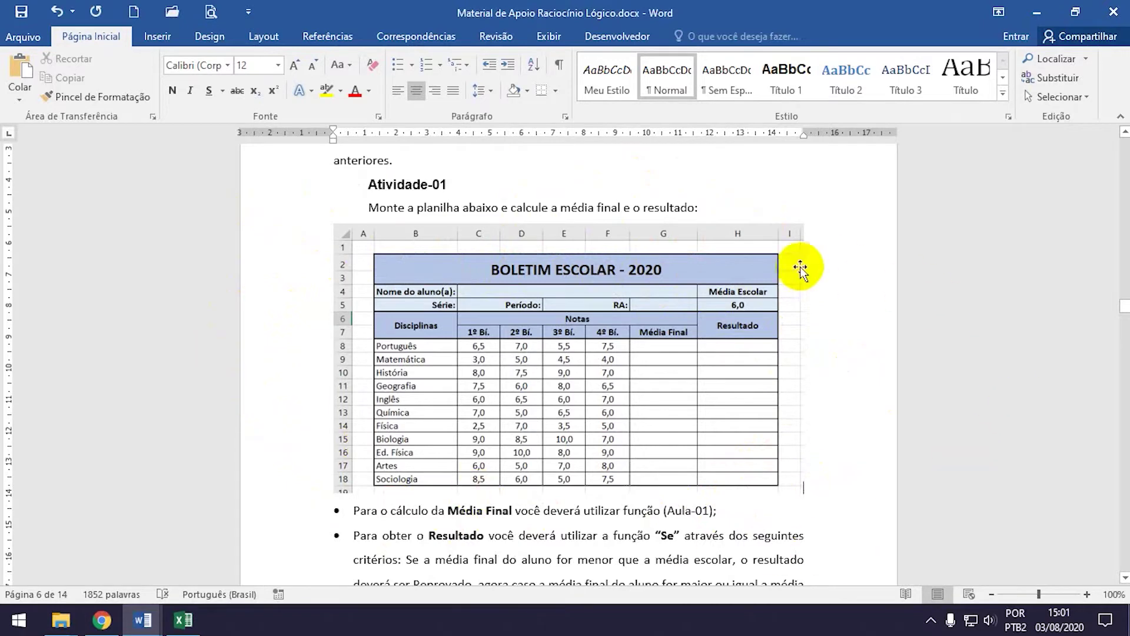
pyautogui.click(183, 620)
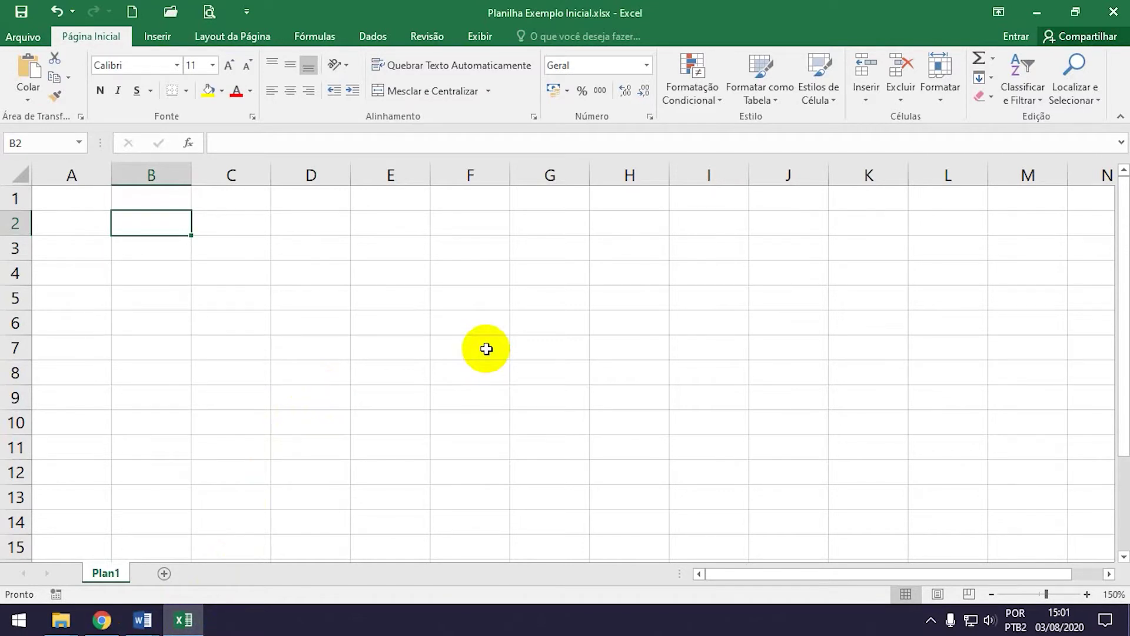
pyautogui.hotkey('ctrl', 'v')
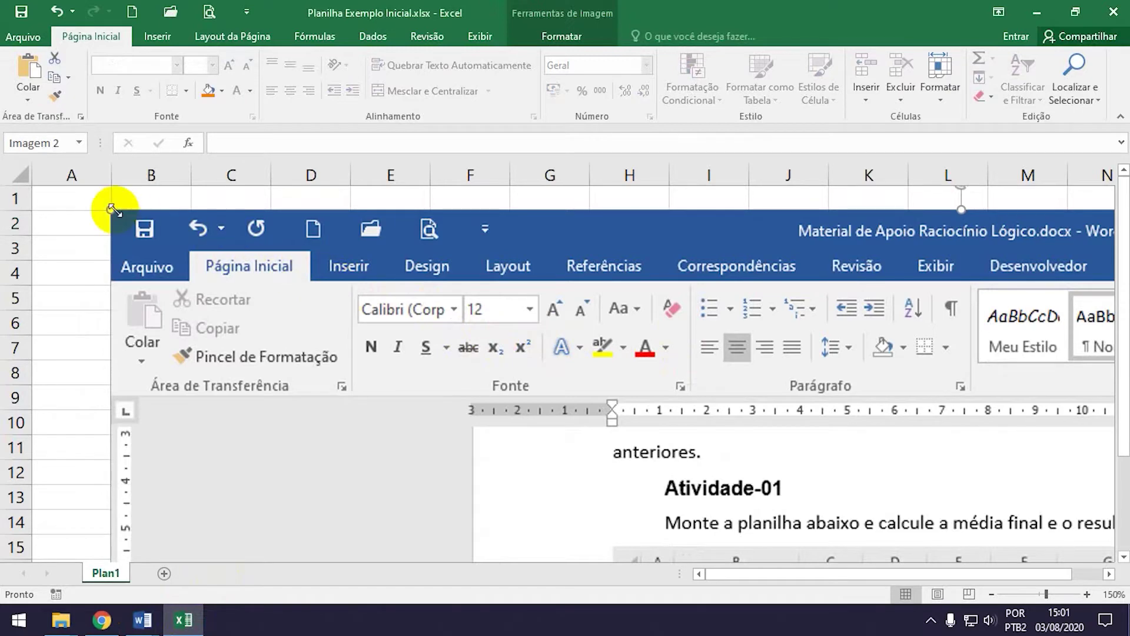
# - Shrink the pasted screenshot, move it to the top-left, and zoom the sheet out to 80%
pyautogui.moveTo(107, 209); pyautogui.dragTo(425, 382)
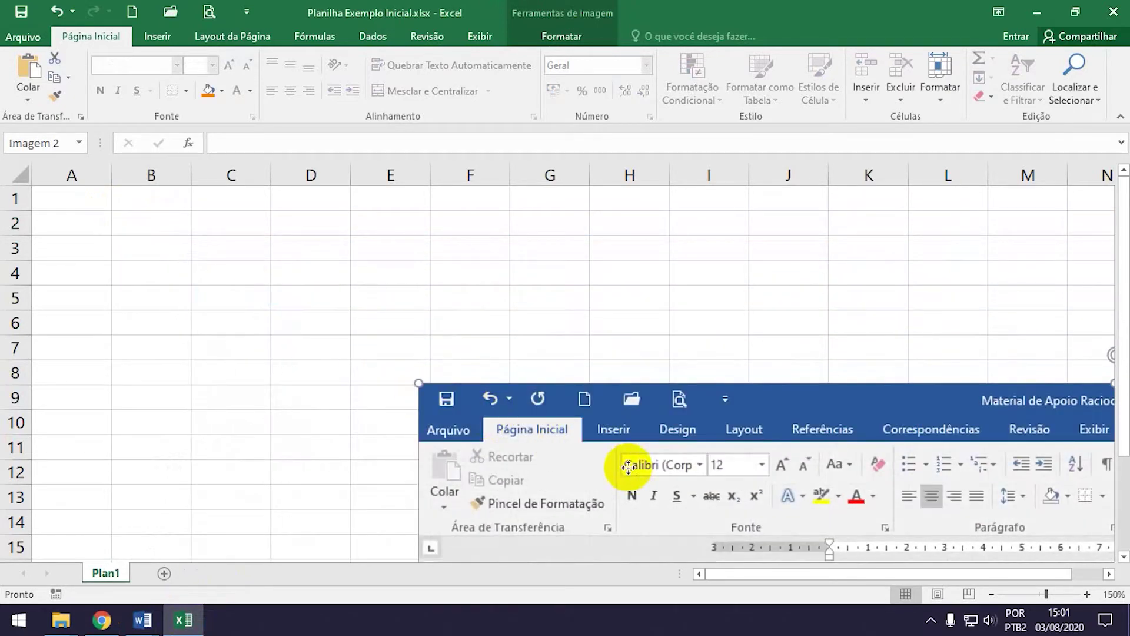
pyautogui.moveTo(628, 465); pyautogui.dragTo(453, 401)
pyautogui.click(992, 594)
pyautogui.click(991, 594)
pyautogui.click(991, 594)
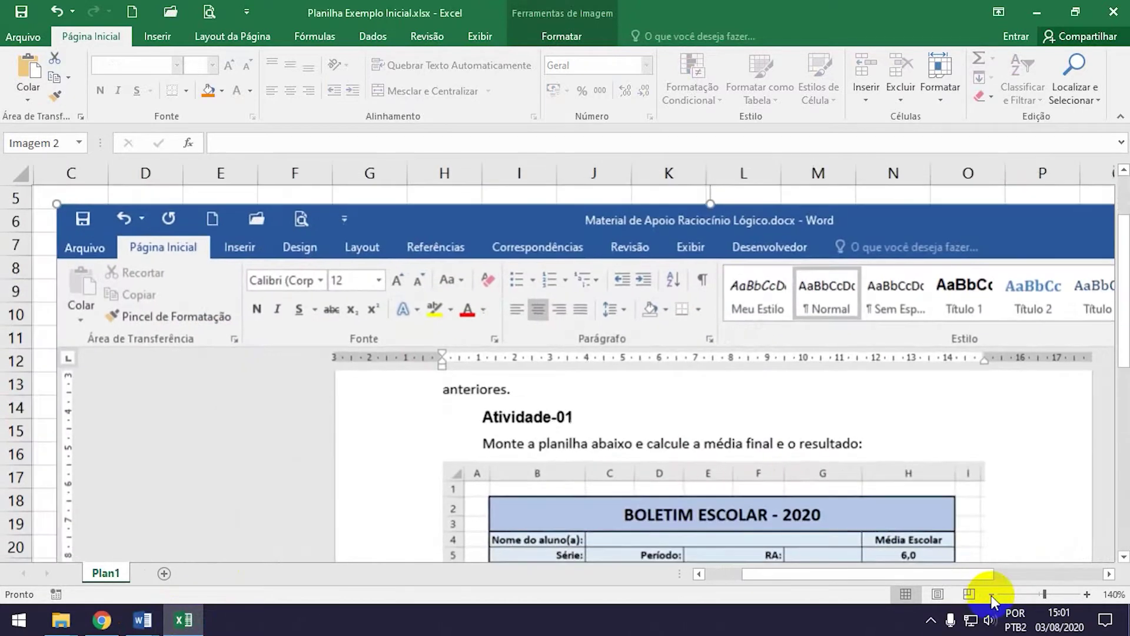
pyautogui.click(991, 594)
pyautogui.click(991, 594)
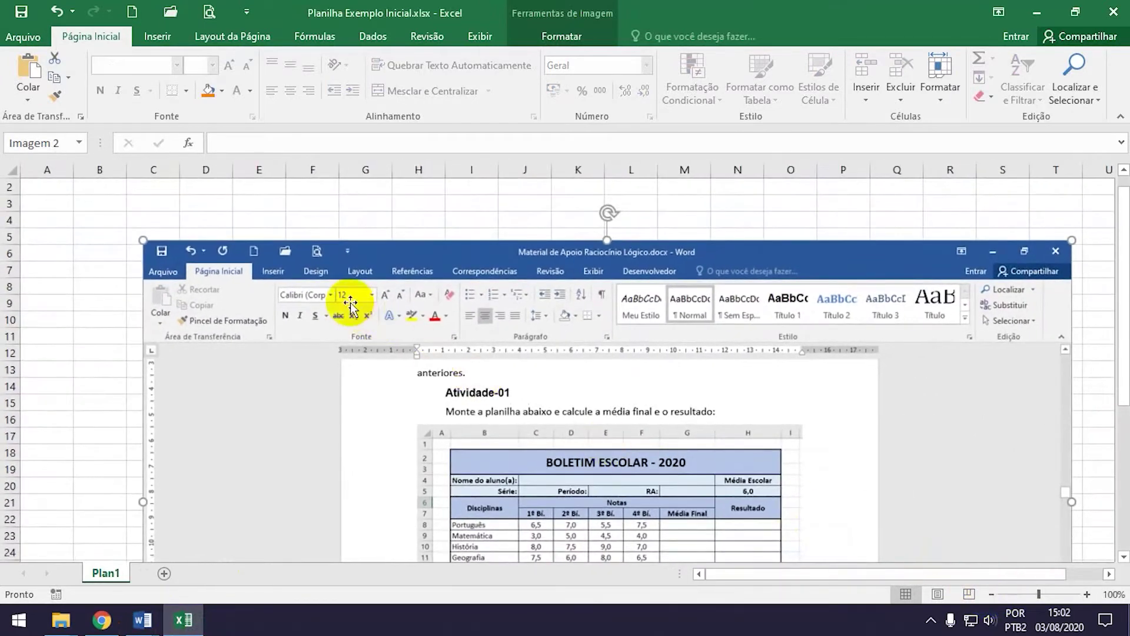
pyautogui.moveTo(312, 323); pyautogui.dragTo(285, 289)
pyautogui.click(991, 594)
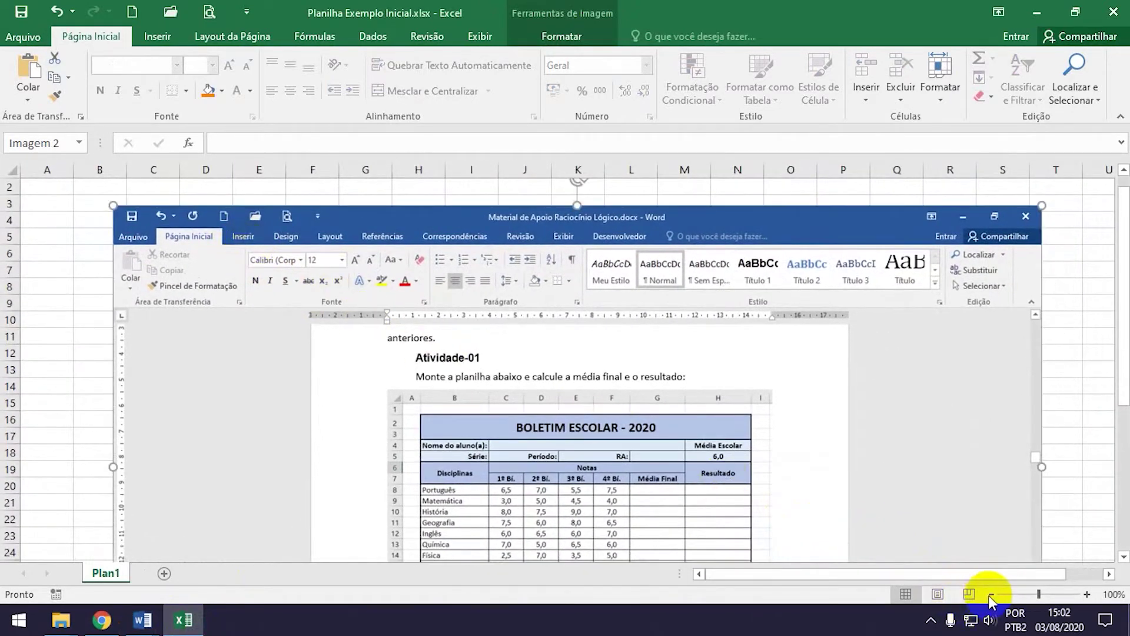
pyautogui.click(991, 593)
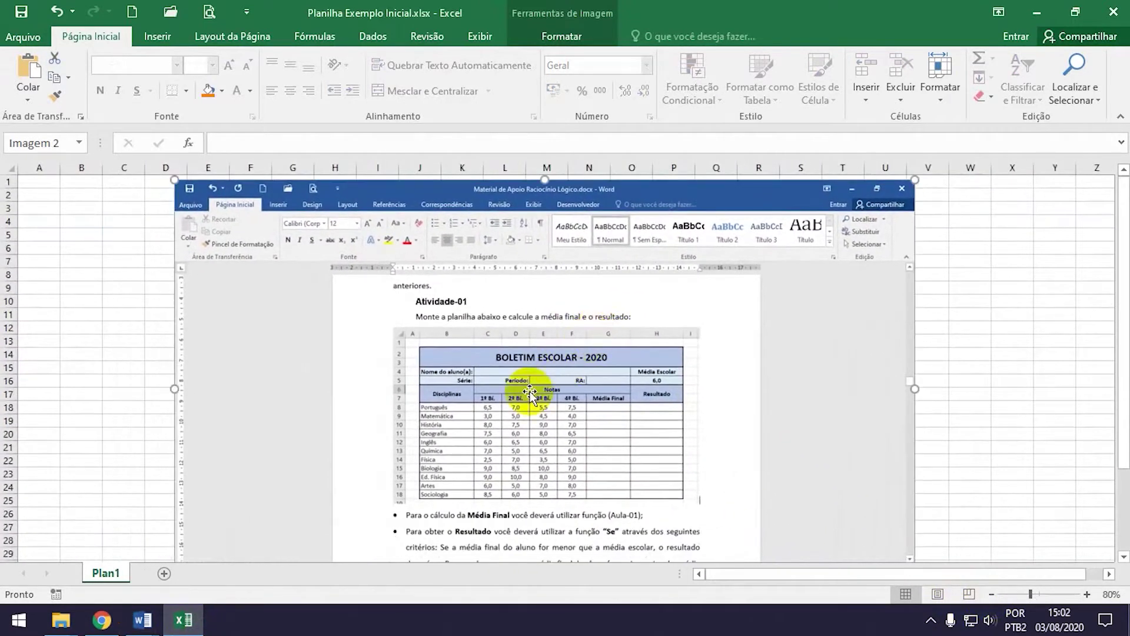
pyautogui.click(562, 35)
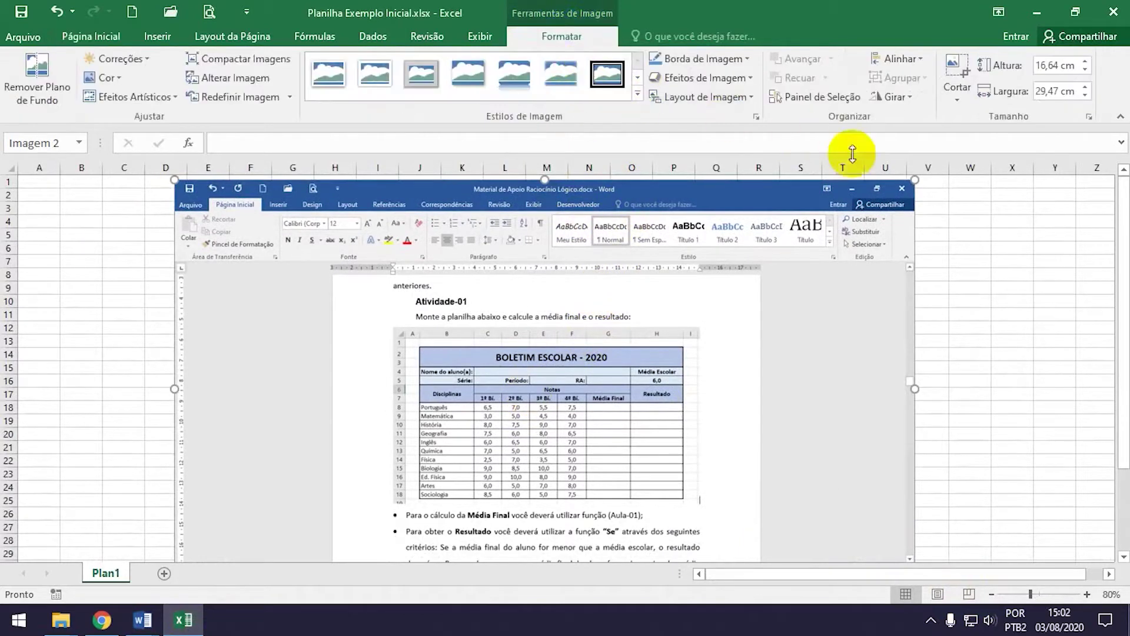
# - Crop the screenshot's left, right, top and bottom down to the BOLETIM ESCOLAR - 2020 table
pyautogui.click(958, 76)
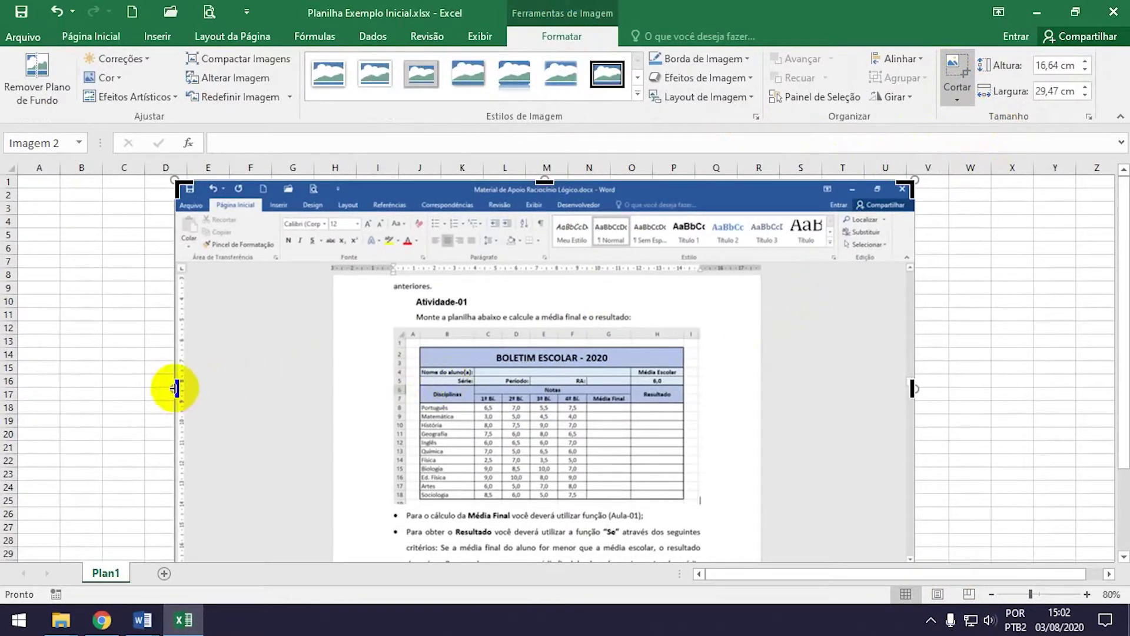
pyautogui.moveTo(176, 389); pyautogui.dragTo(383, 398)
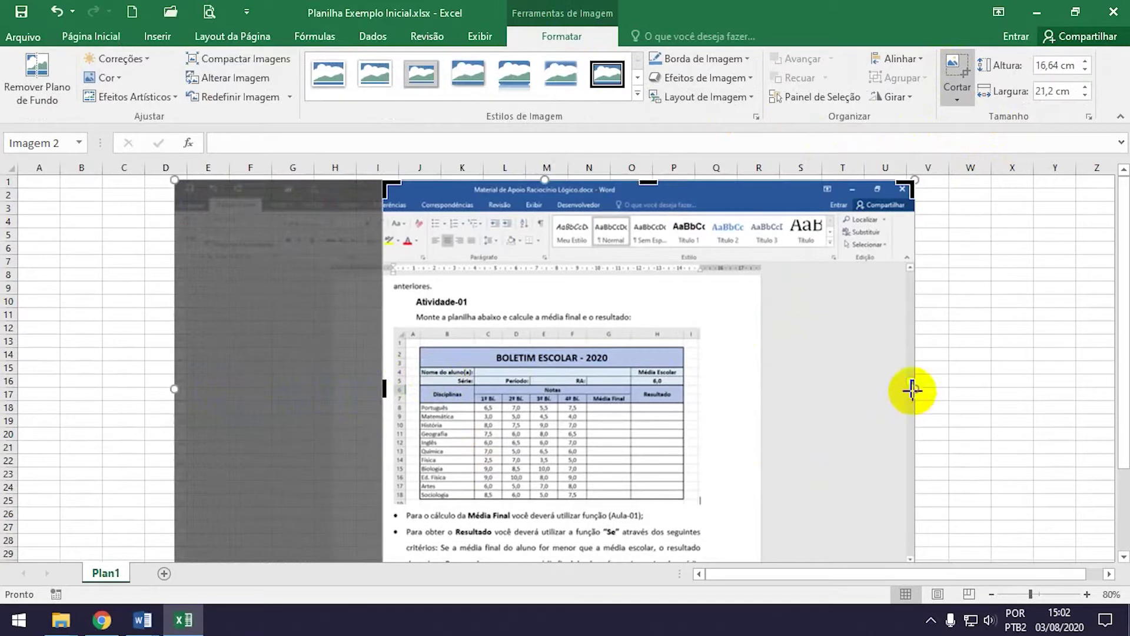
pyautogui.moveTo(912, 388); pyautogui.dragTo(709, 409)
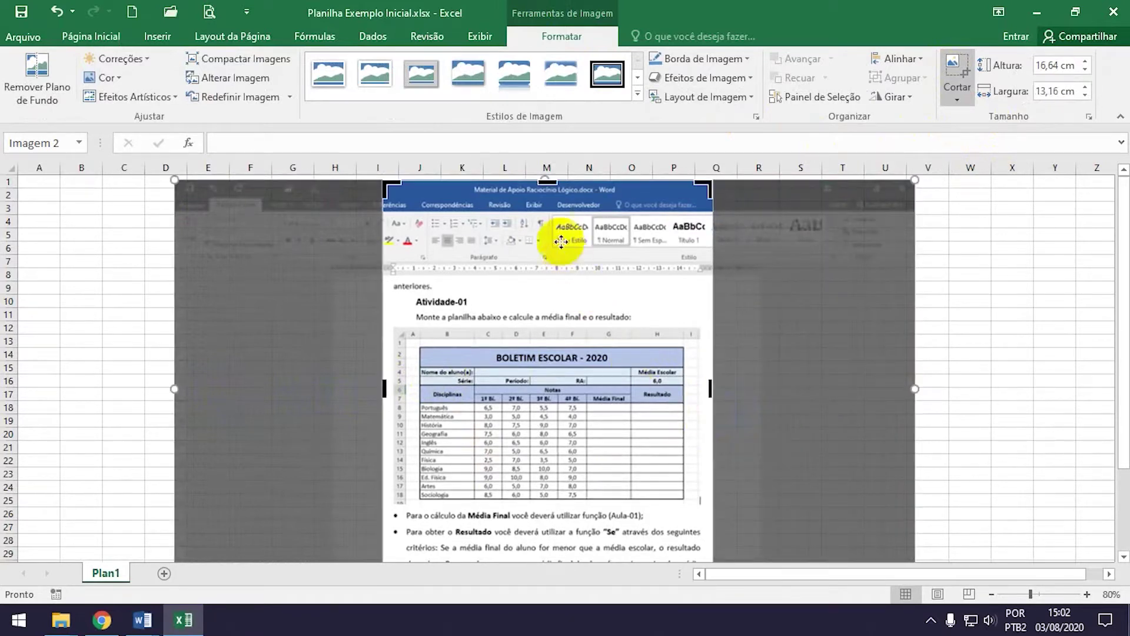
pyautogui.moveTo(546, 181); pyautogui.dragTo(541, 323)
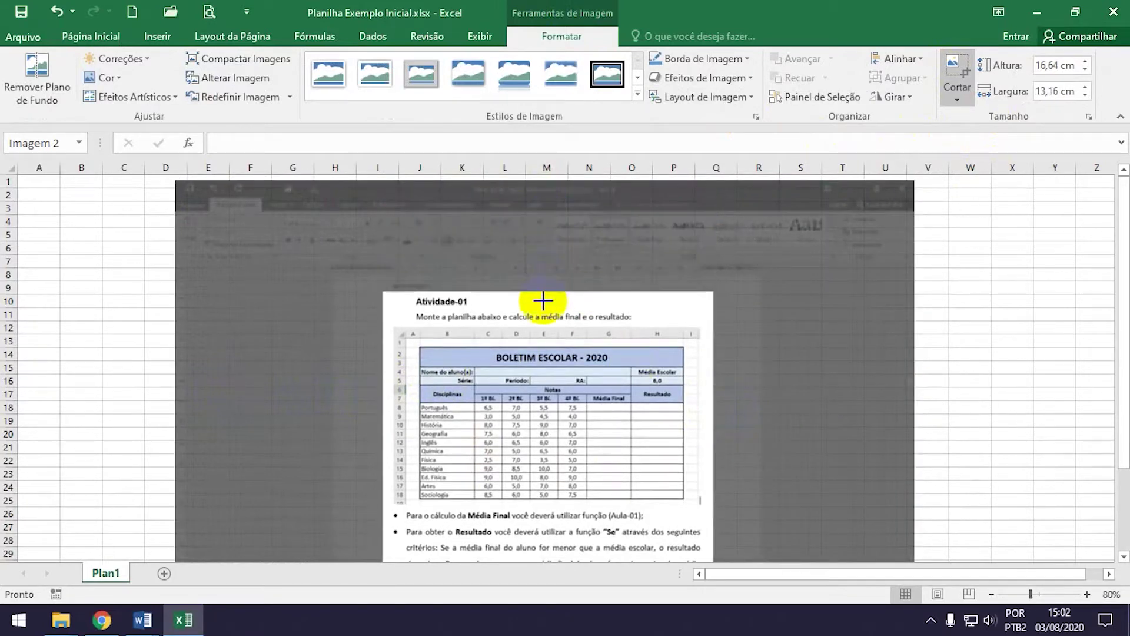
pyautogui.moveTo(541, 326); pyautogui.dragTo(541, 324)
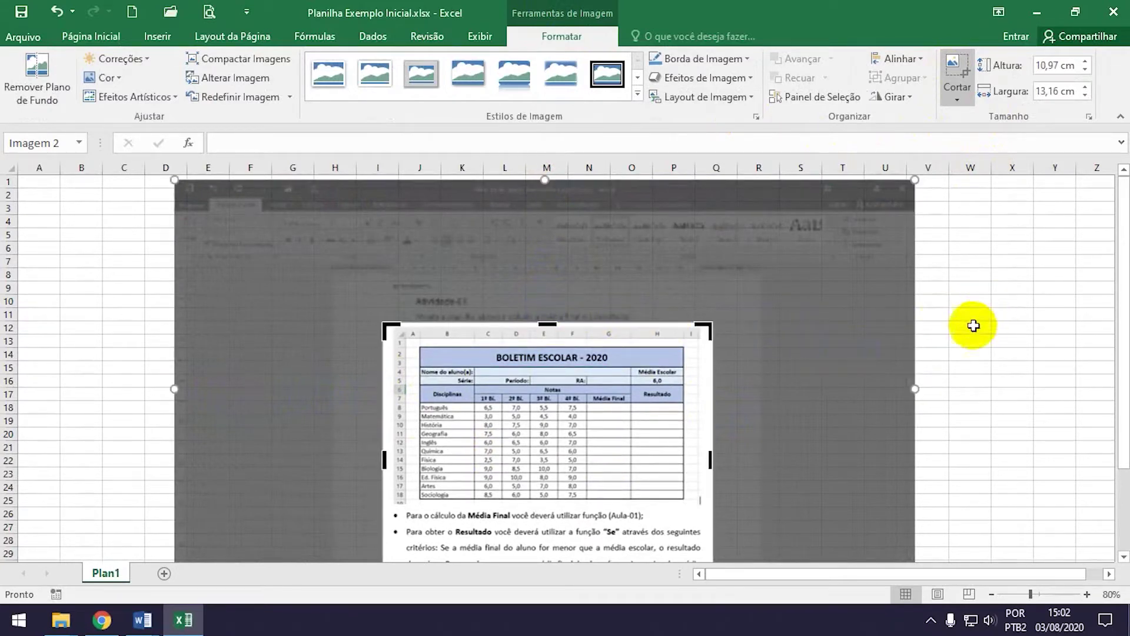
pyautogui.scroll(-2, 677, 418)
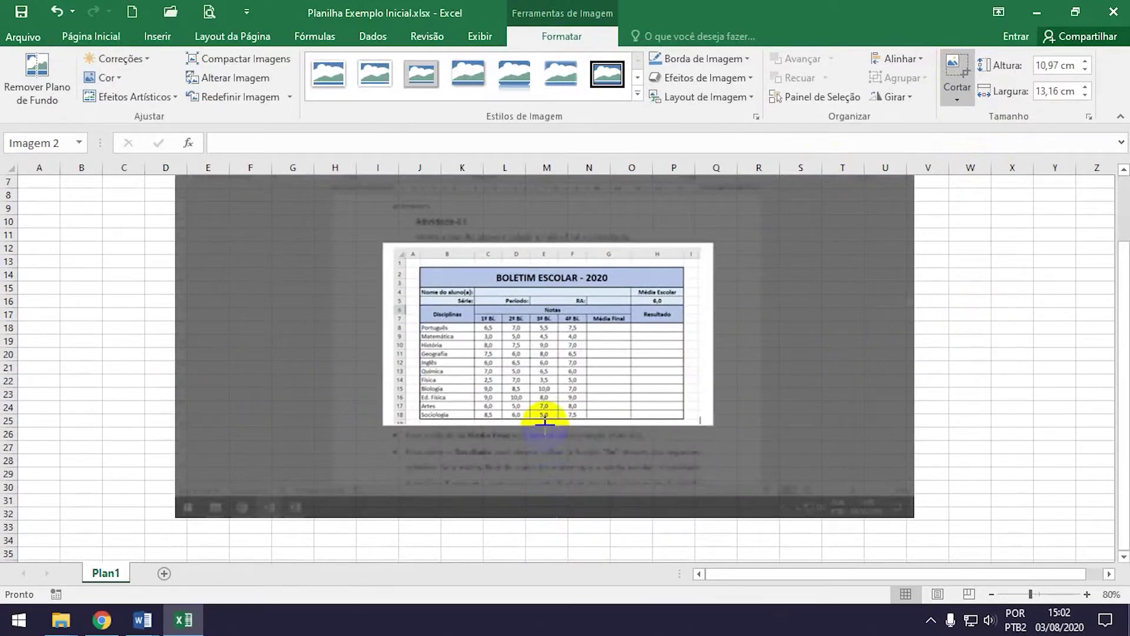
pyautogui.moveTo(543, 517); pyautogui.dragTo(542, 422)
pyautogui.click(997, 371)
# - Move the cropped table picture up and to the left
pyautogui.moveTo(557, 333); pyautogui.dragTo(597, 353)
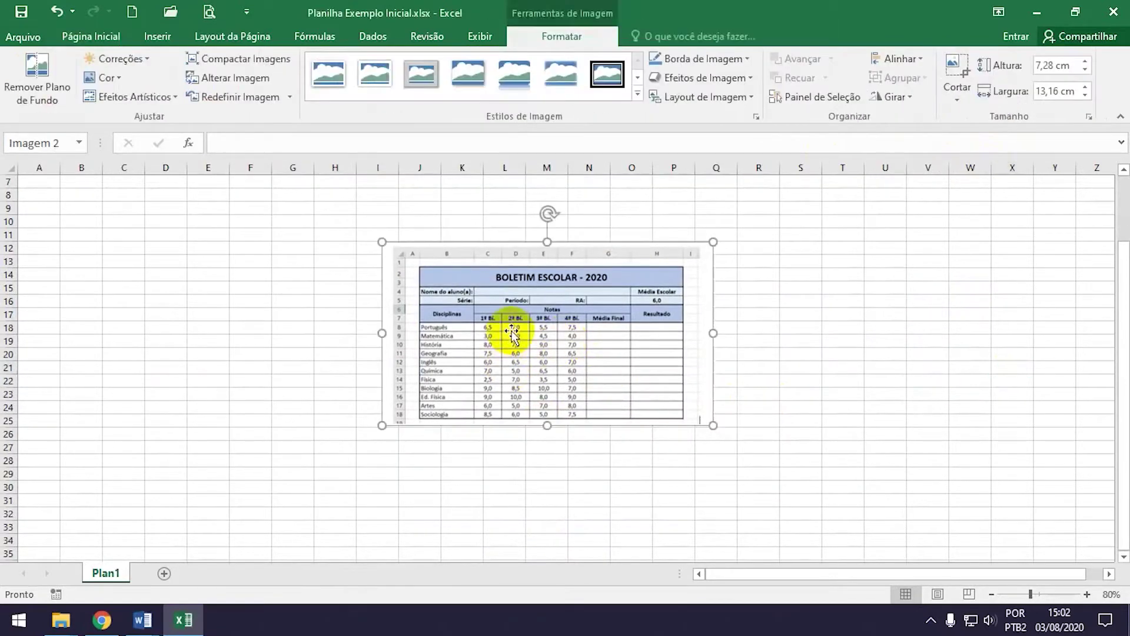
pyautogui.moveTo(722, 346); pyautogui.dragTo(533, 315)
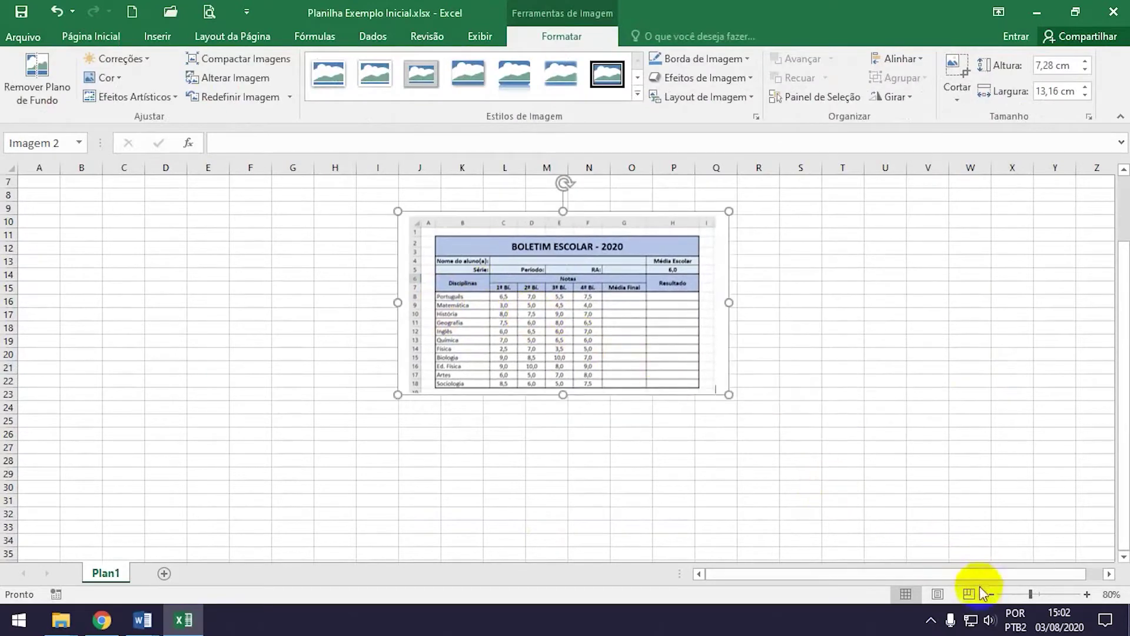
pyautogui.click(1087, 593)
# - Zoom in and place the table picture on the right, clear of columns A to H
pyautogui.click(1086, 593)
pyautogui.click(1087, 594)
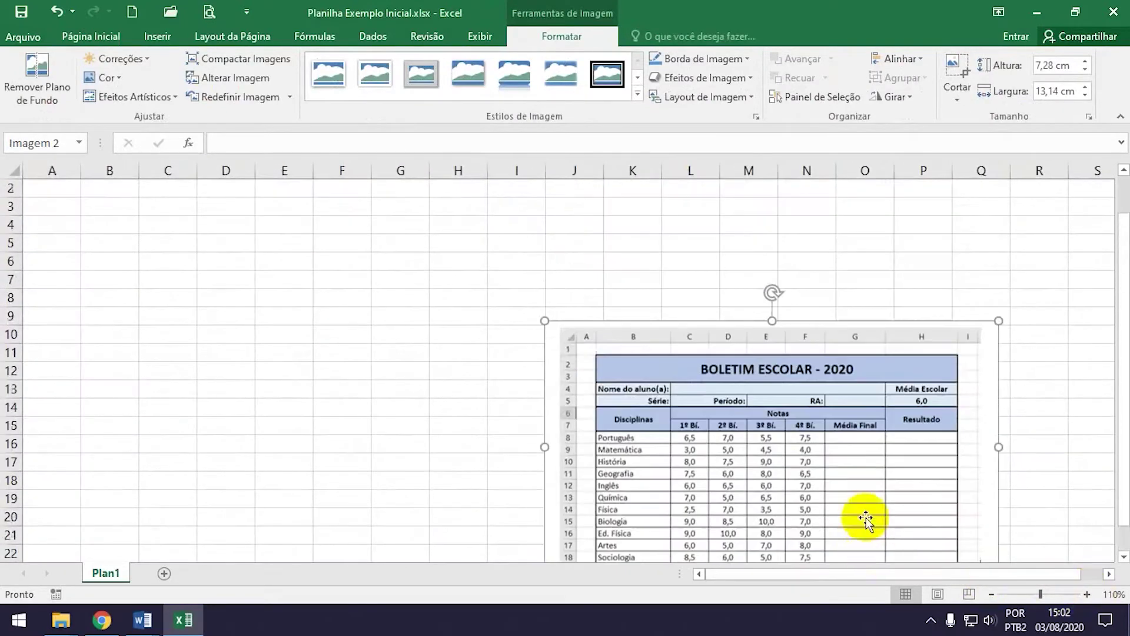
pyautogui.moveTo(777, 447); pyautogui.dragTo(687, 400)
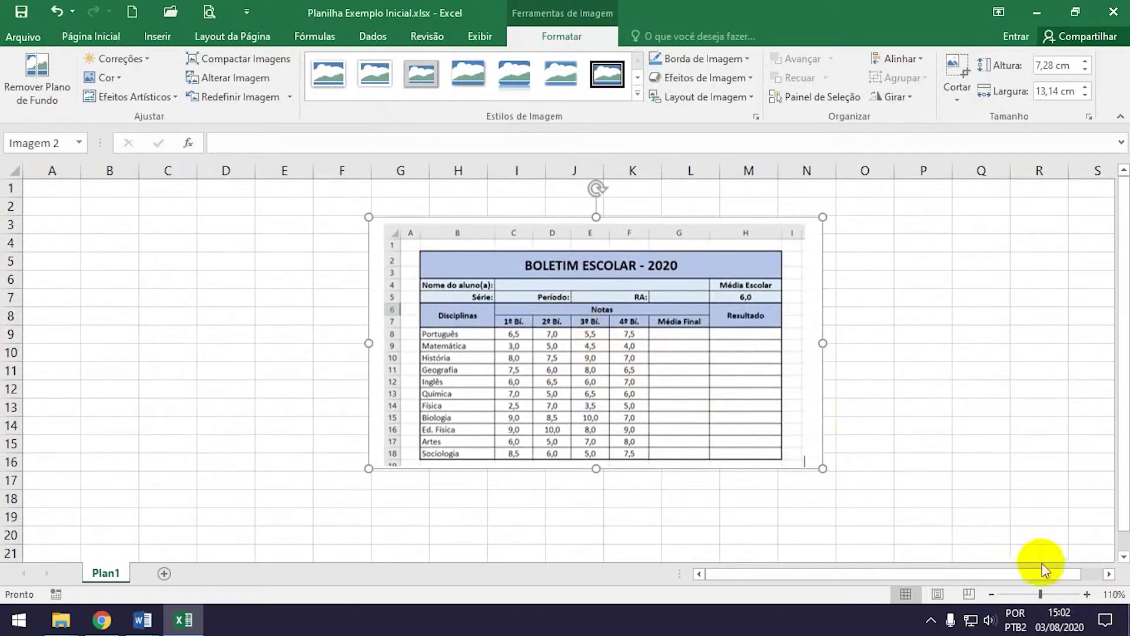
pyautogui.click(1087, 594)
pyautogui.click(1087, 594)
pyautogui.moveTo(750, 396); pyautogui.dragTo(838, 367)
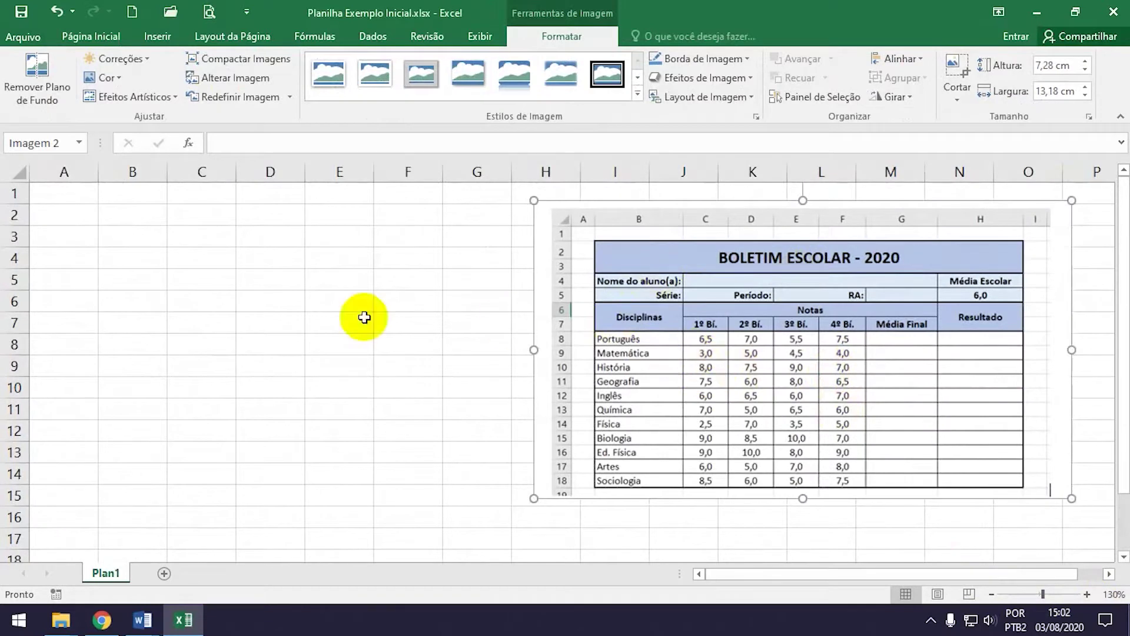
pyautogui.click(116, 214)
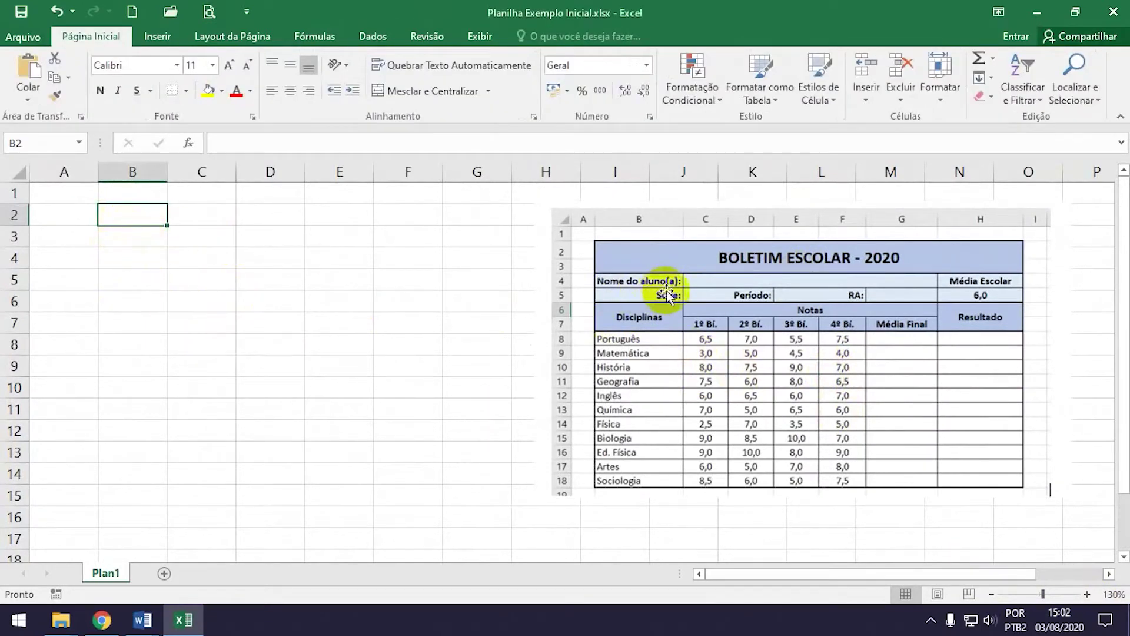
pyautogui.click(795, 294)
pyautogui.moveTo(795, 294); pyautogui.dragTo(829, 286)
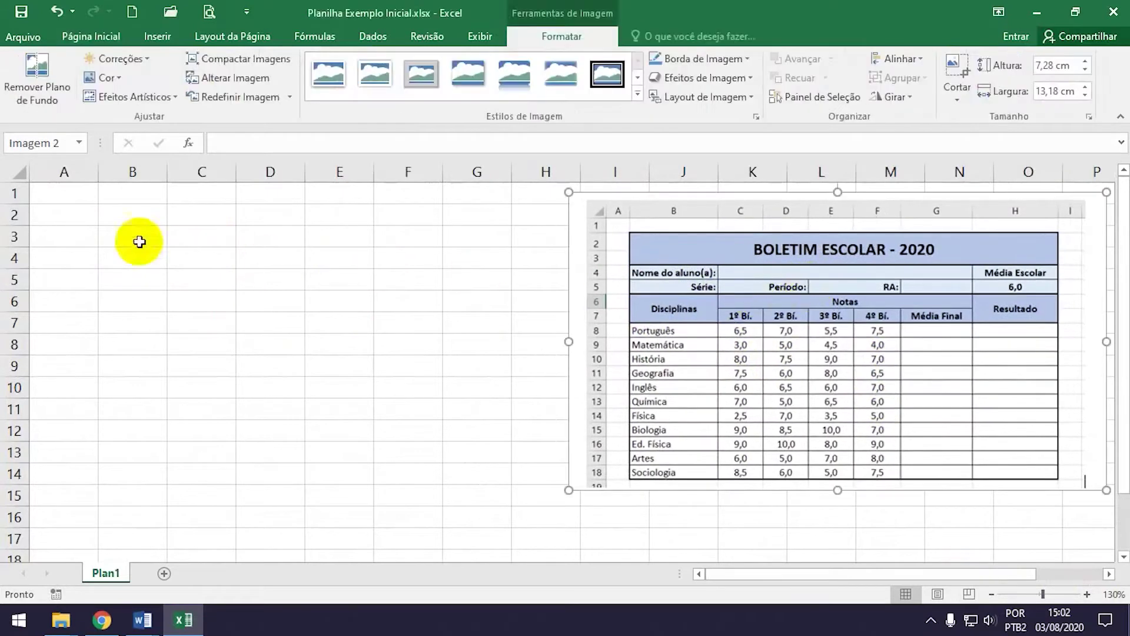
pyautogui.press('Escape')
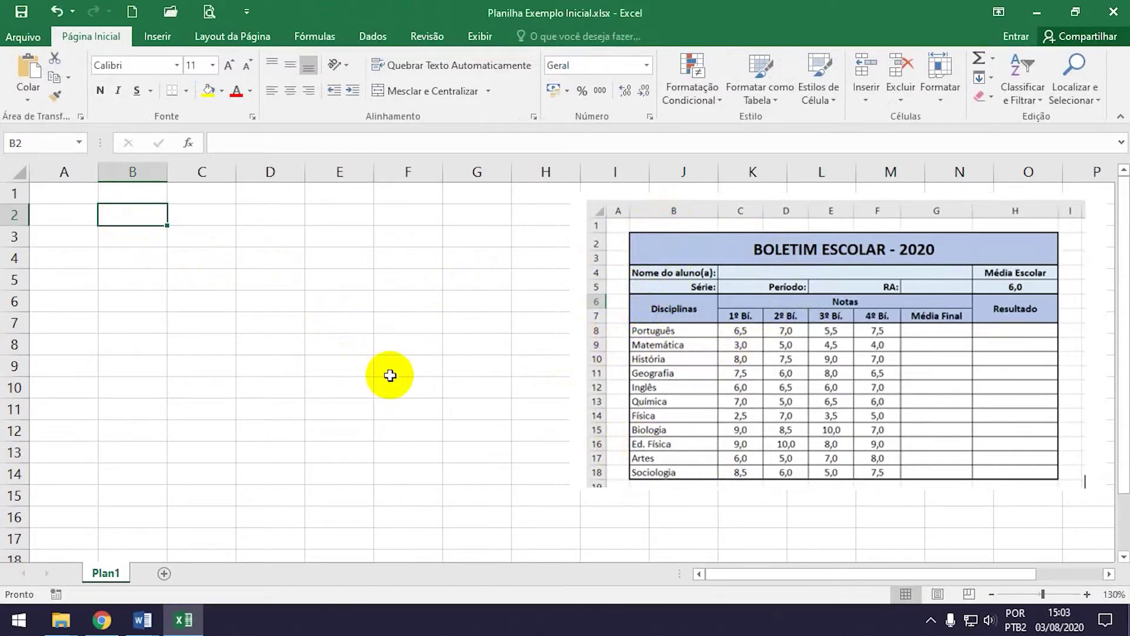
# - Enter the title BOLETIM ESCOLAR - 2020 in cell B2
pyautogui.write('BOLETIM ESCOLAR - 2020')
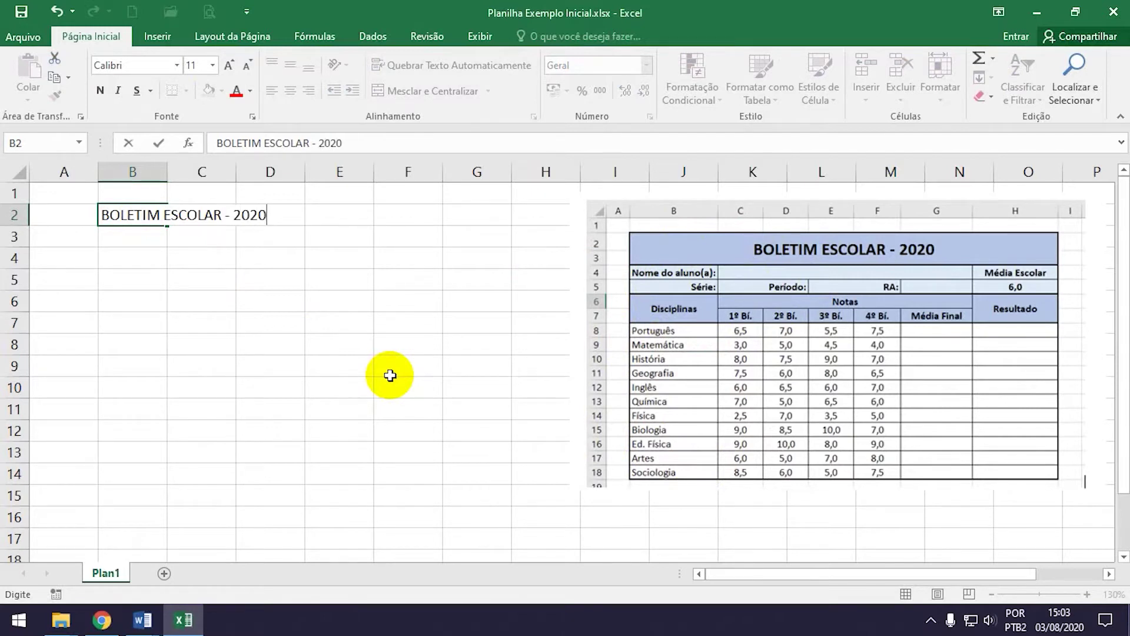
pyautogui.press('Return')
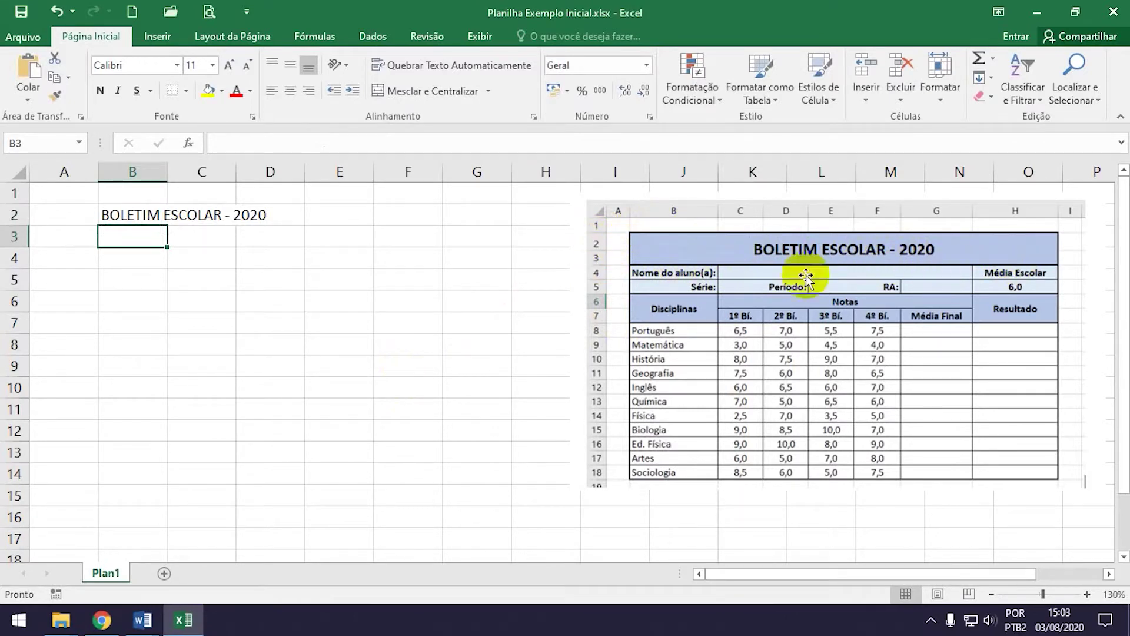
# - Merge B2:H3 with Mesclar e Centralizar, middle-align the title, and make it bold
pyautogui.moveTo(133, 213)
pyautogui.mouseDown()
pyautogui.moveTo(132, 231)
pyautogui.moveTo(518, 242)
pyautogui.mouseUp()
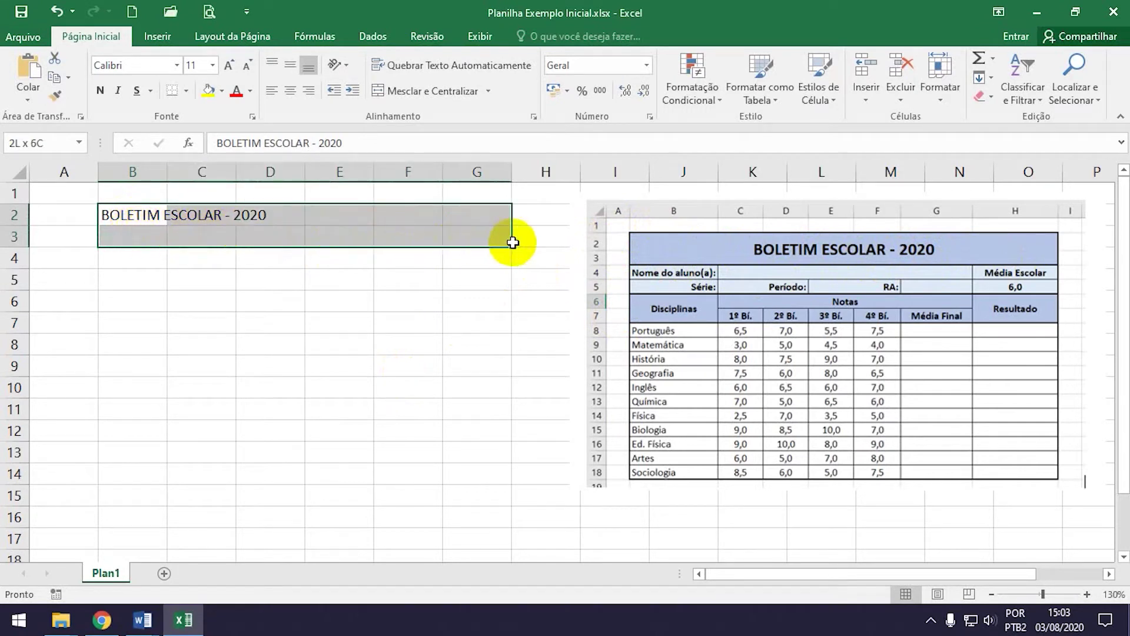
pyautogui.click(399, 92)
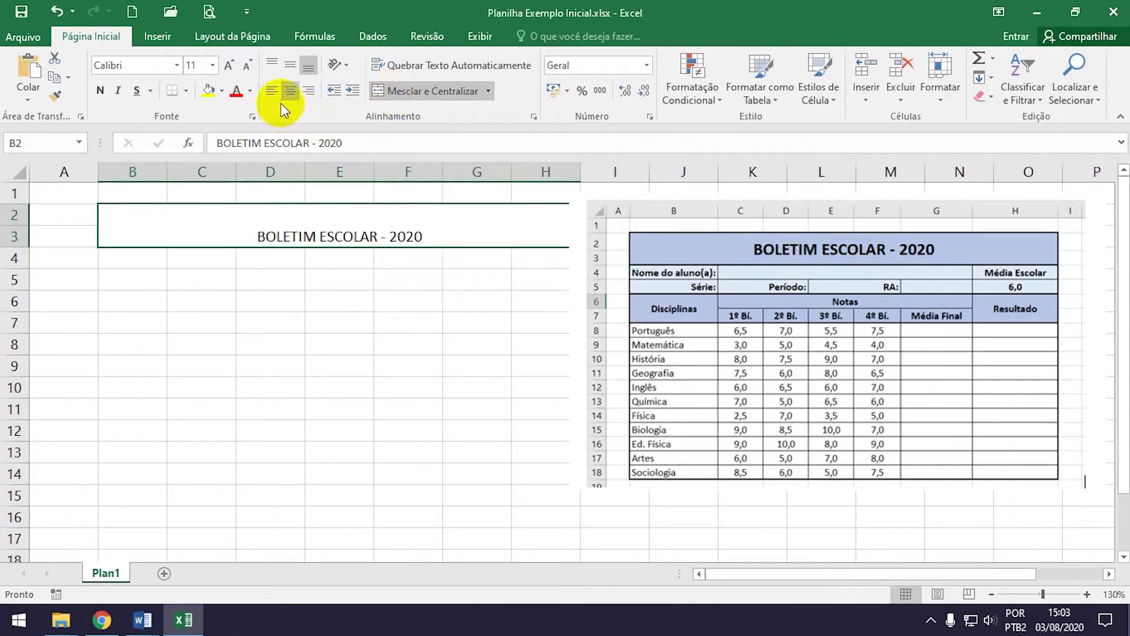
pyautogui.click(289, 67)
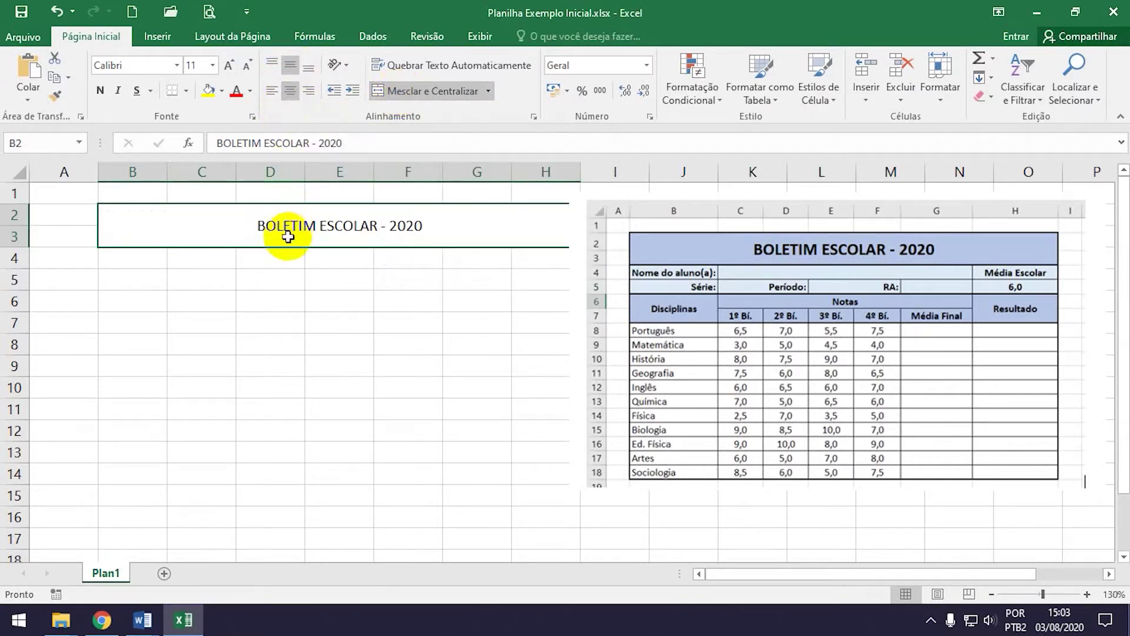
pyautogui.click(100, 92)
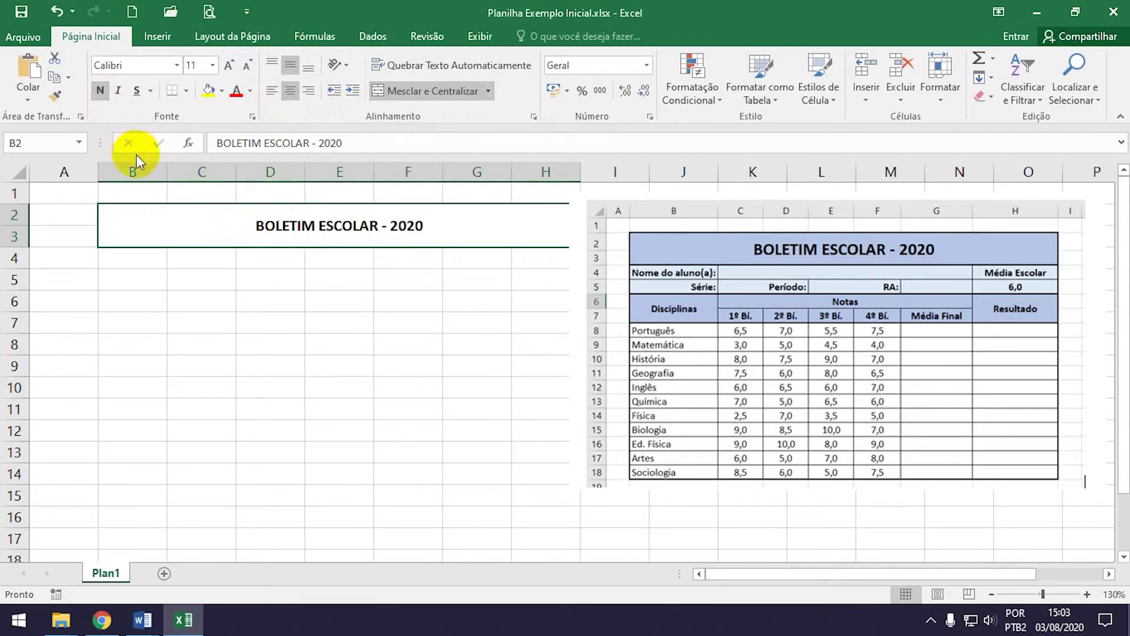
pyautogui.moveTo(690, 259); pyautogui.dragTo(723, 261)
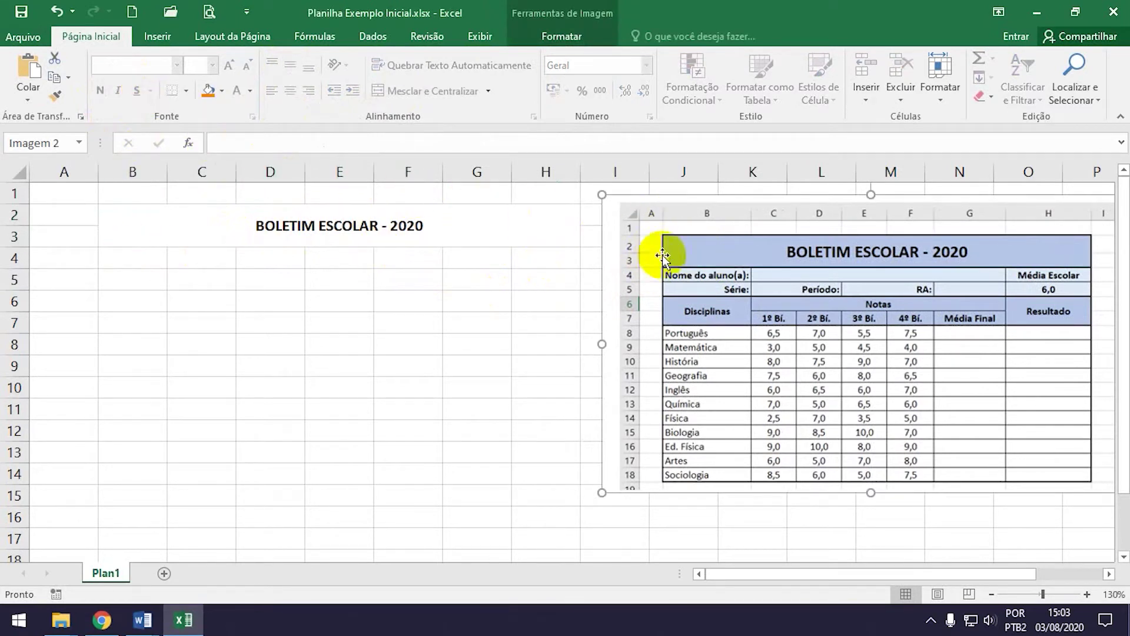
# - Place the table picture at the top near column J and set column A's width to 5
pyautogui.moveTo(653, 273); pyautogui.dragTo(640, 313)
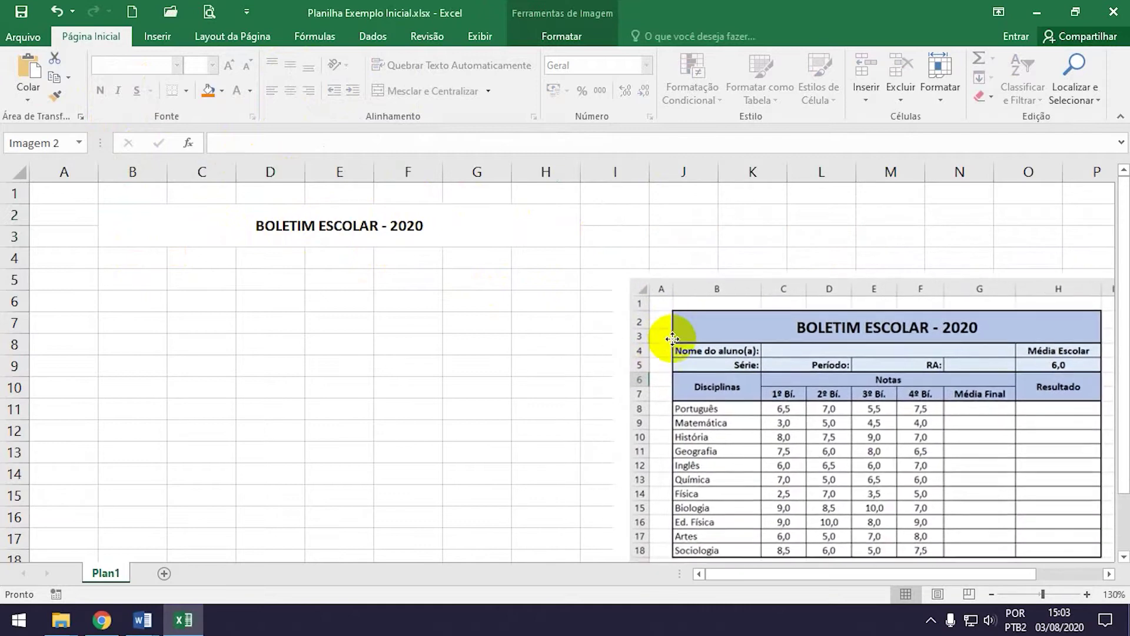
pyautogui.moveTo(639, 313); pyautogui.dragTo(640, 279)
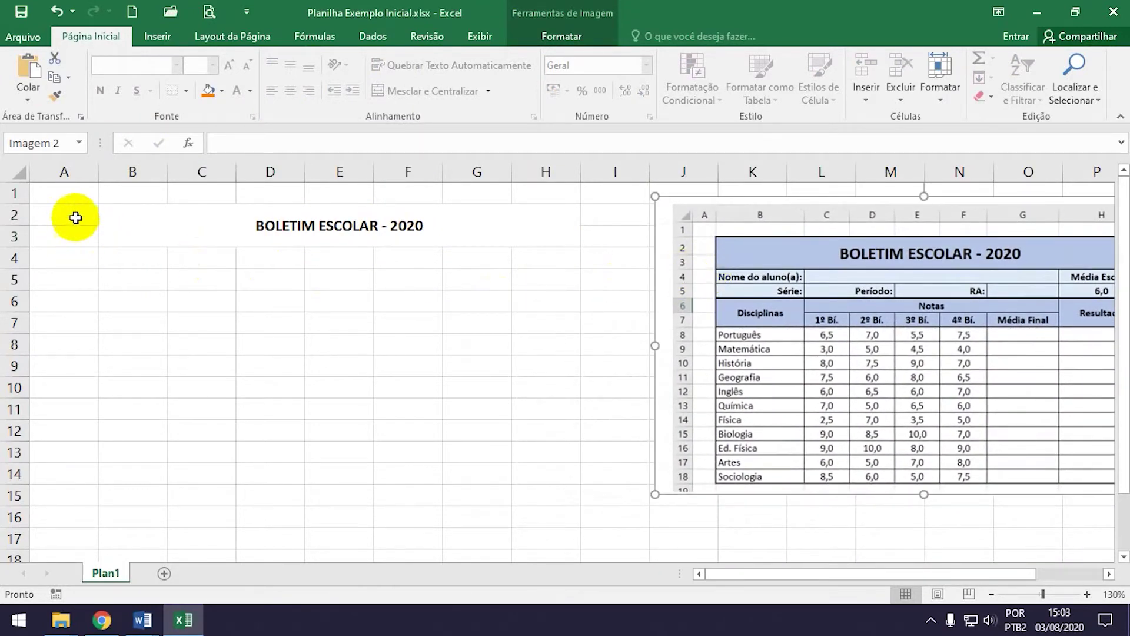
pyautogui.click(71, 170)
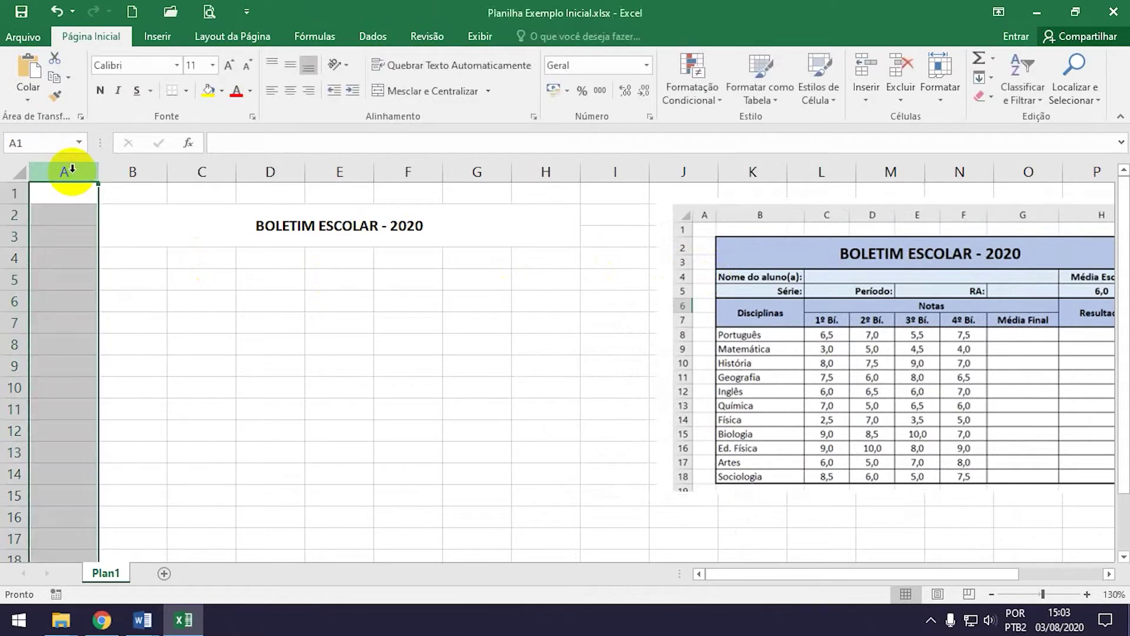
pyautogui.rightClick(72, 172)
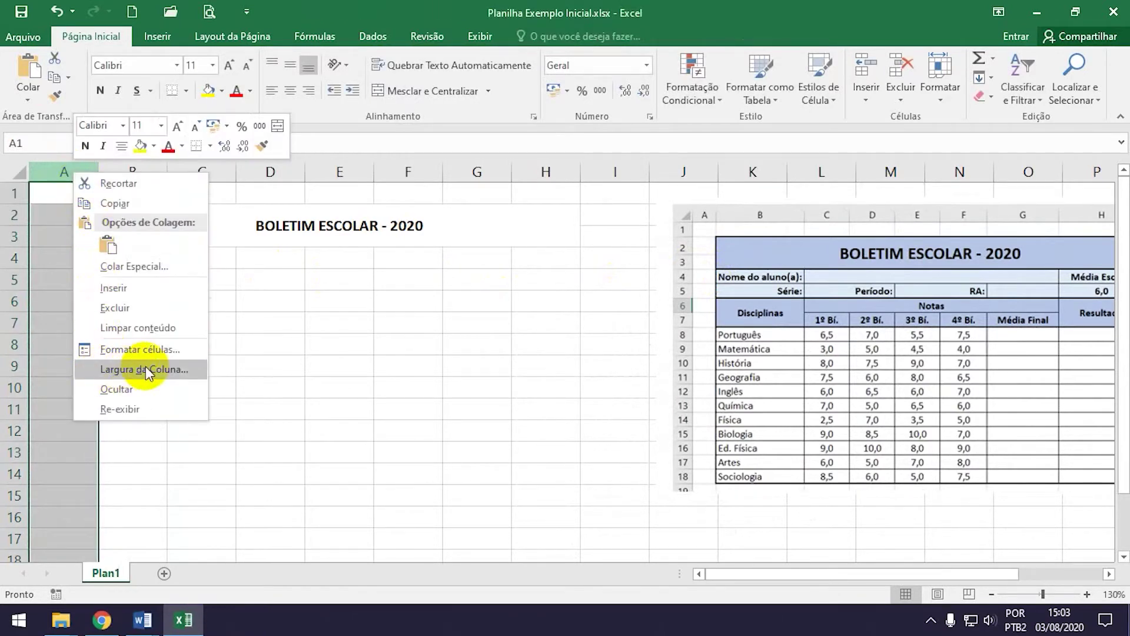
pyautogui.click(168, 369)
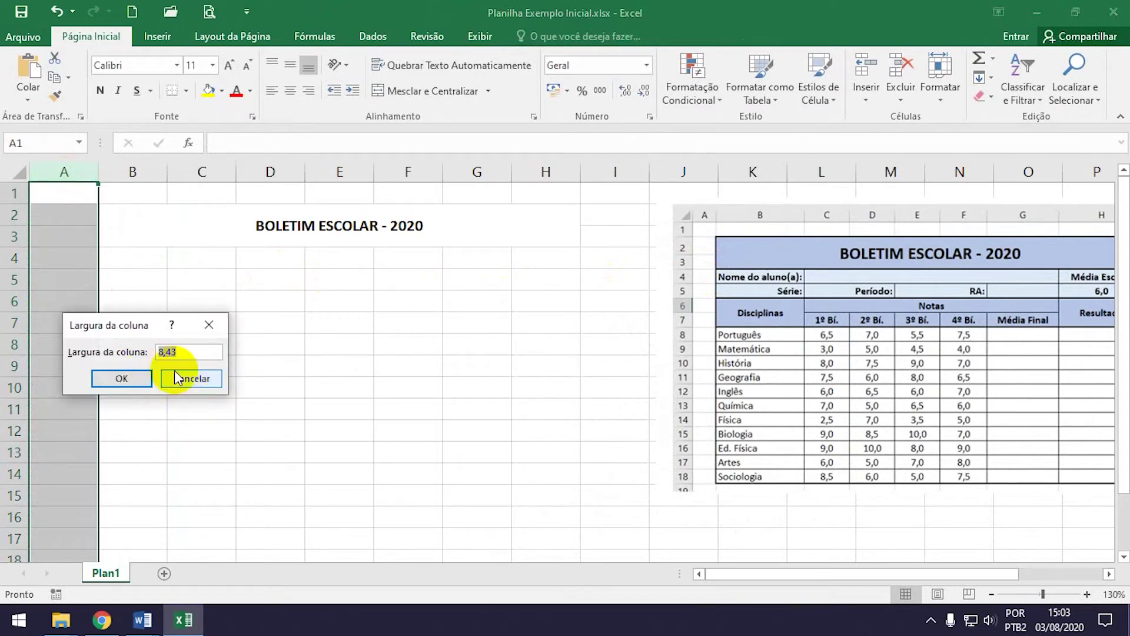
pyautogui.press('Return')
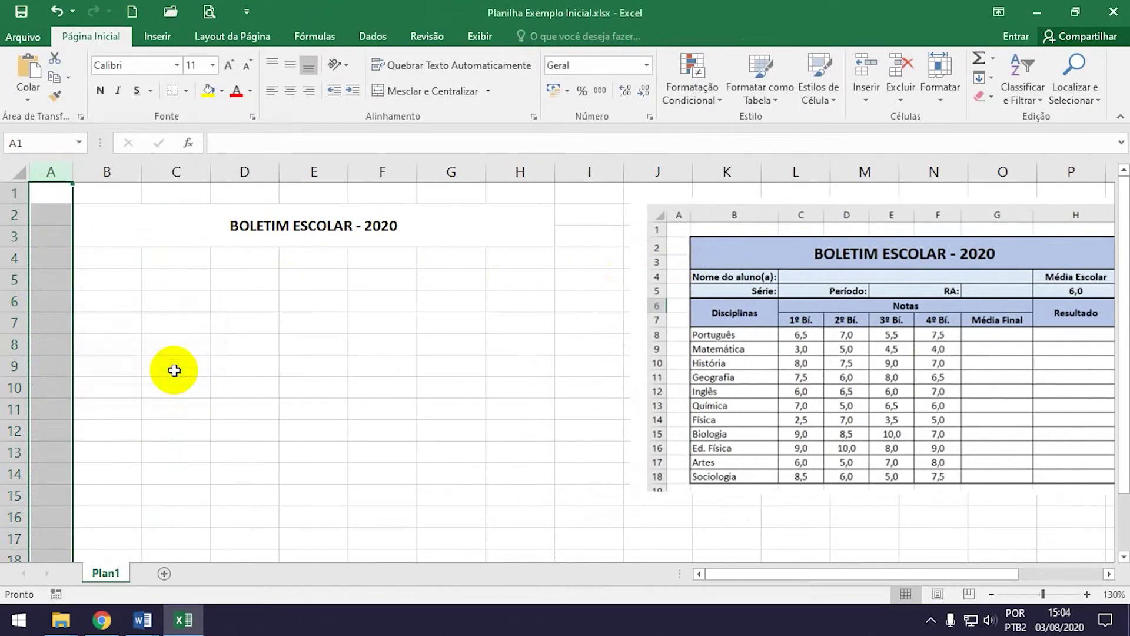
# - Set column I's width to 5 as well
pyautogui.click(578, 175)
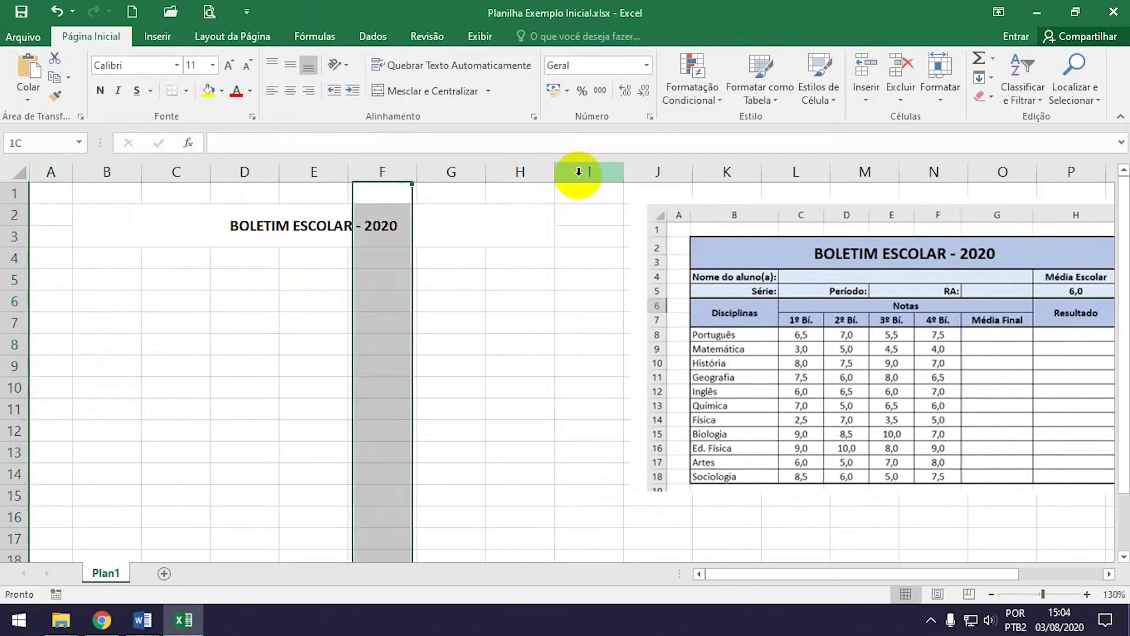
pyautogui.rightClick(578, 175)
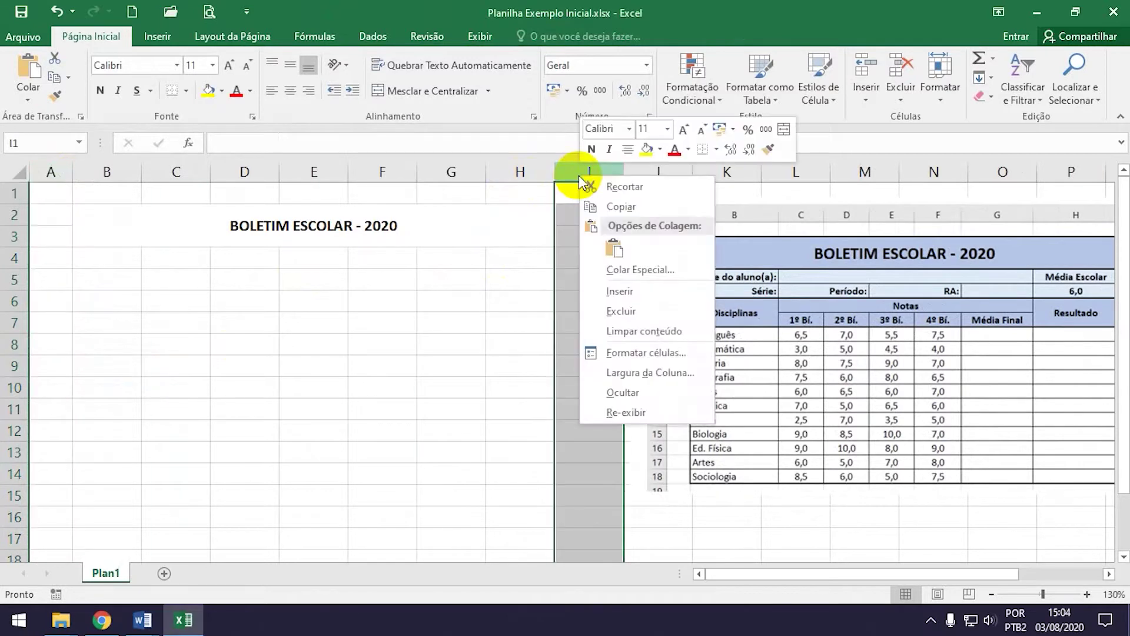
pyautogui.click(618, 373)
pyautogui.write('5')
pyautogui.click(614, 370)
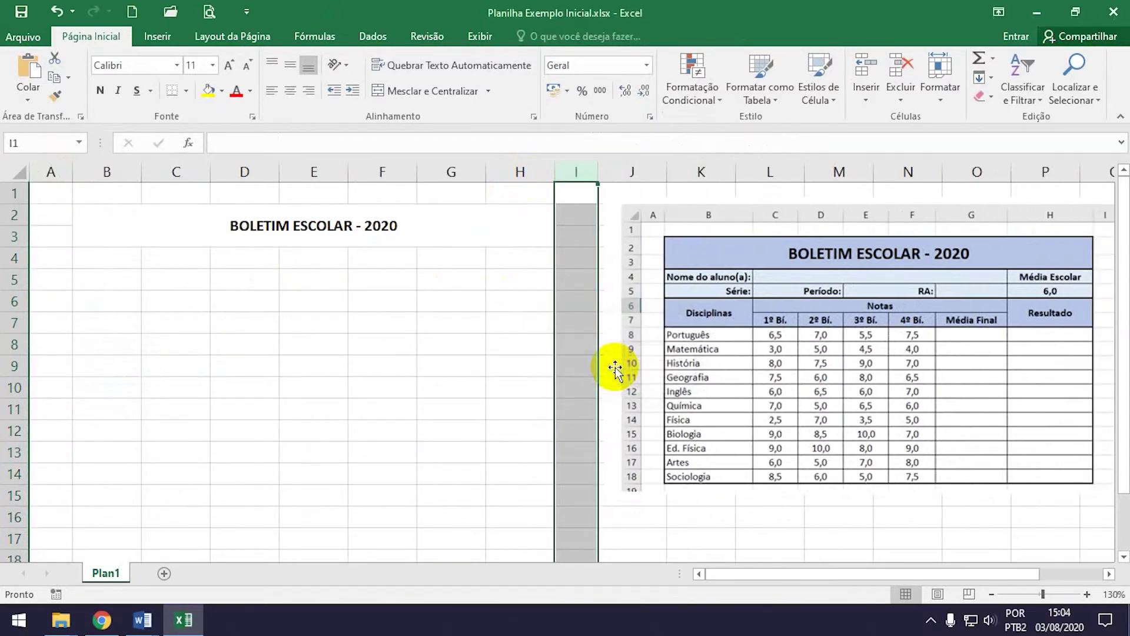
pyautogui.click(410, 385)
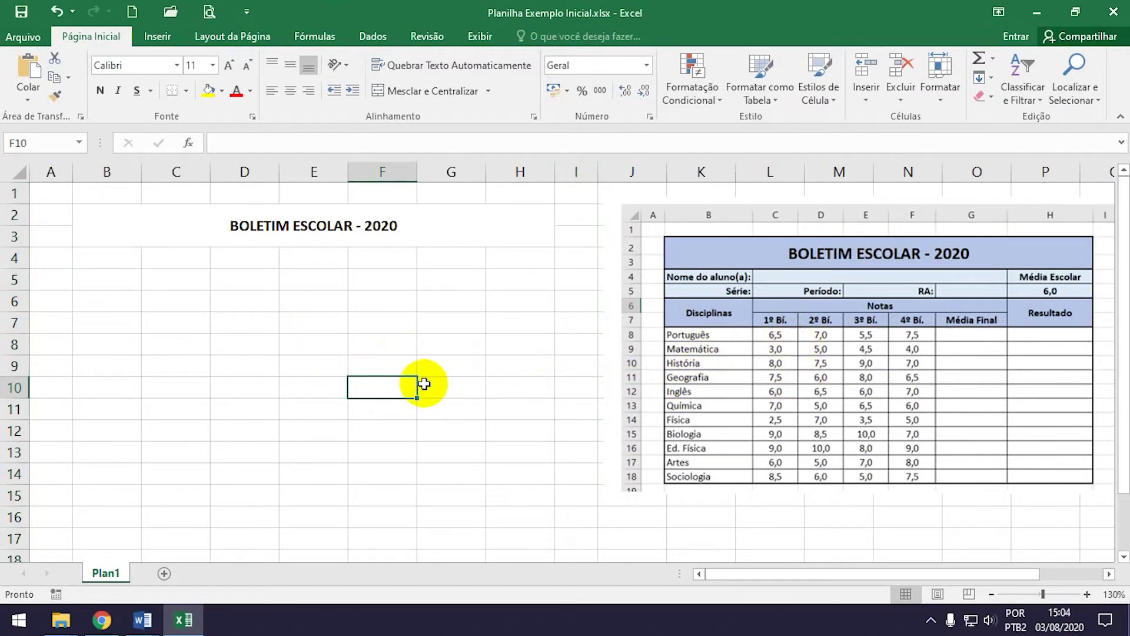
# - Give merged title cell B2:H3 Todas as Bordas and begin typing Nome do aluno(a): in B4
pyautogui.click(216, 220)
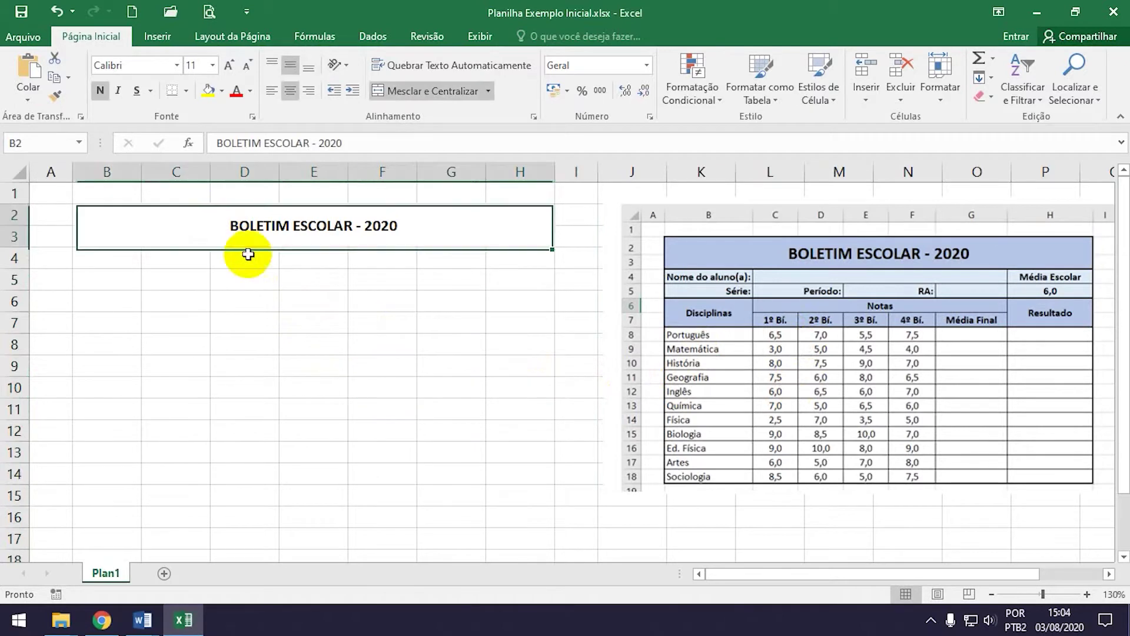
pyautogui.click(185, 91)
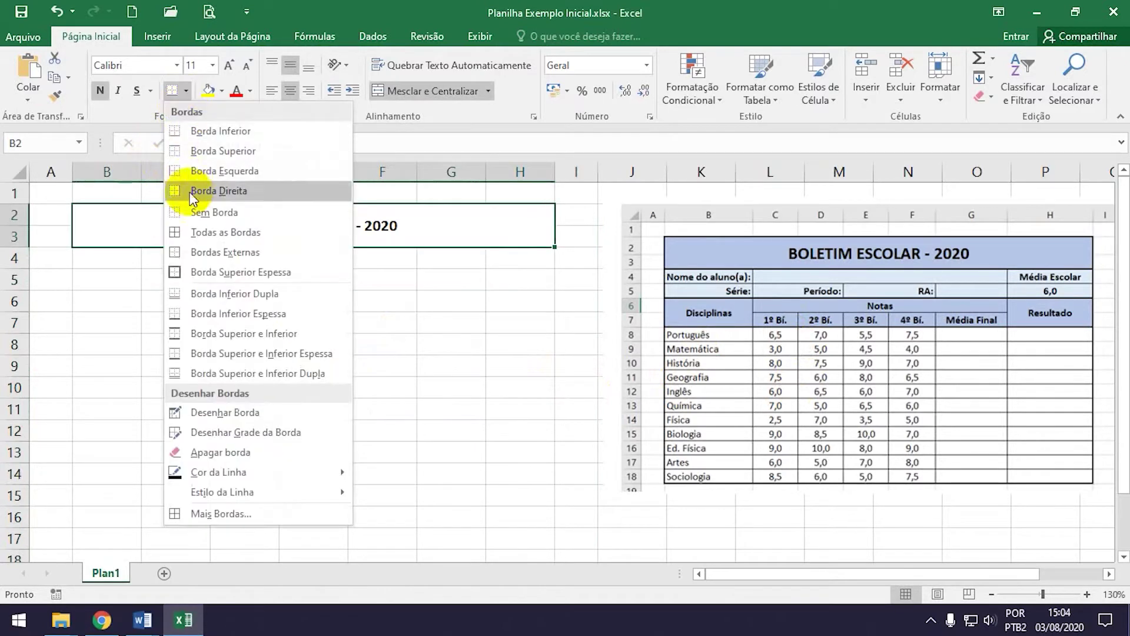
pyautogui.click(219, 235)
pyautogui.click(265, 283)
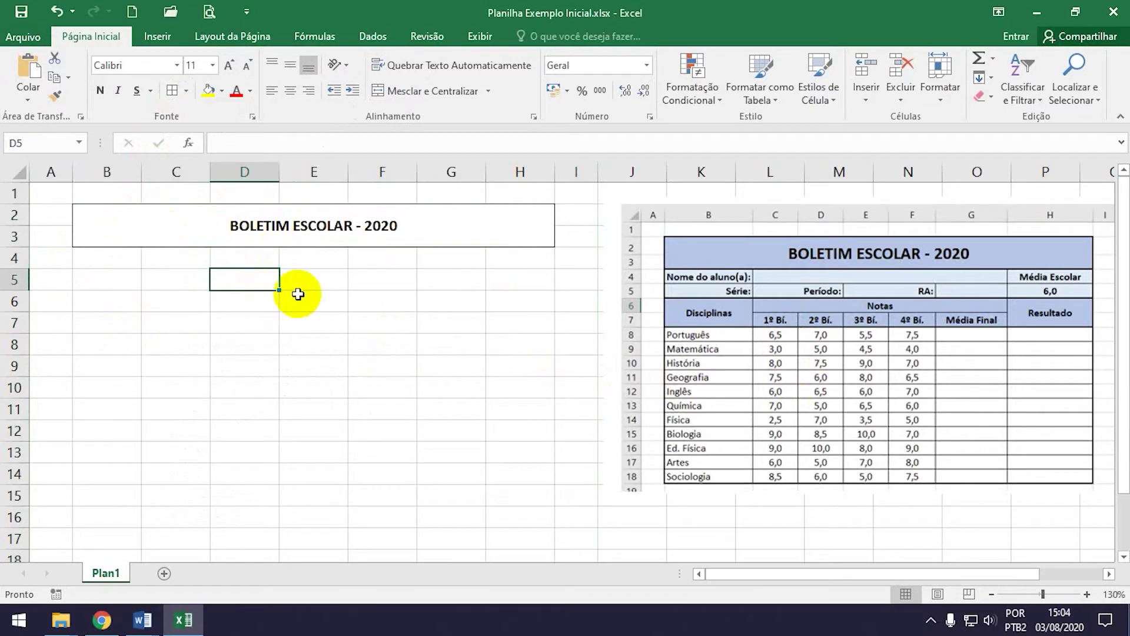
pyautogui.click(113, 257)
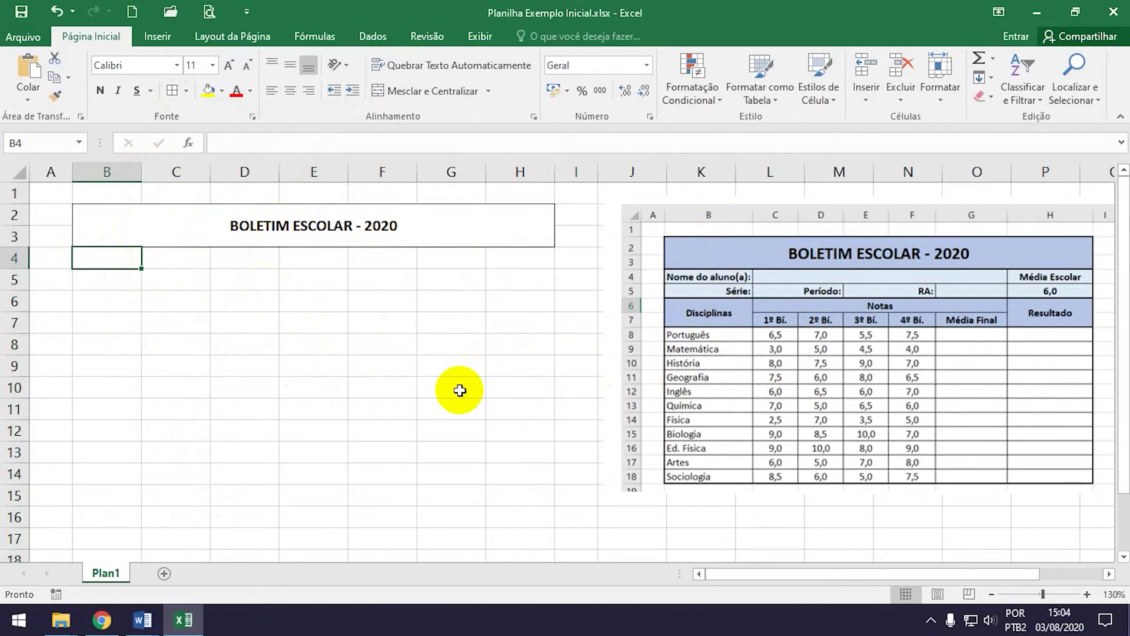
pyautogui.write('Nome do aluno(a):')
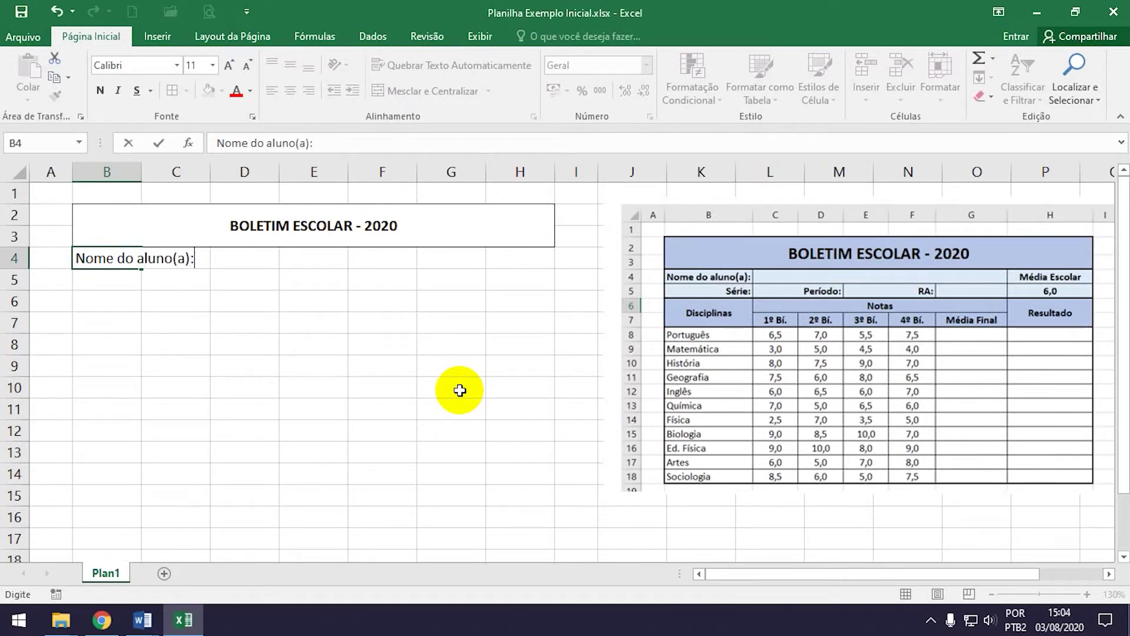
# - Confirm Nome do aluno(a): in B4, widen column B to 16,14, and enter Série: in B5
pyautogui.press('Return')
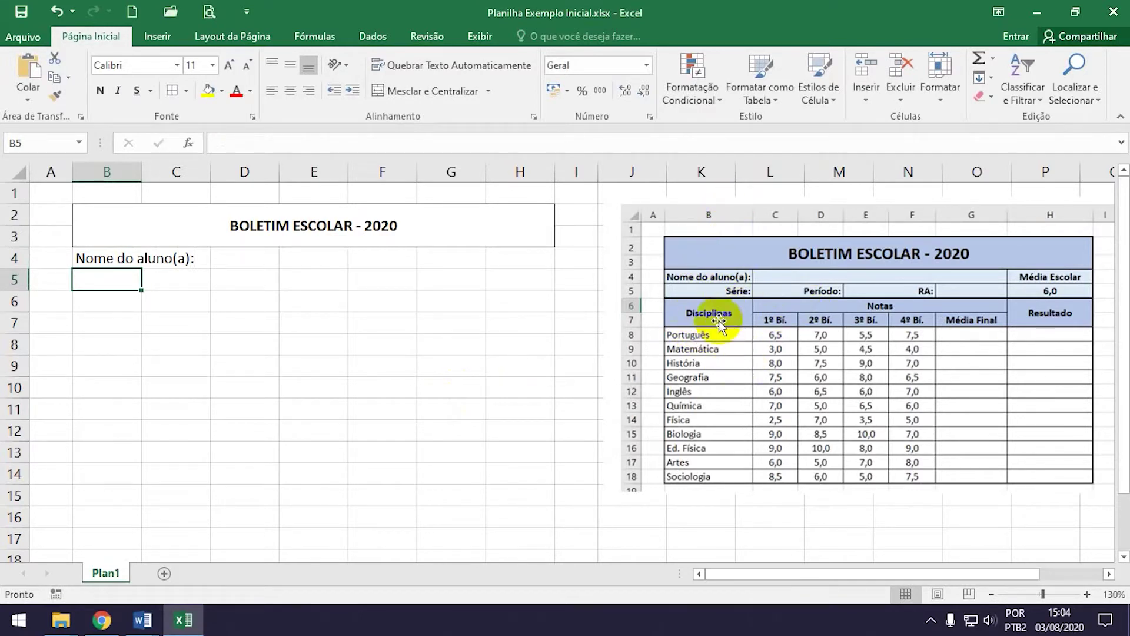
pyautogui.moveTo(136, 175); pyautogui.dragTo(200, 179)
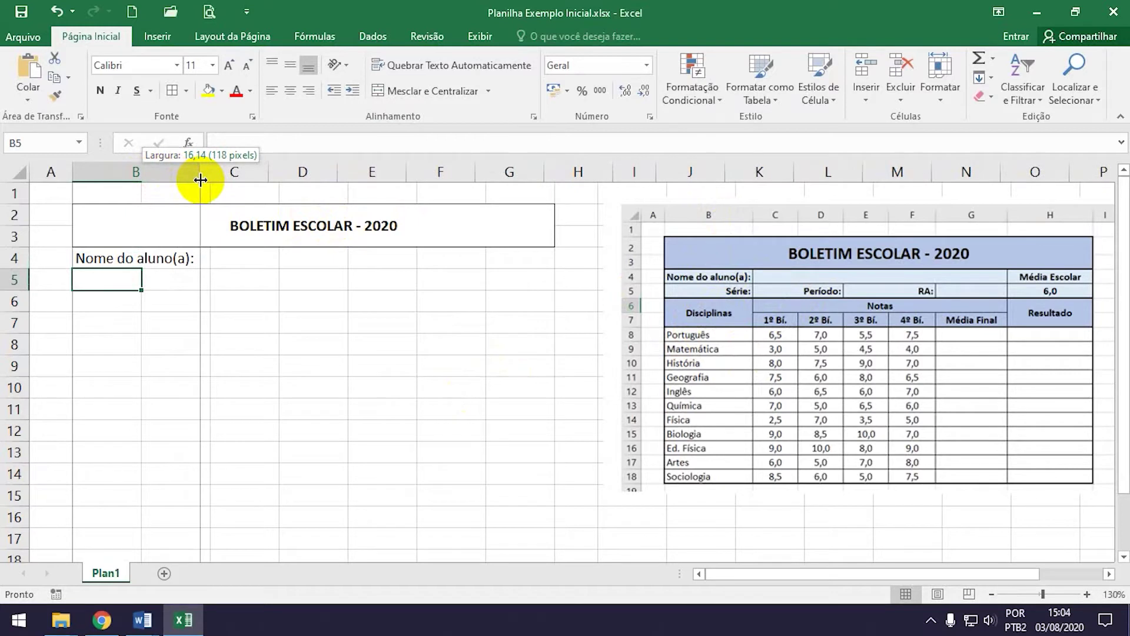
pyautogui.moveTo(200, 180); pyautogui.dragTo(202, 180)
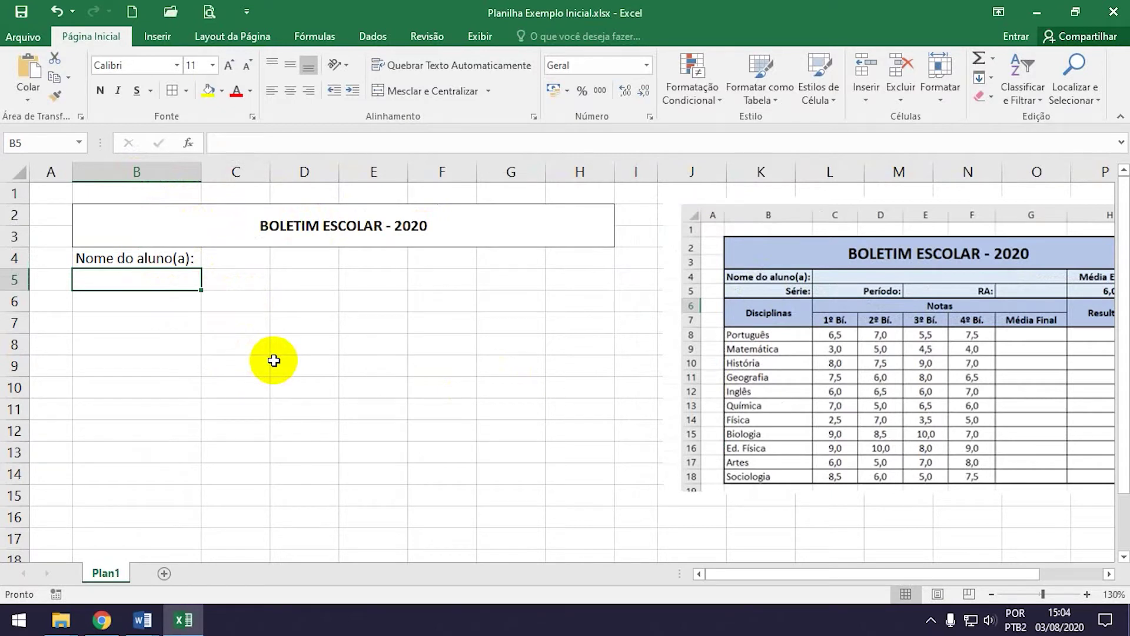
pyautogui.write('Série:')
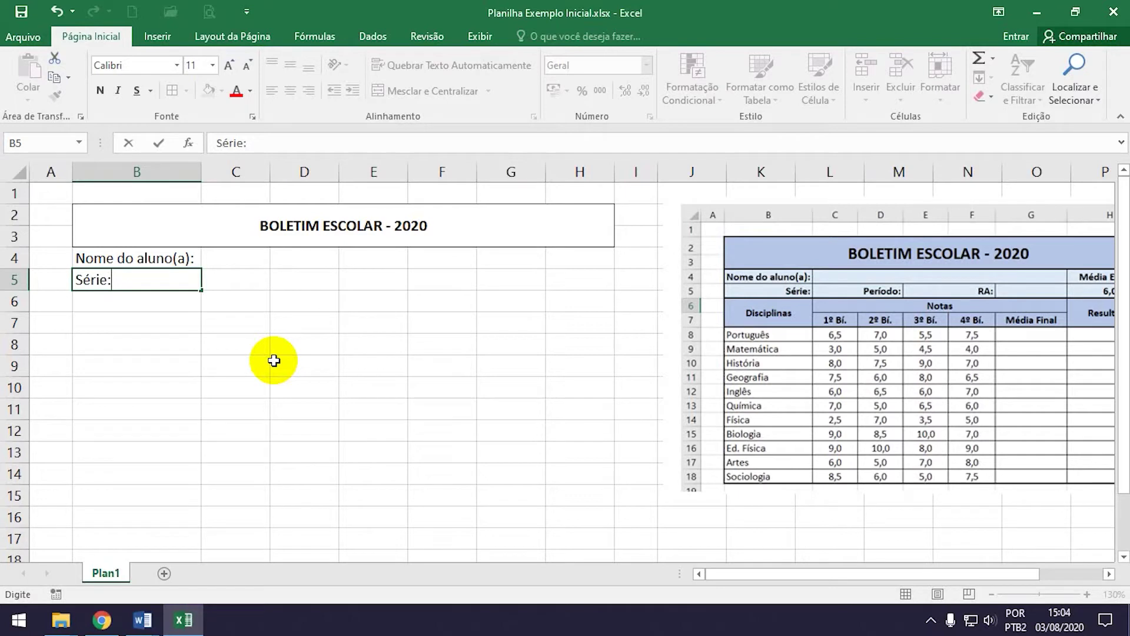
pyautogui.press('Return')
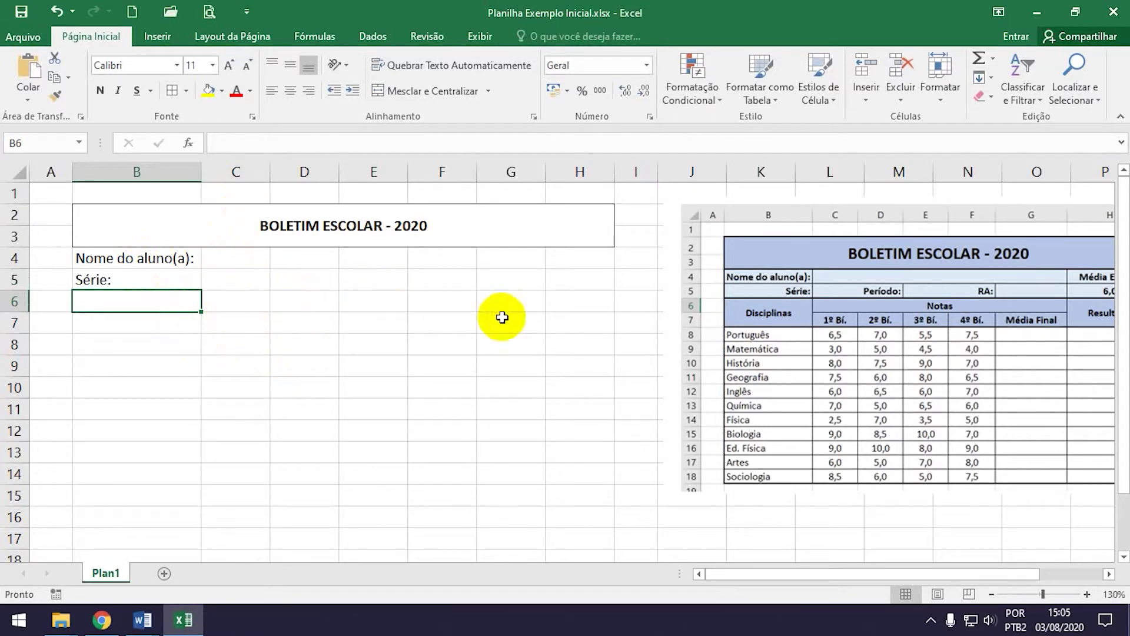
# - Enlarge the example report card image slightly, then move along row 5 to cell D5
pyautogui.click(670, 493)
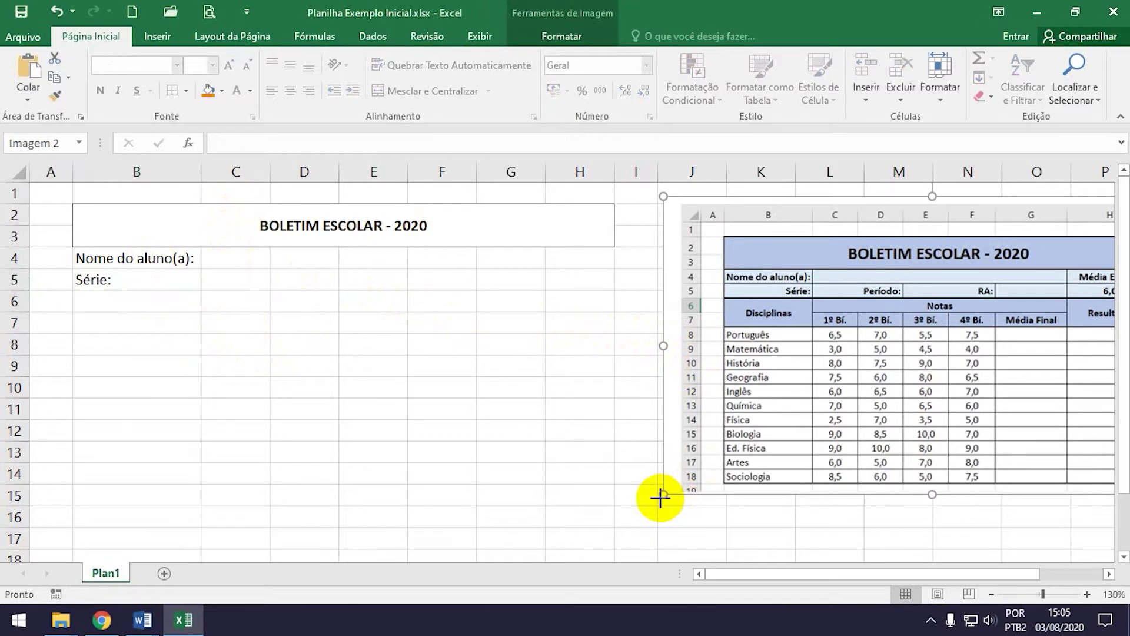
pyautogui.moveTo(671, 493); pyautogui.dragTo(641, 511)
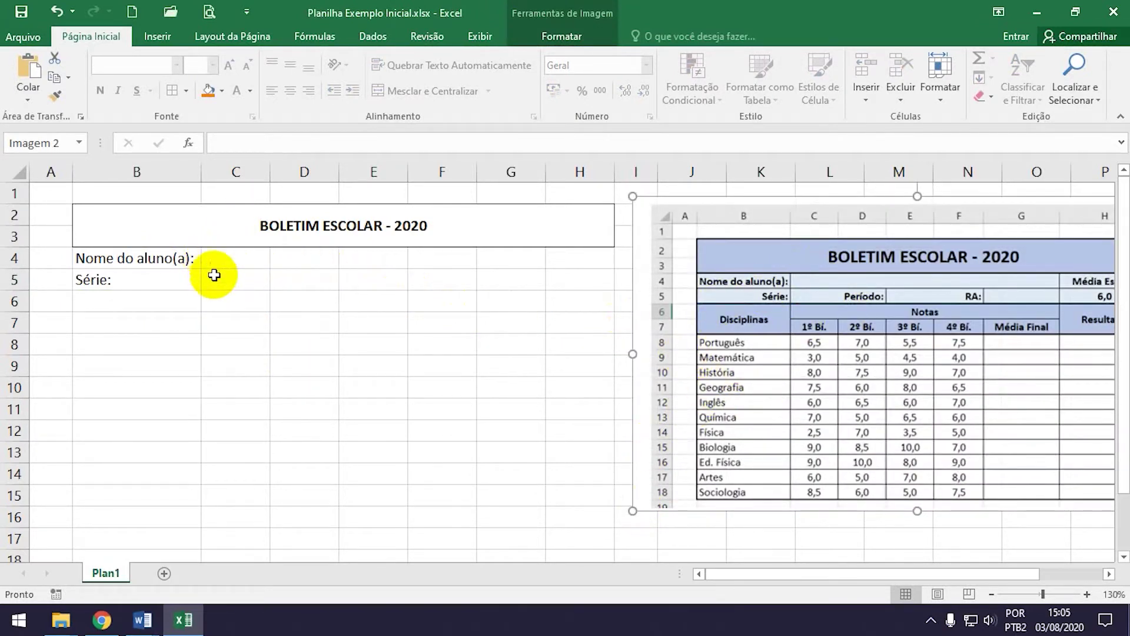
pyautogui.click(171, 280)
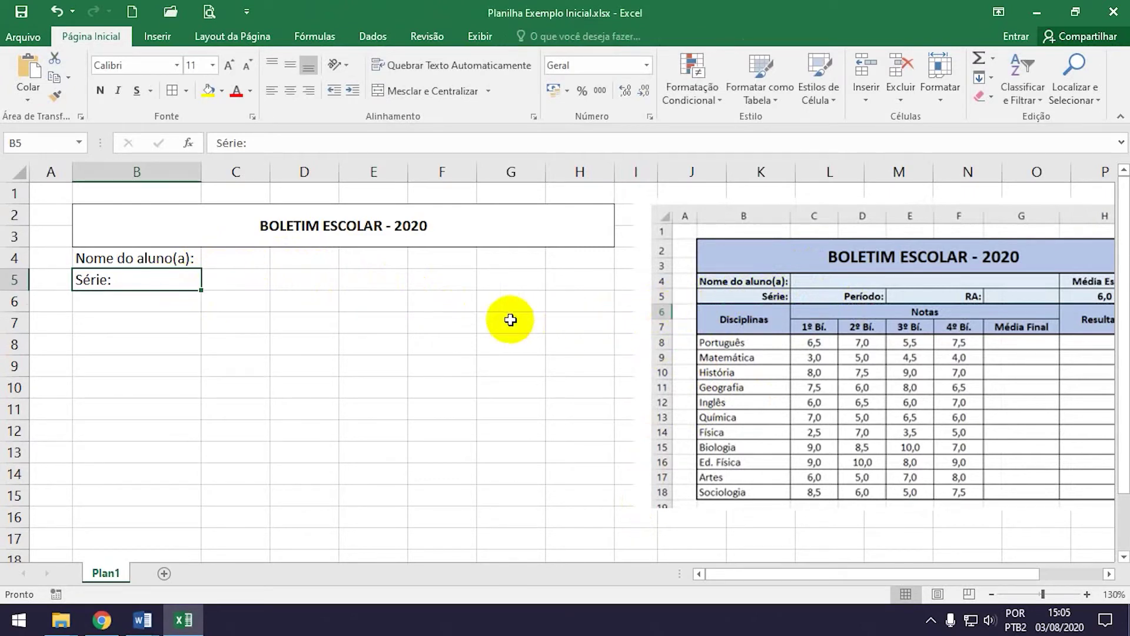
pyautogui.click(236, 278)
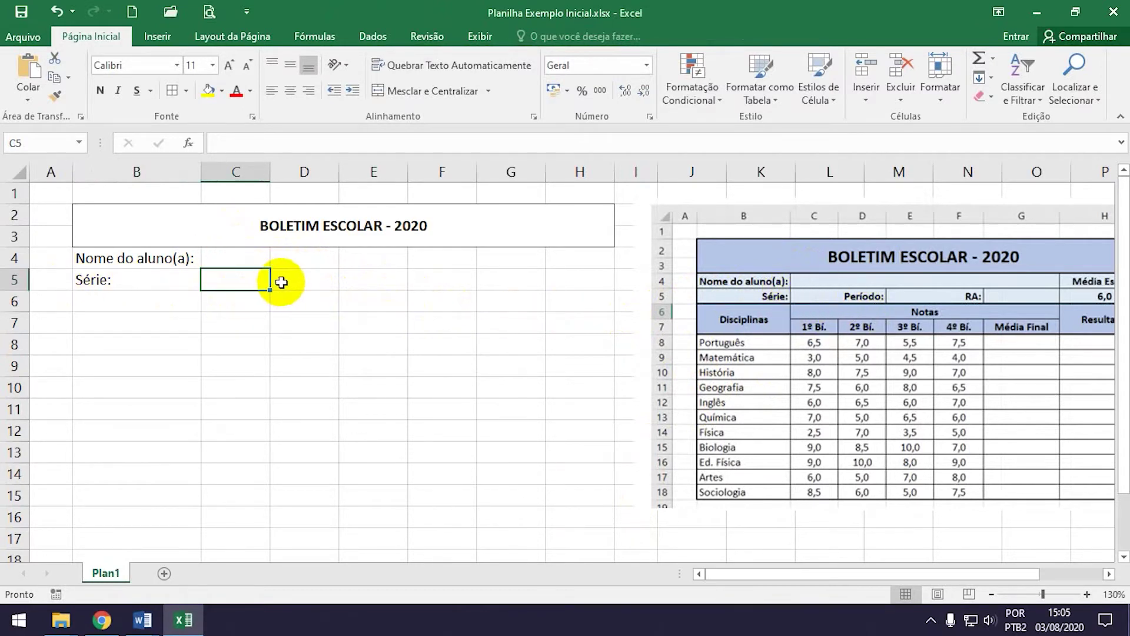
pyautogui.click(313, 279)
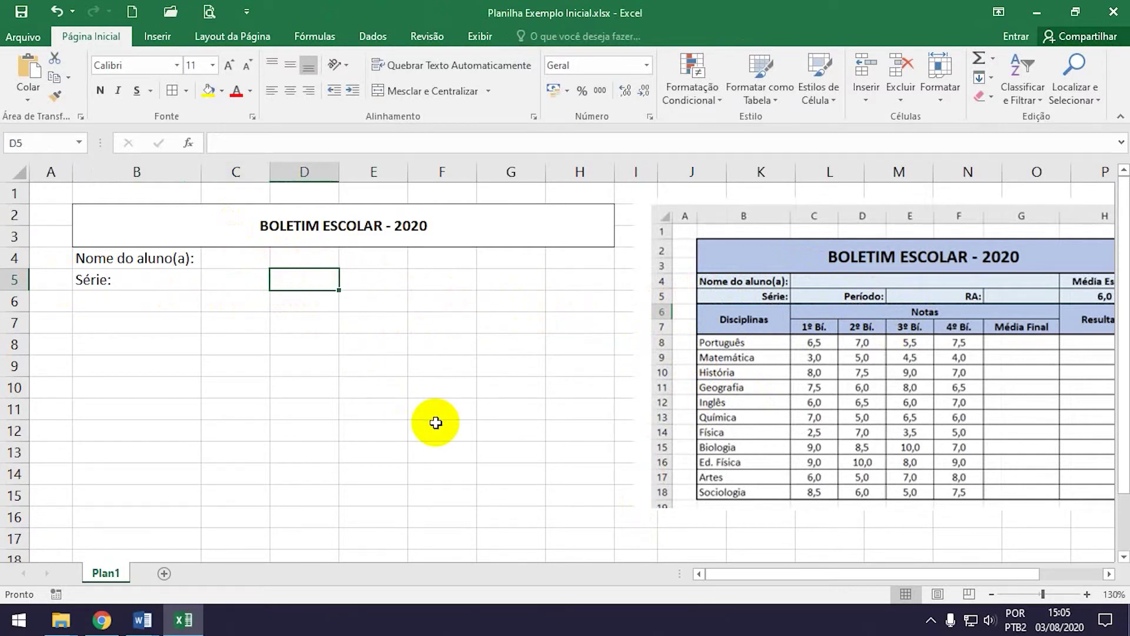
# - Enter the labels 'Período:' in D5 and 'RA:' in F5
pyautogui.write('Período:')
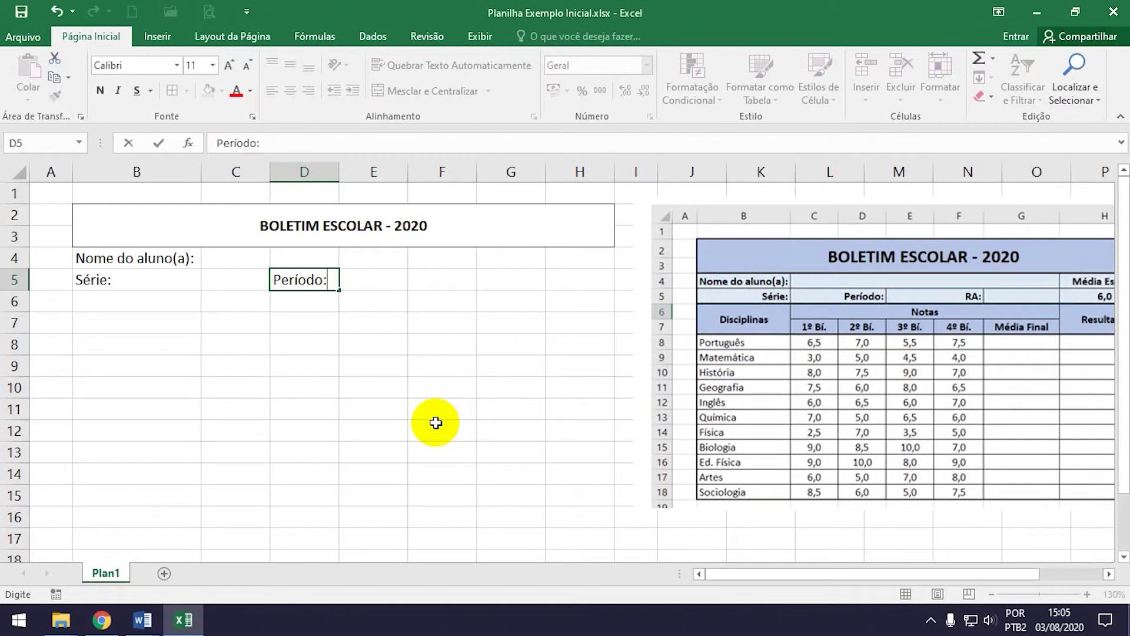
pyautogui.press('Tab')
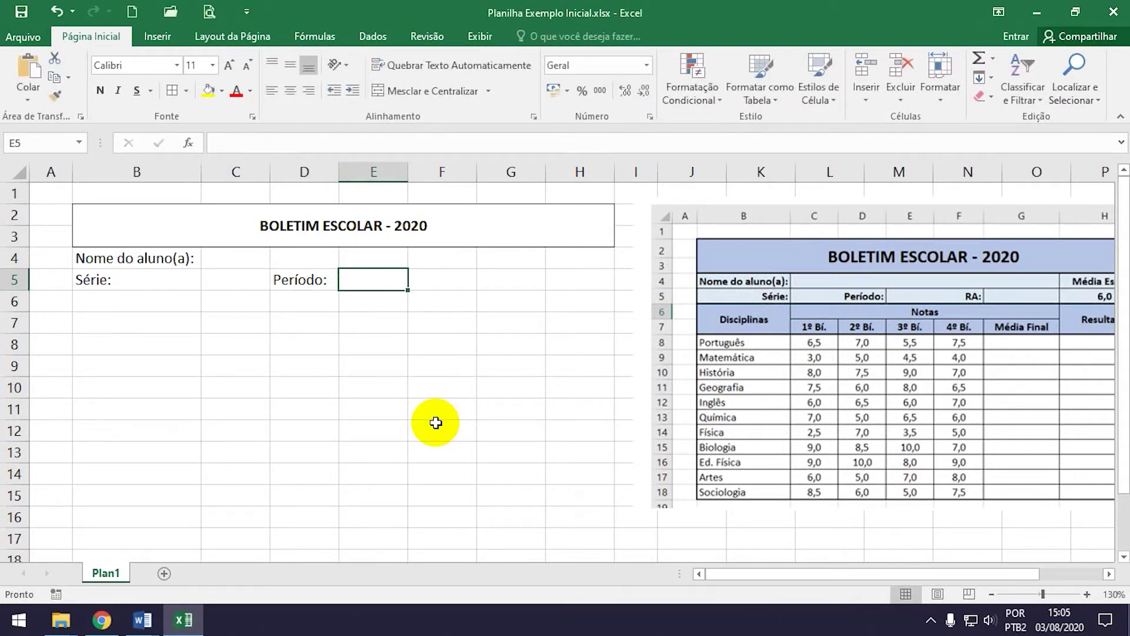
pyautogui.press('Tab')
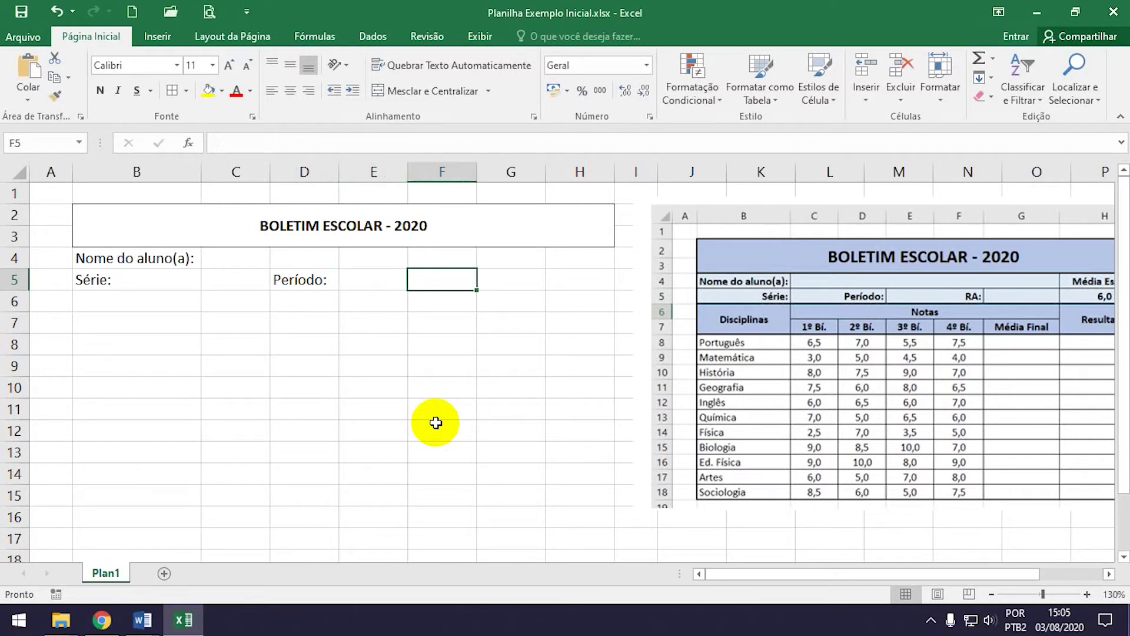
pyautogui.write('RS')
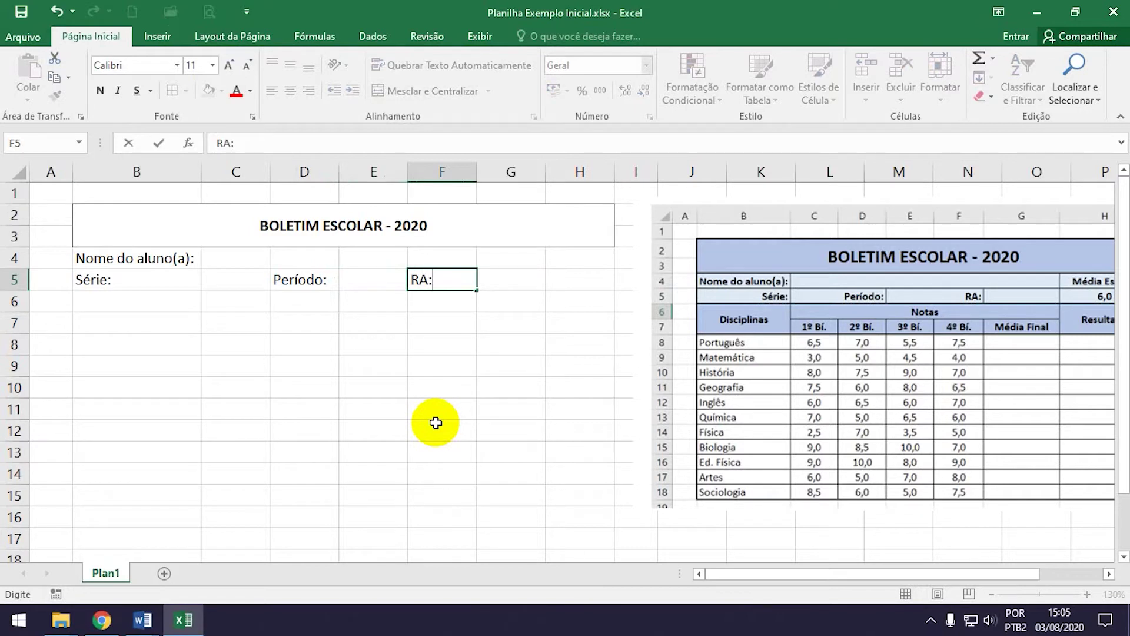
pyautogui.press('Tab')
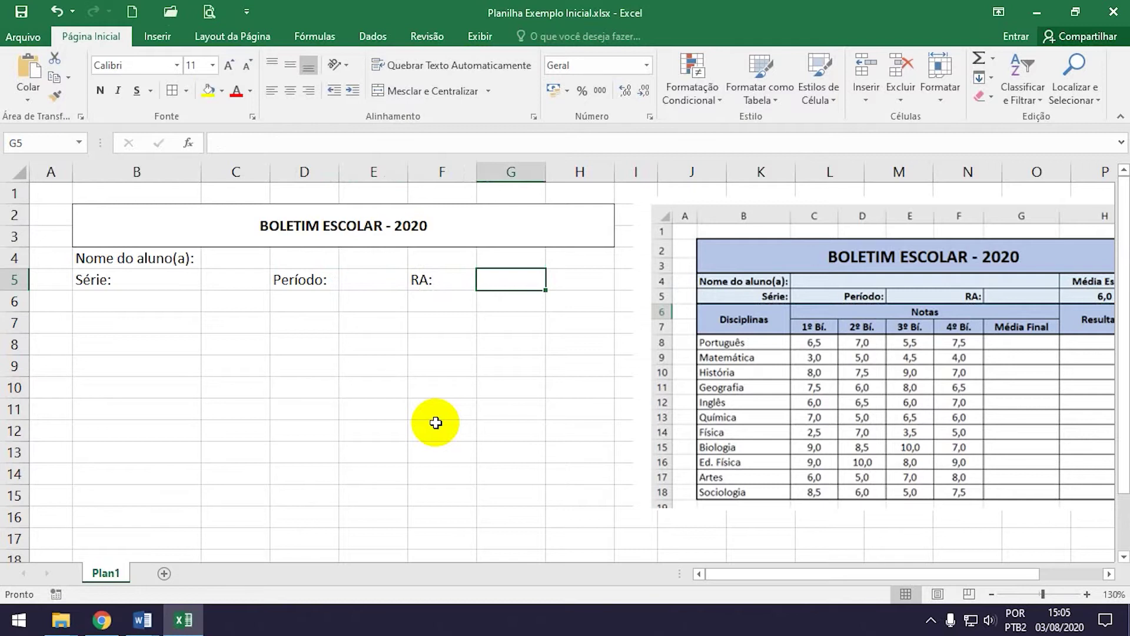
pyautogui.press('Right')
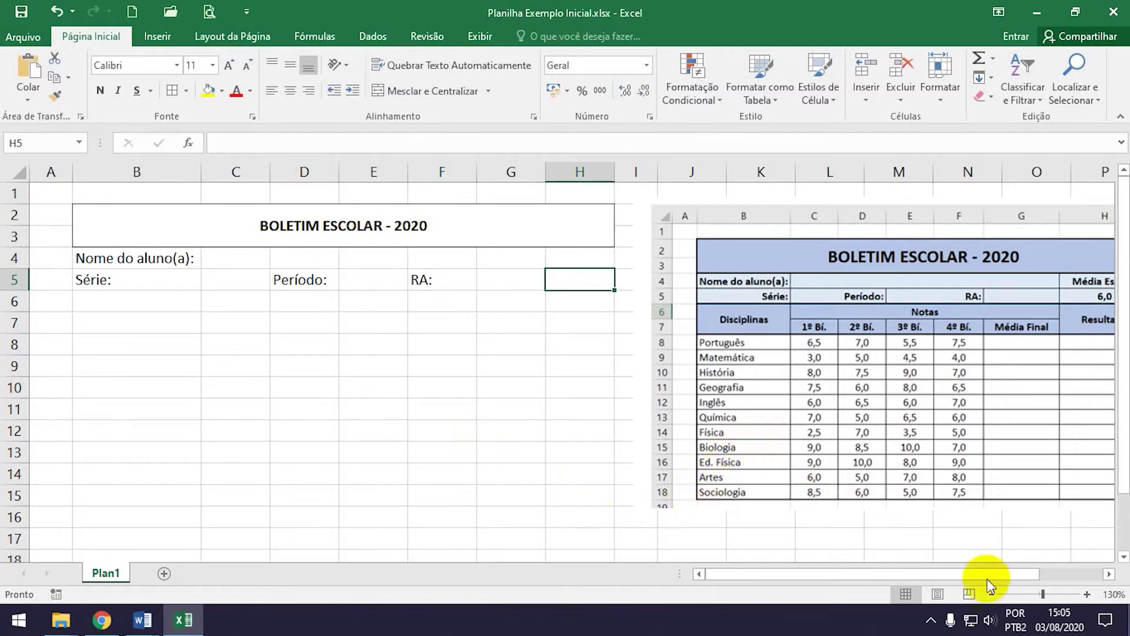
# - Enter 'Média Escolar' in H4, autofit column H to fit it, and centre it
pyautogui.click(1109, 574)
pyautogui.click(1109, 575)
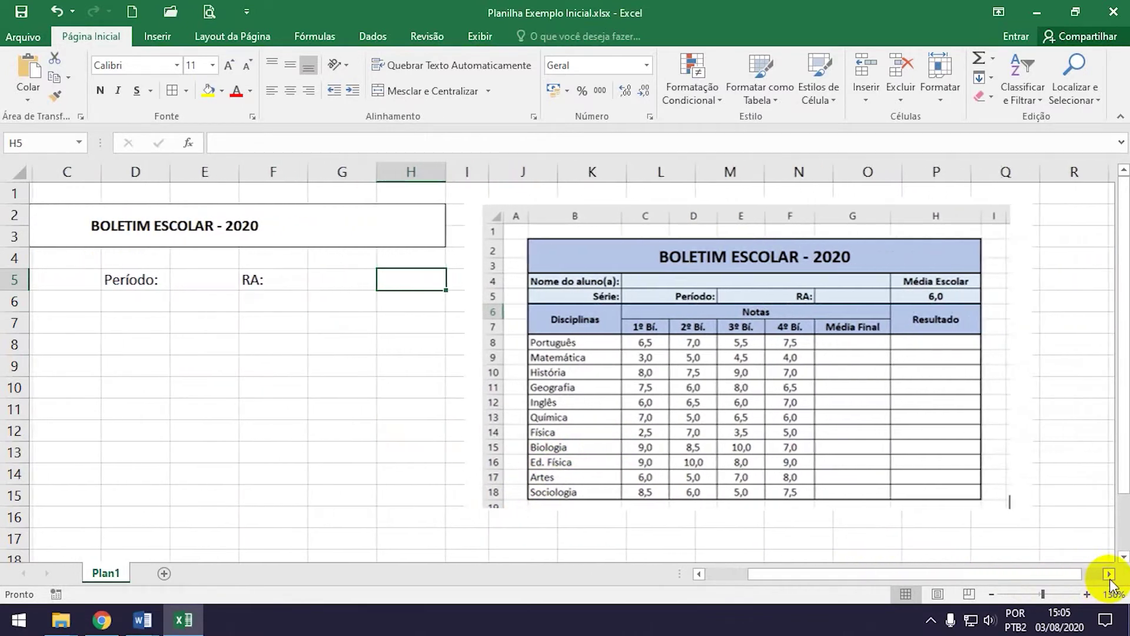
pyautogui.click(405, 256)
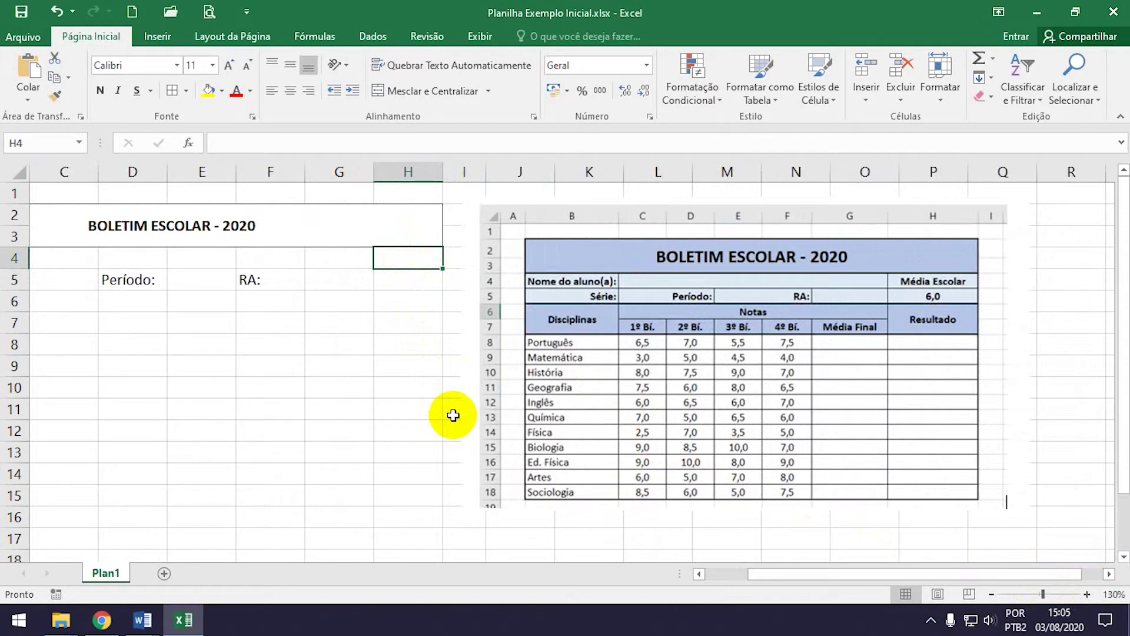
pyautogui.write('Média Escolar')
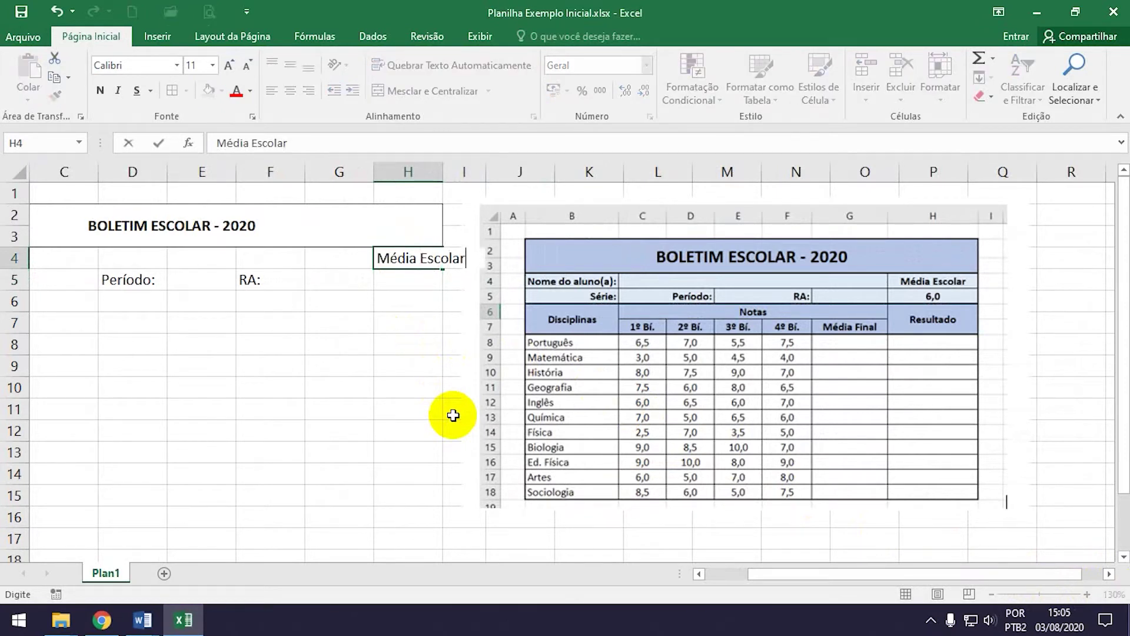
pyautogui.press('Return')
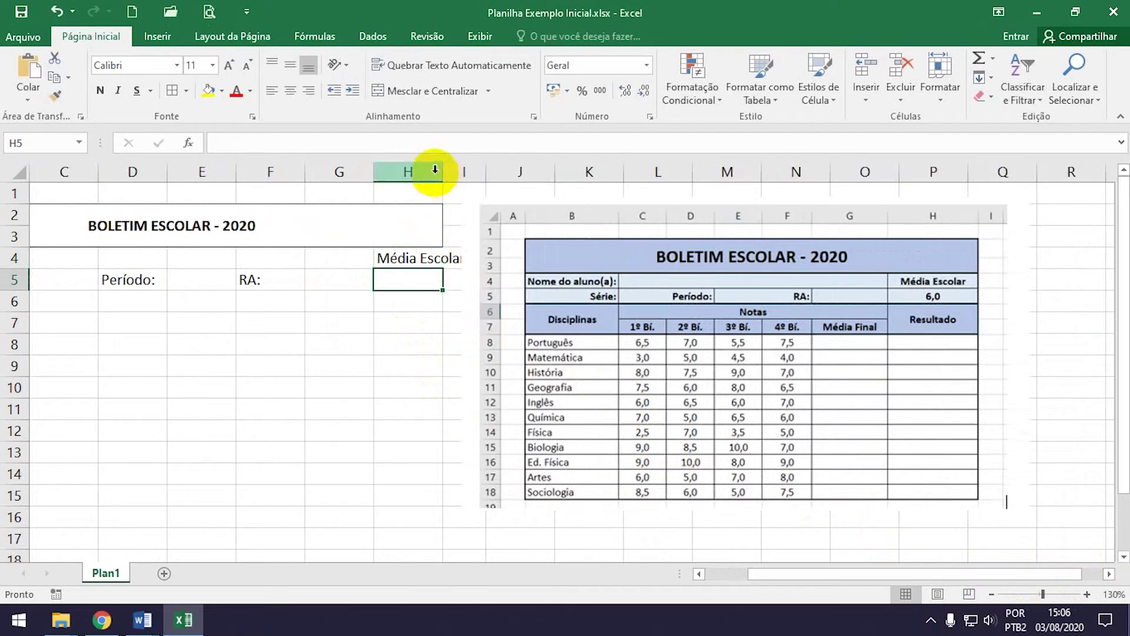
pyautogui.doubleClick(443, 172)
pyautogui.press('Up')
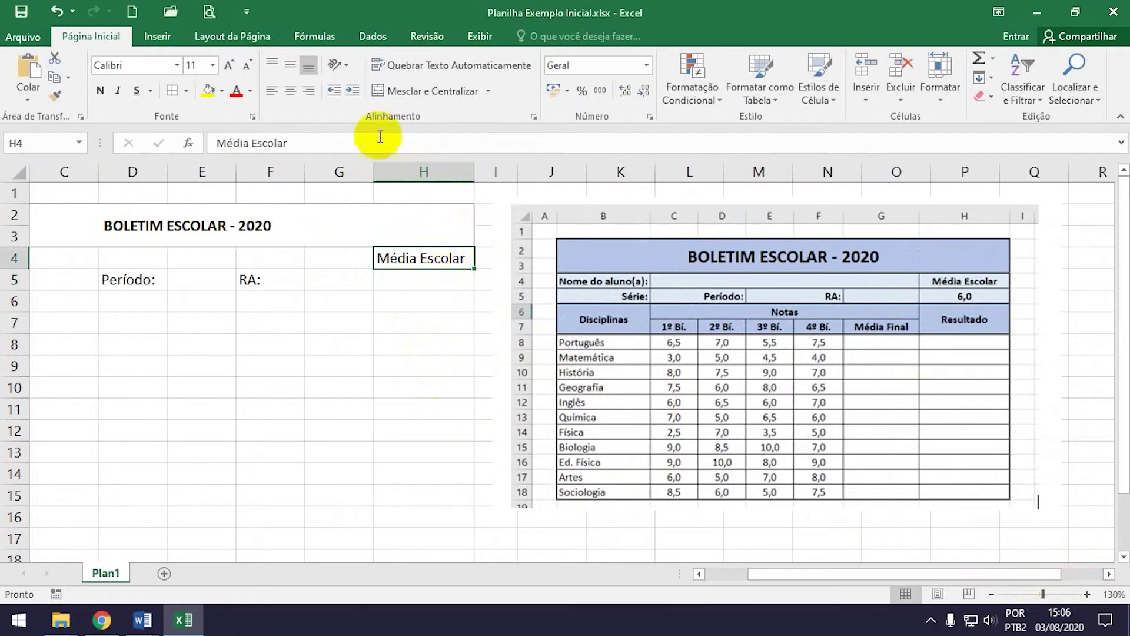
pyautogui.click(290, 90)
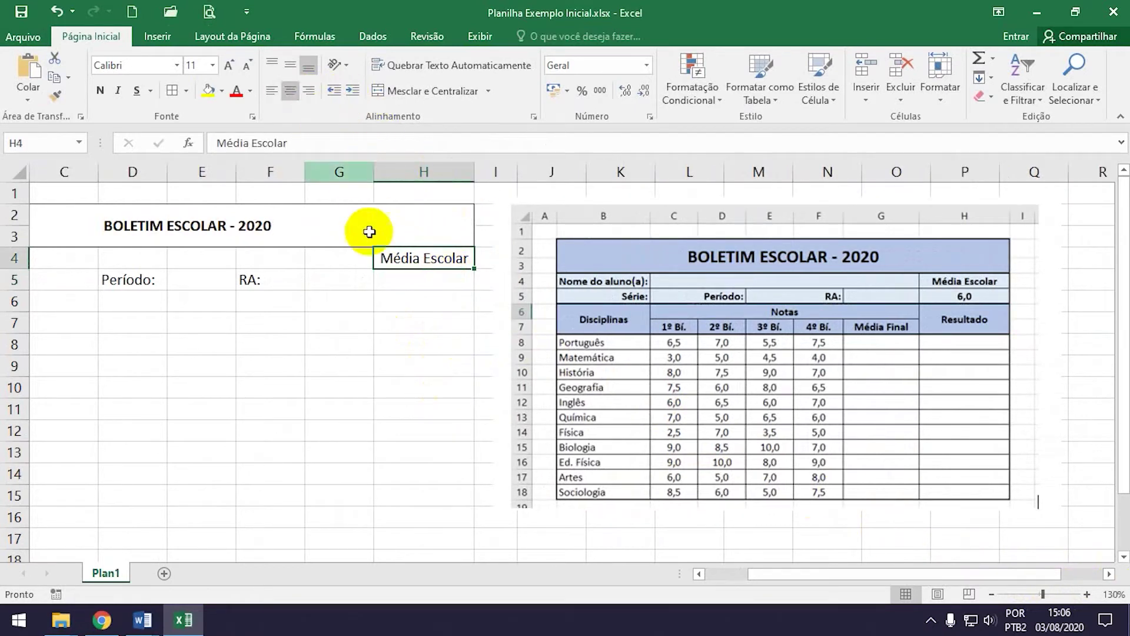
# - Enter 6 in H5, centred and shown with one decimal as 6,0
pyautogui.click(423, 280)
pyautogui.write('6')
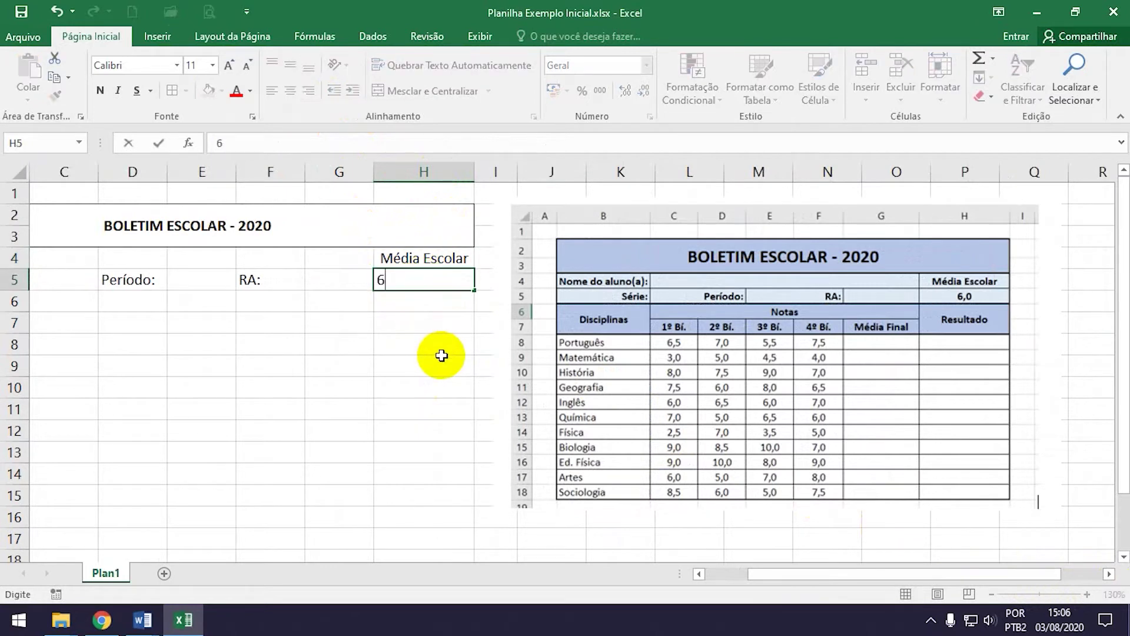
pyautogui.press('Return')
pyautogui.click(431, 280)
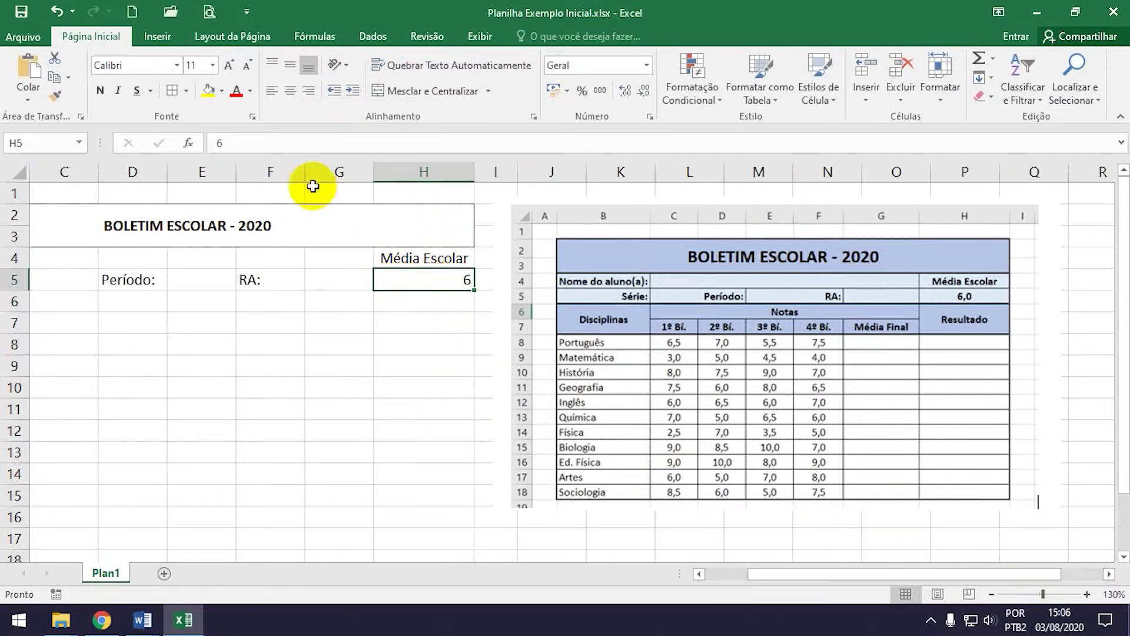
pyautogui.click(290, 89)
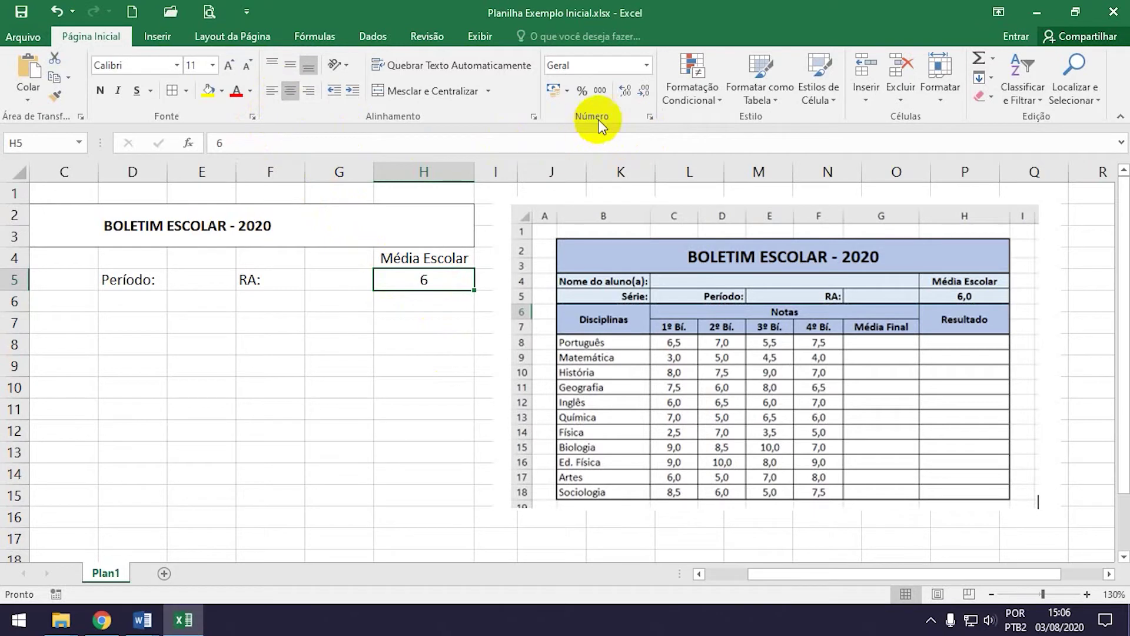
pyautogui.click(627, 92)
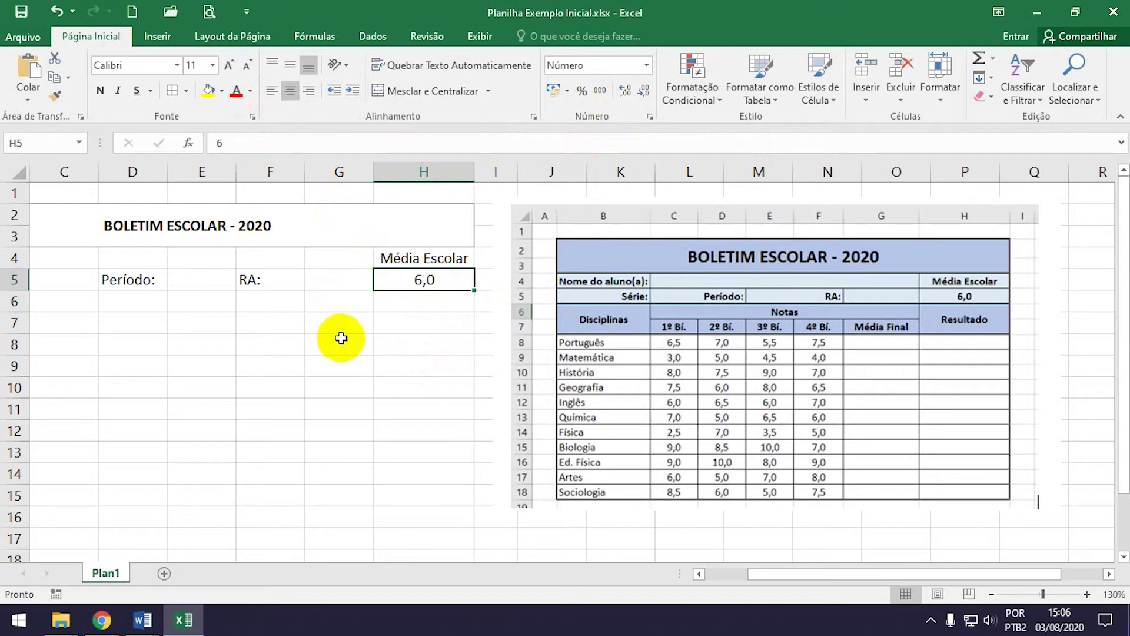
pyautogui.doubleClick(700, 576)
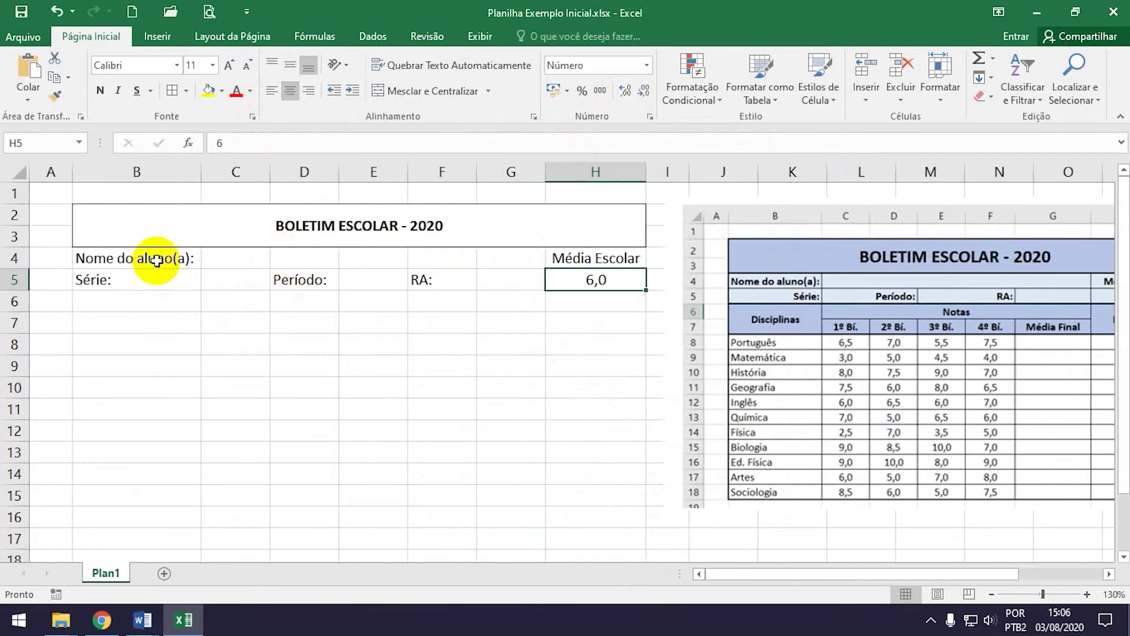
# - Right-align the labels in B4:B5, D5 and F5
pyautogui.moveTo(156, 256); pyautogui.dragTo(154, 279)
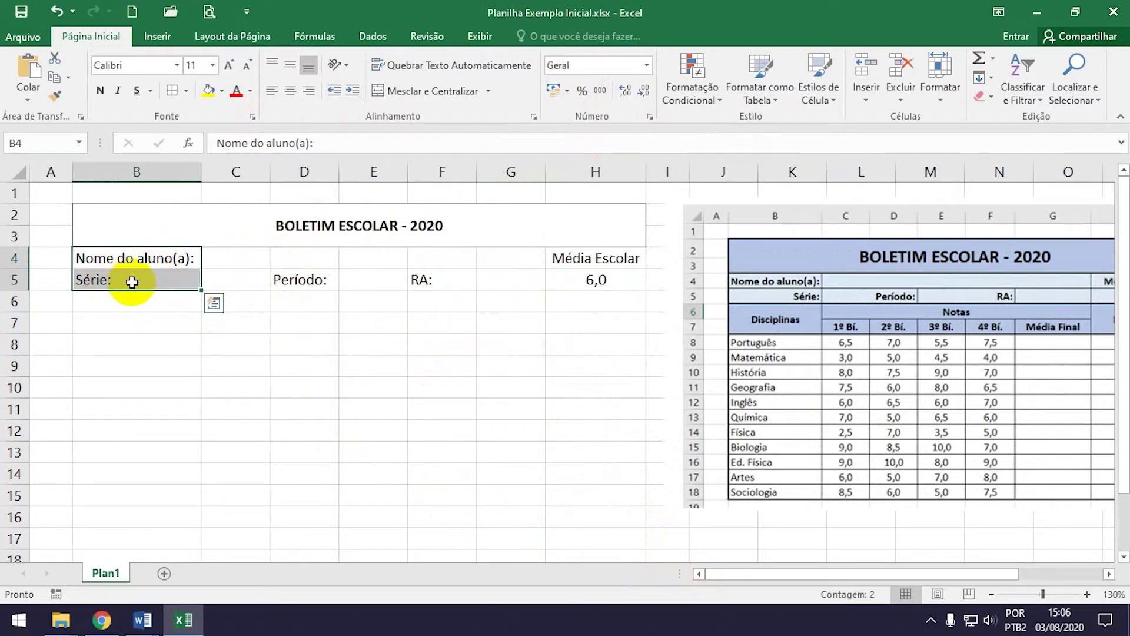
pyautogui.click(306, 89)
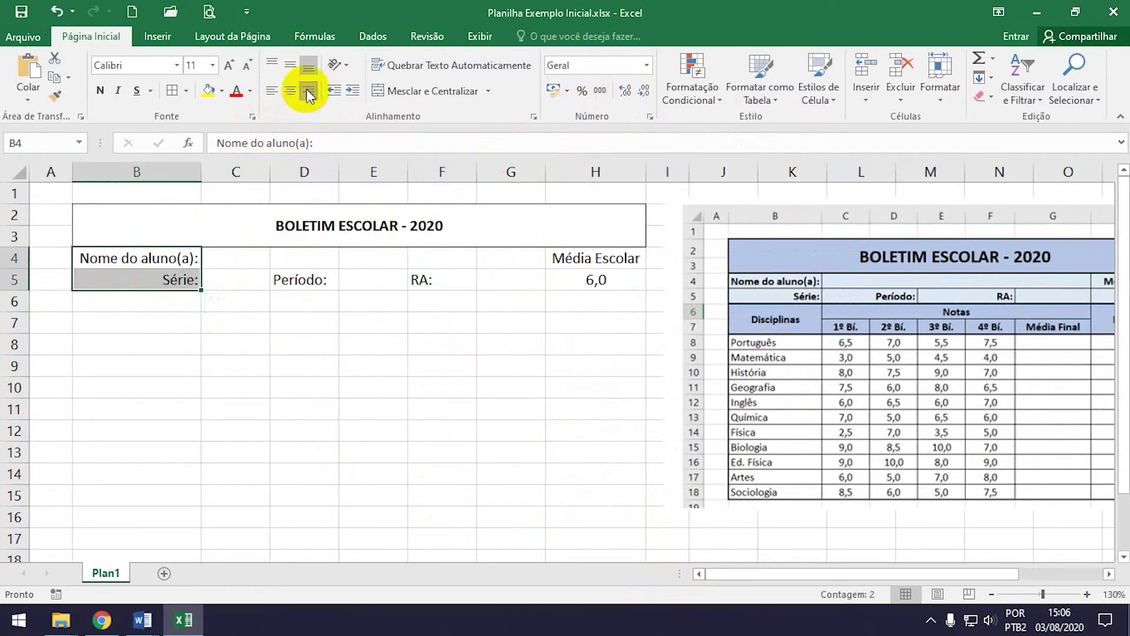
pyautogui.click(301, 278)
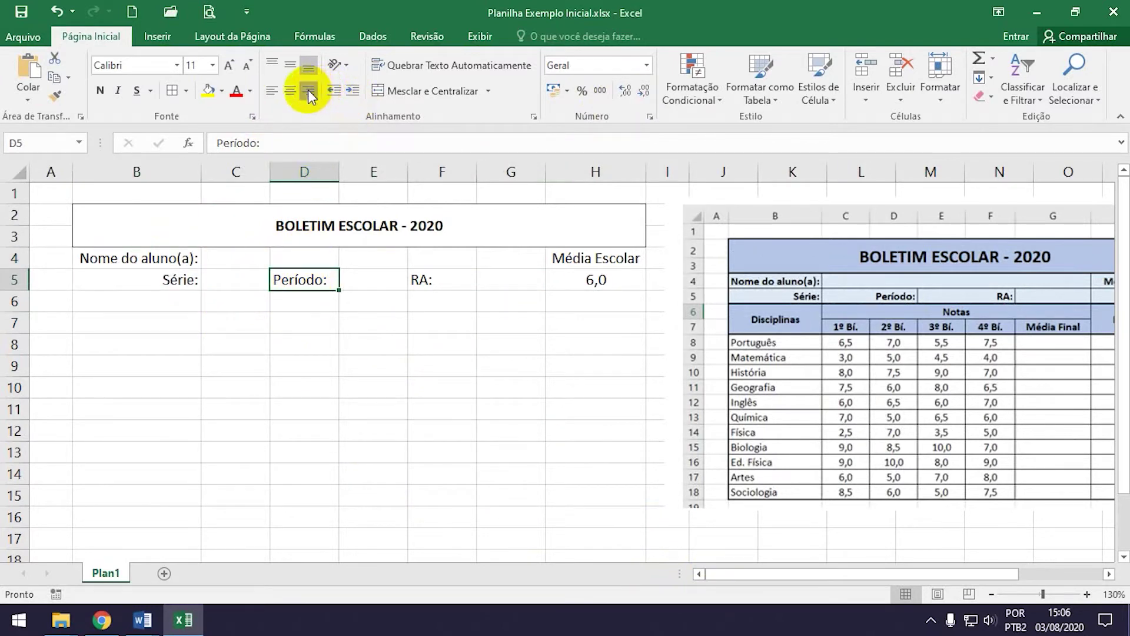
pyautogui.click(308, 89)
pyautogui.click(418, 281)
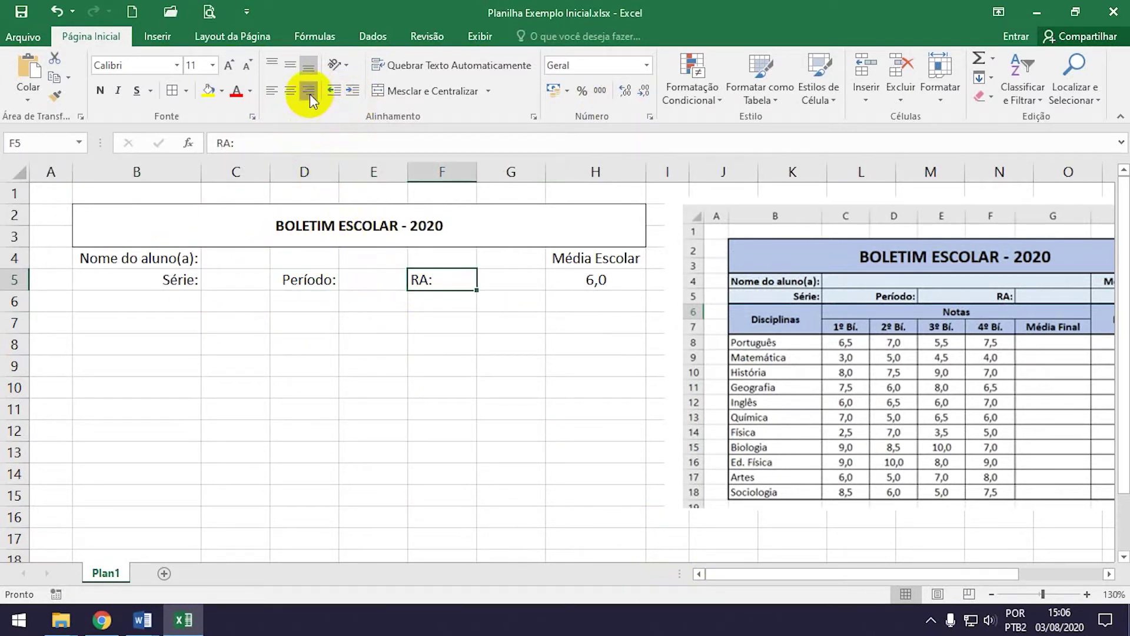
pyautogui.click(309, 92)
# - Apply All Borders to the student info block B4:H5
pyautogui.moveTo(164, 260)
pyautogui.mouseDown()
pyautogui.moveTo(581, 263)
pyautogui.moveTo(583, 281)
pyautogui.mouseUp()
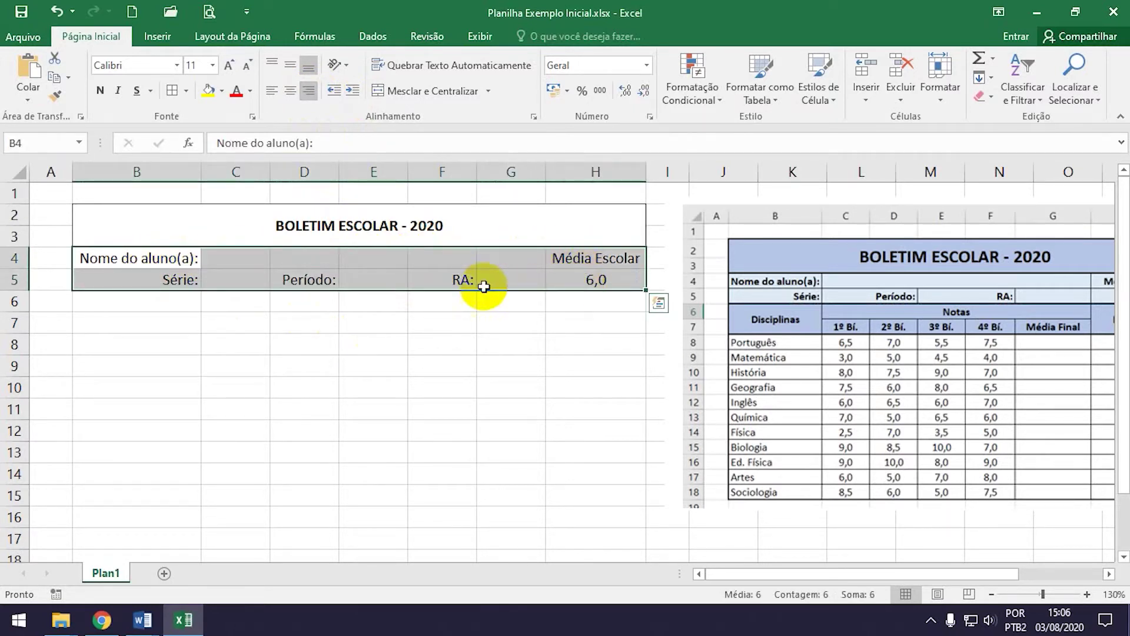
pyautogui.click(309, 321)
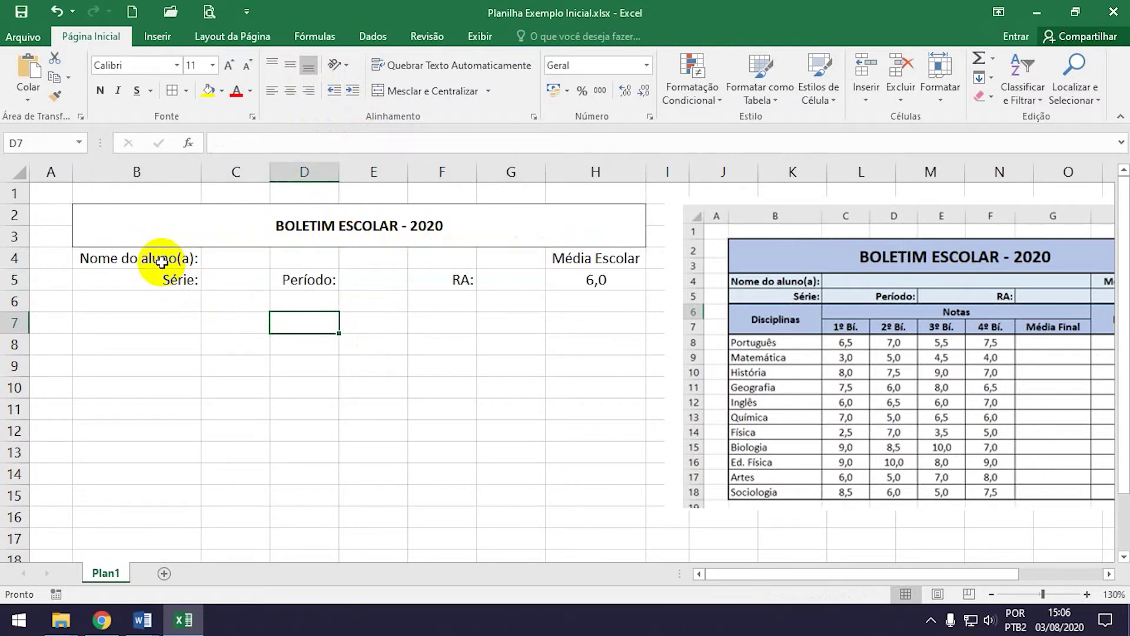
pyautogui.moveTo(160, 261); pyautogui.dragTo(459, 272)
pyautogui.click(373, 344)
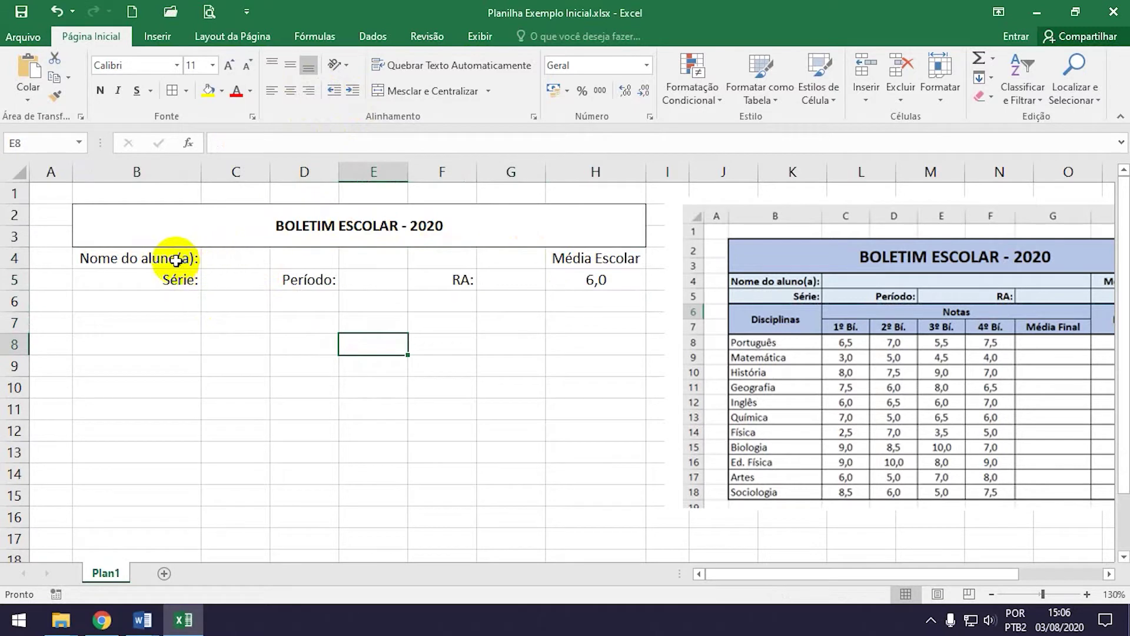
pyautogui.moveTo(179, 259); pyautogui.dragTo(597, 282)
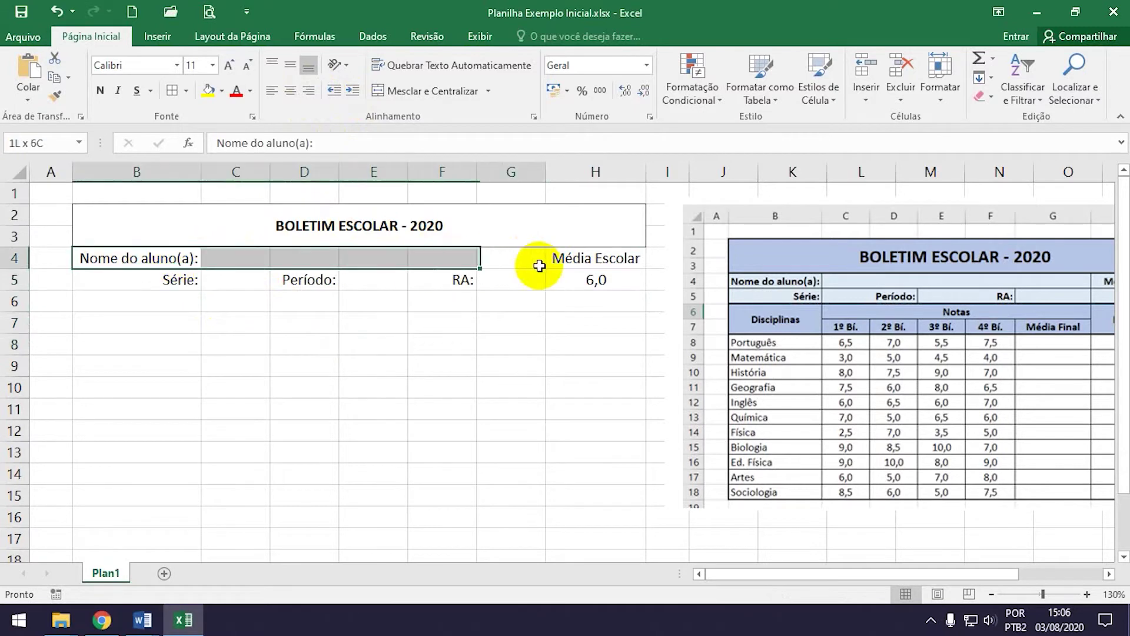
pyautogui.click(172, 92)
pyautogui.click(229, 321)
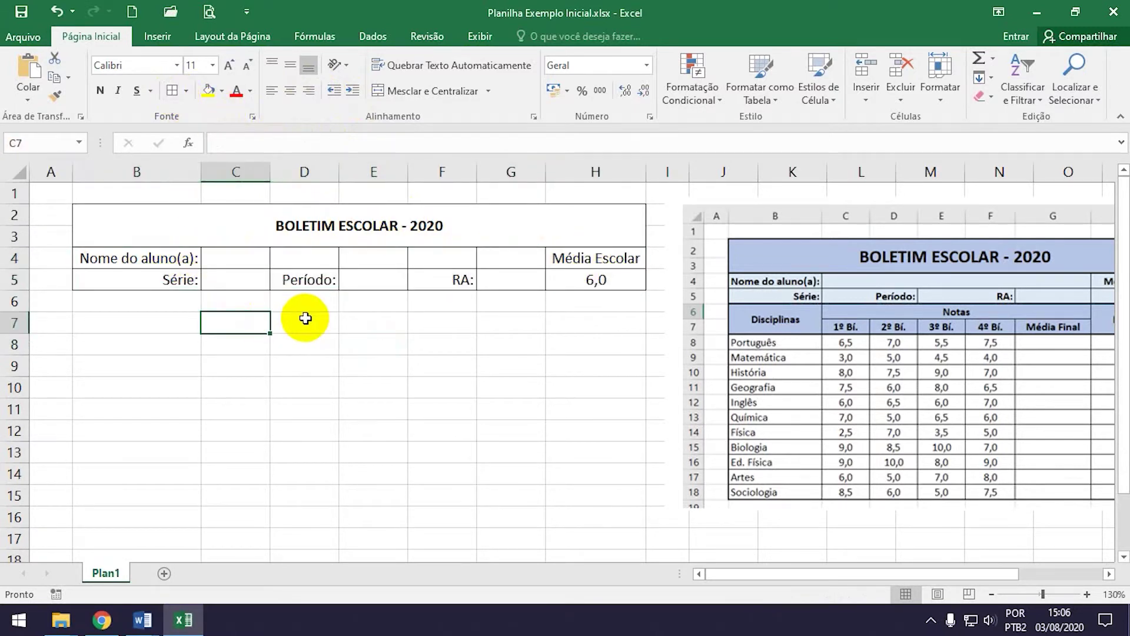
# - Enlarge the BOLETIM ESCOLAR - 2020 title to size 14 and fill it light orange
pyautogui.click(271, 238)
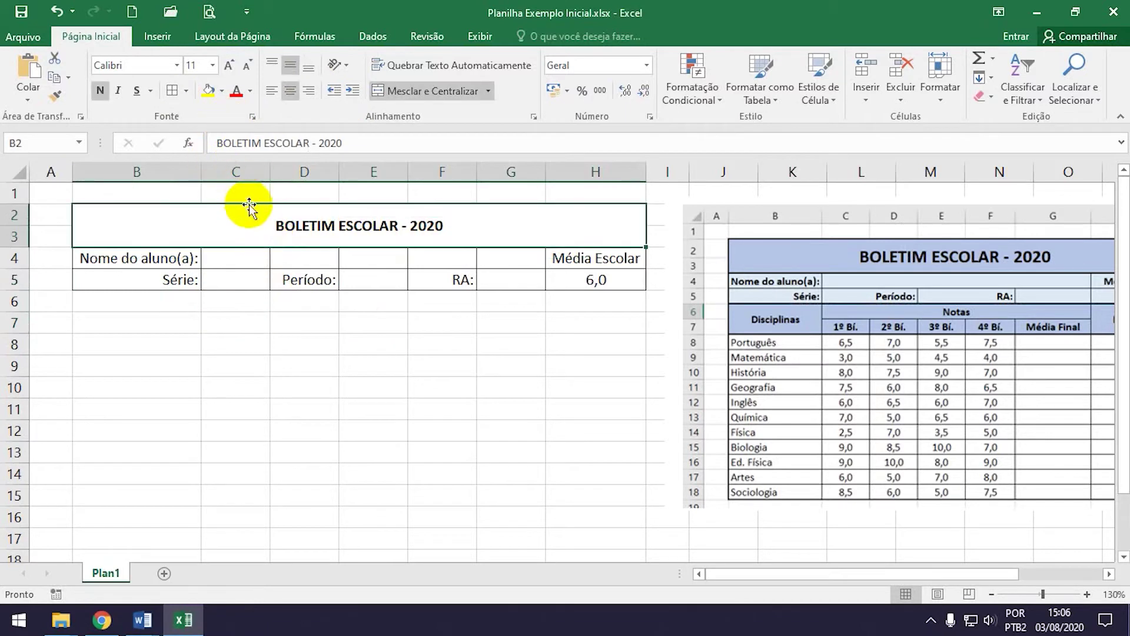
pyautogui.click(228, 68)
pyautogui.click(228, 68)
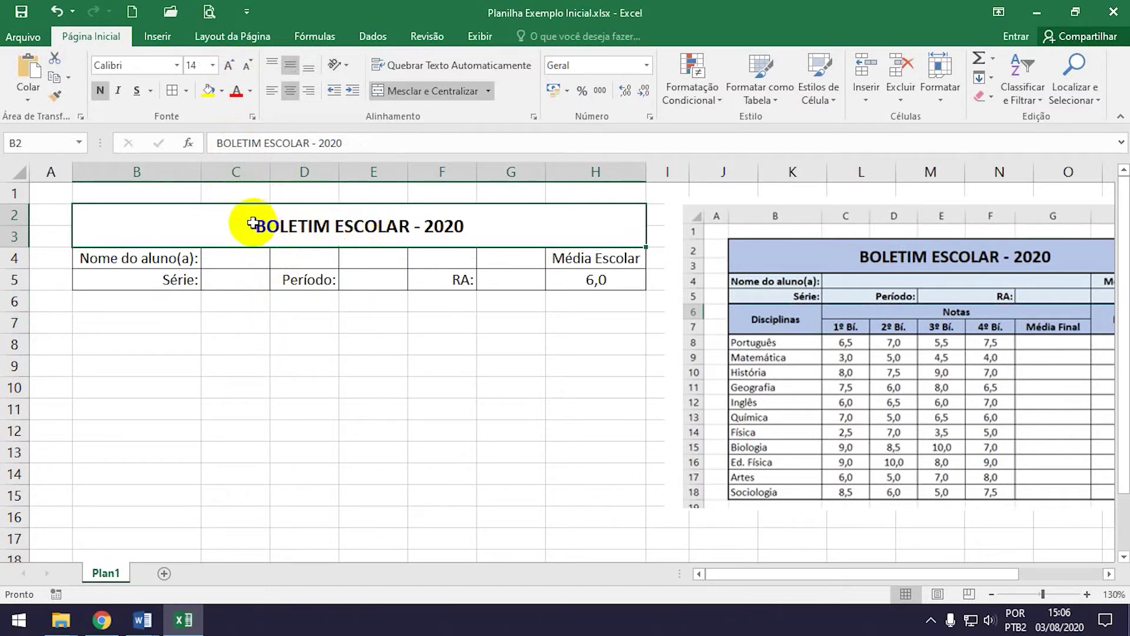
pyautogui.click(222, 91)
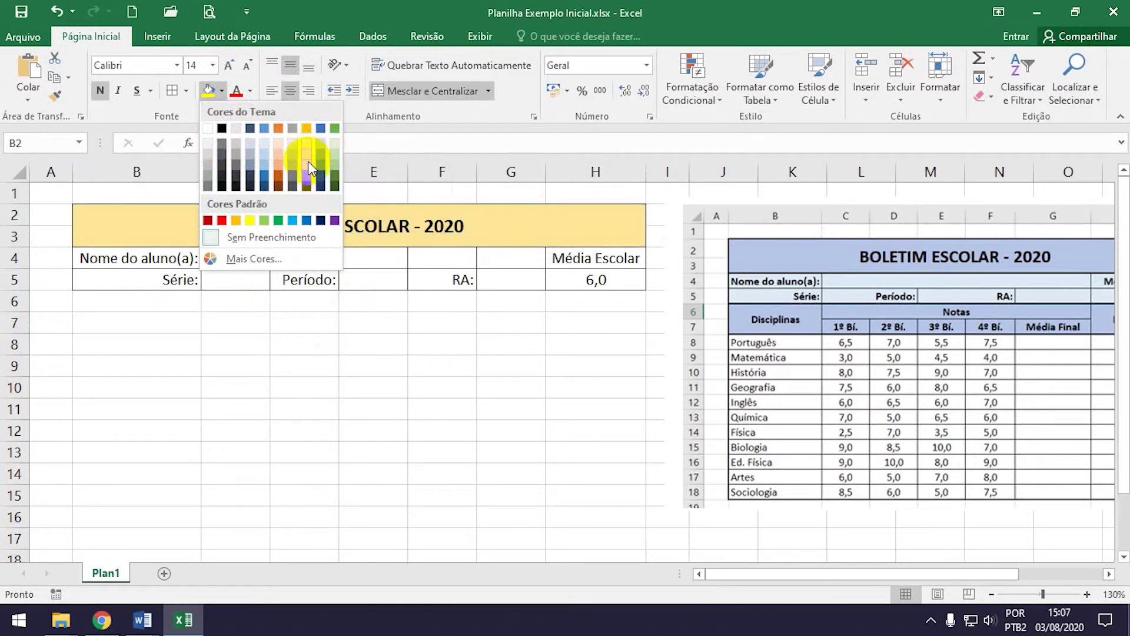
pyautogui.click(278, 162)
pyautogui.click(367, 303)
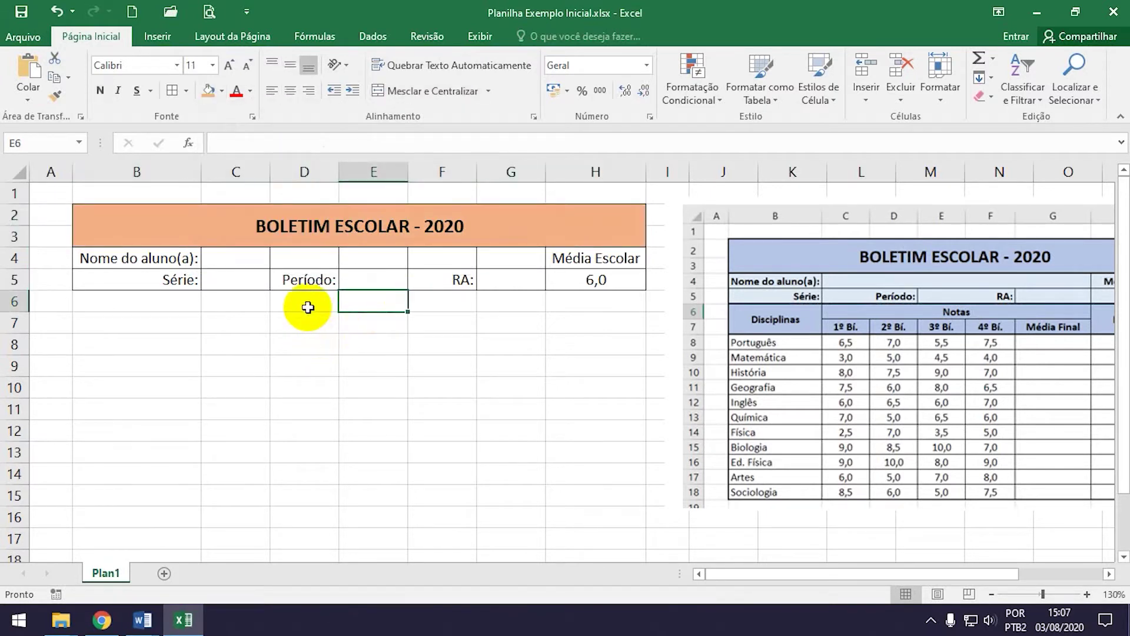
pyautogui.click(150, 257)
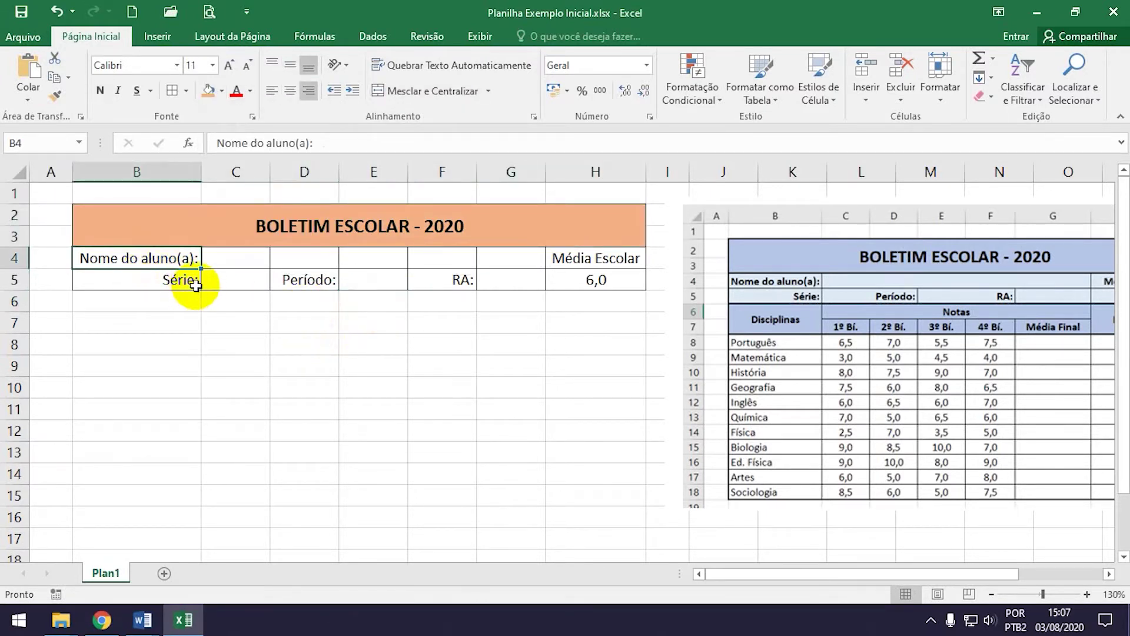
pyautogui.click(230, 259)
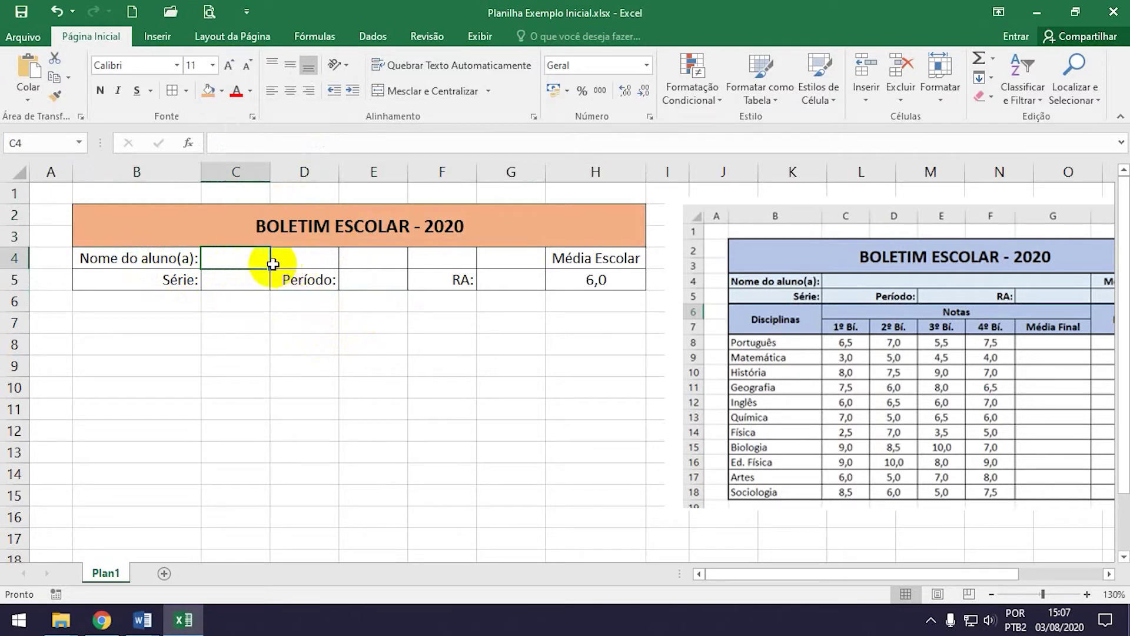
# - Merge and centre C4:G4 into one name field beside 'Nome do aluno(a):'
pyautogui.moveTo(226, 258); pyautogui.dragTo(494, 262)
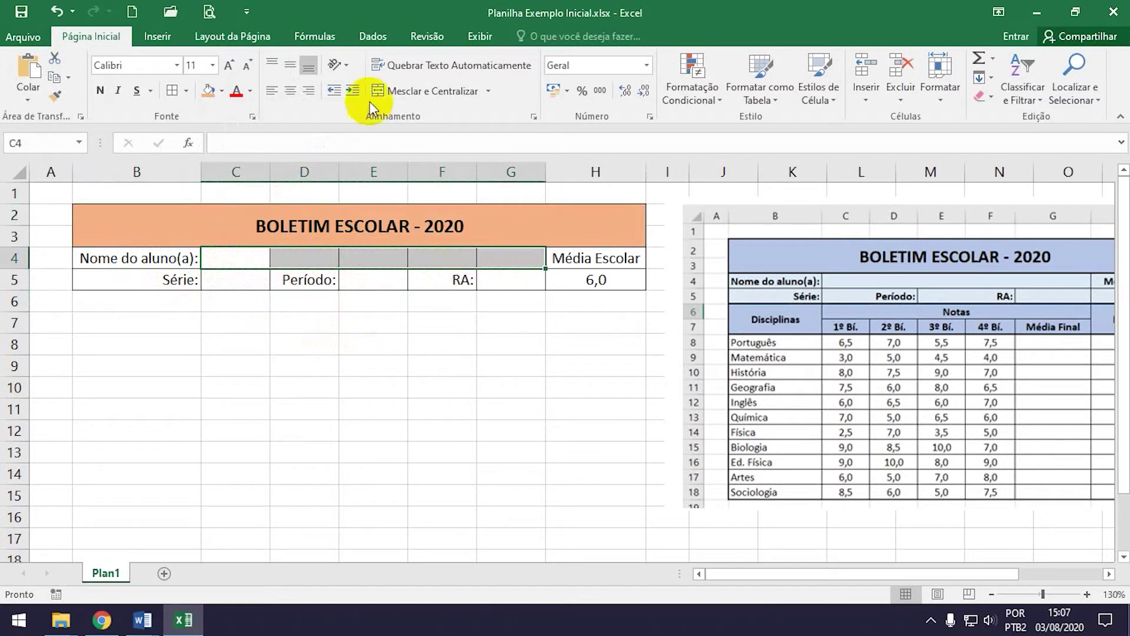
pyautogui.click(403, 89)
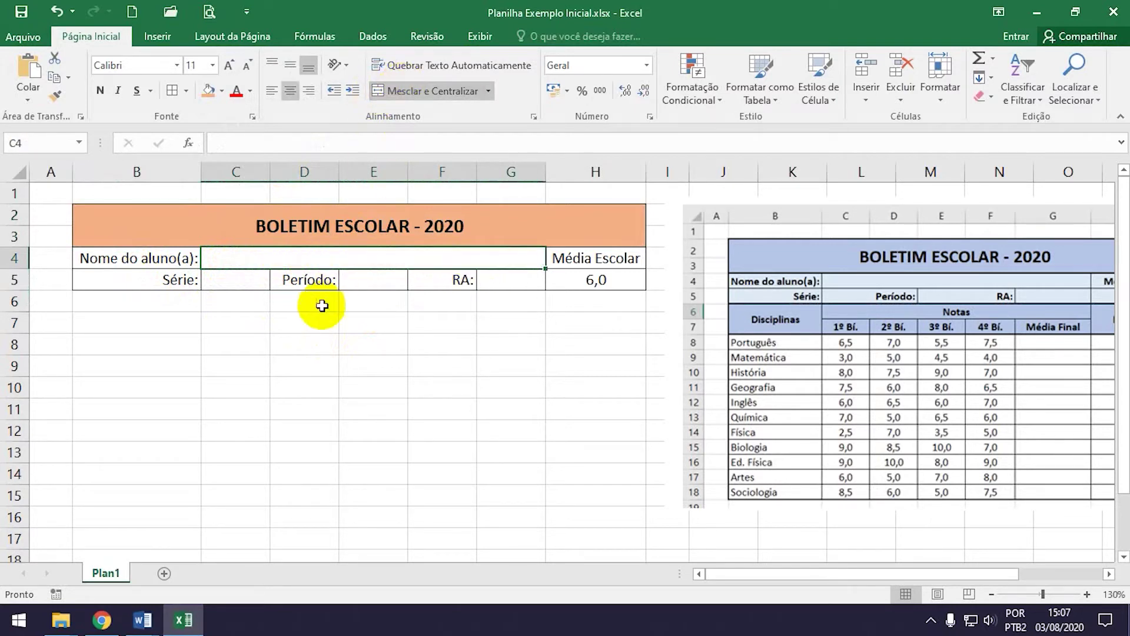
pyautogui.click(292, 327)
pyautogui.click(238, 282)
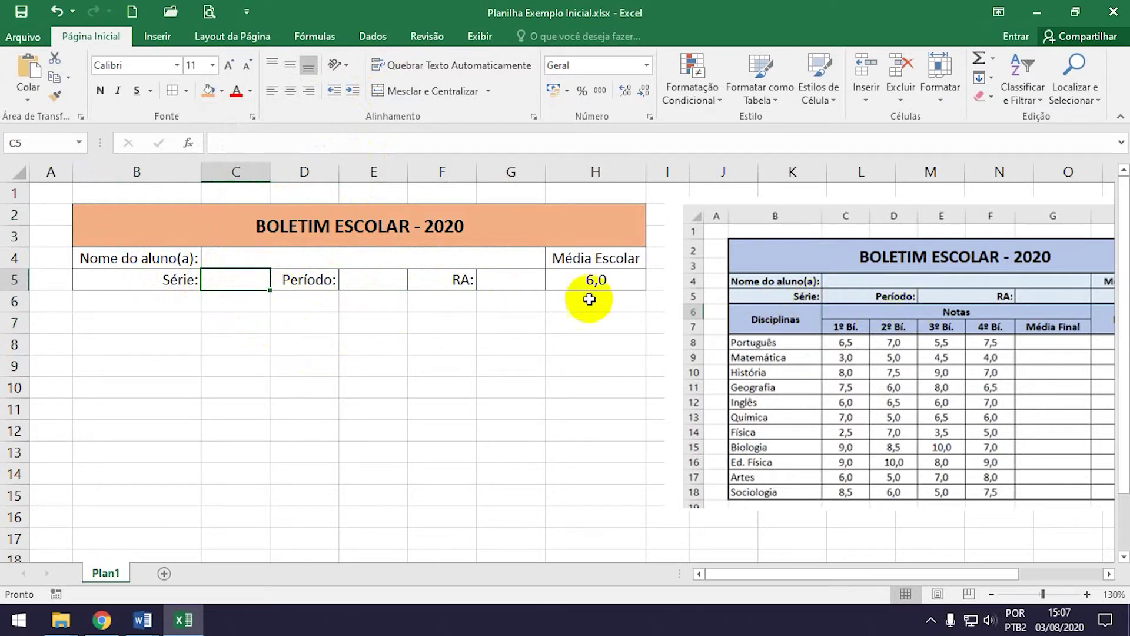
pyautogui.click(262, 344)
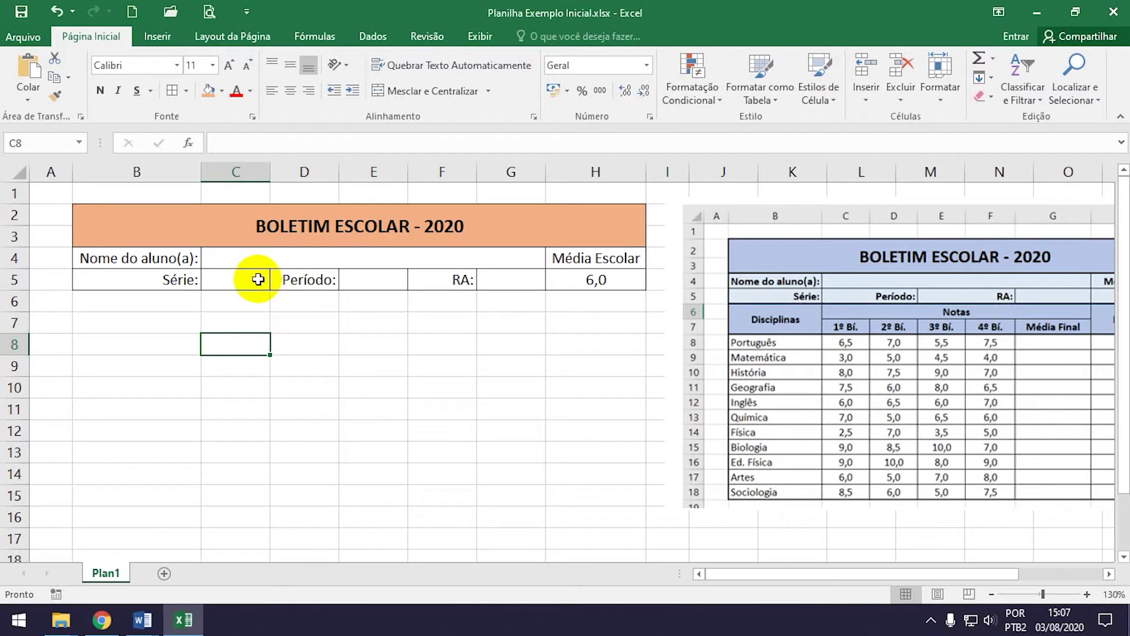
pyautogui.click(249, 279)
pyautogui.moveTo(249, 279); pyautogui.dragTo(253, 278)
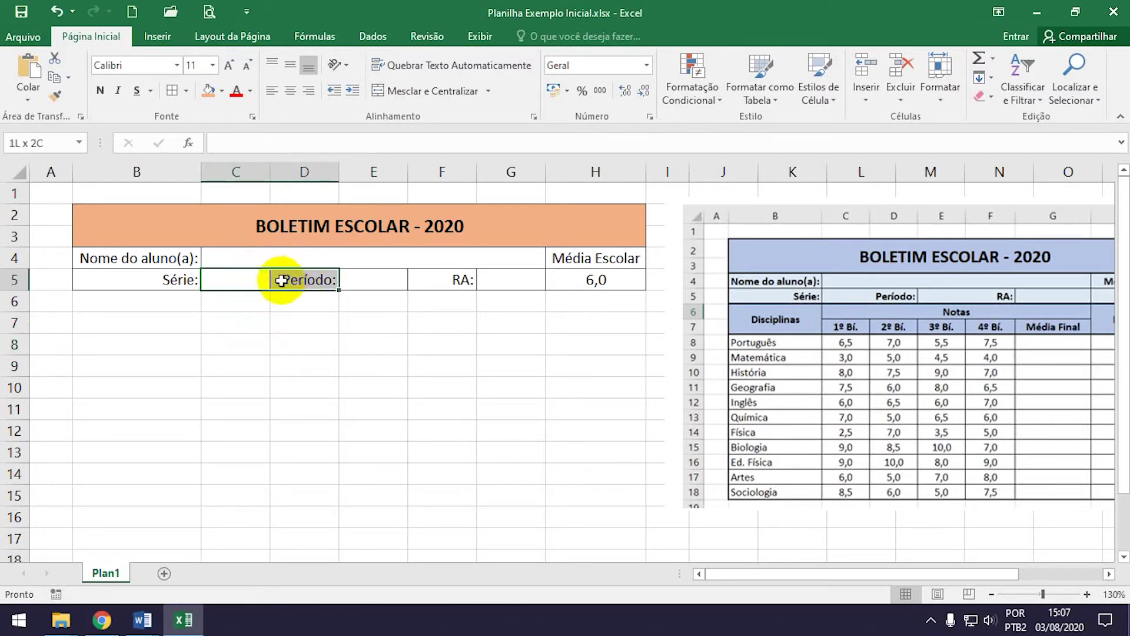
# - Remove the right border from cell C5 via Format Cells
pyautogui.click(186, 91)
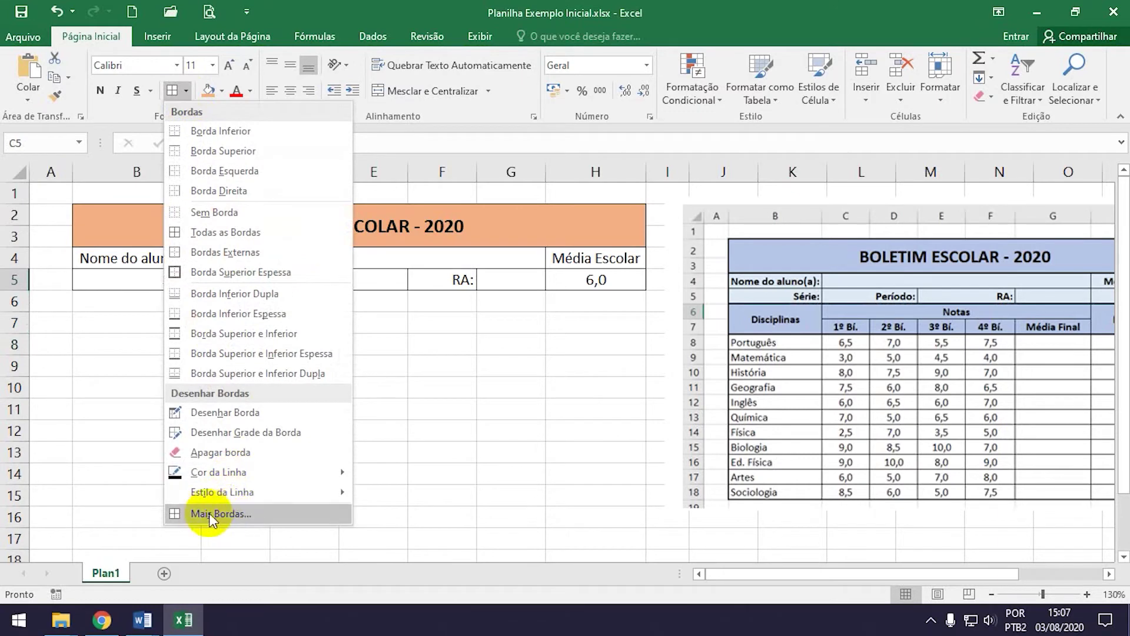
pyautogui.click(241, 513)
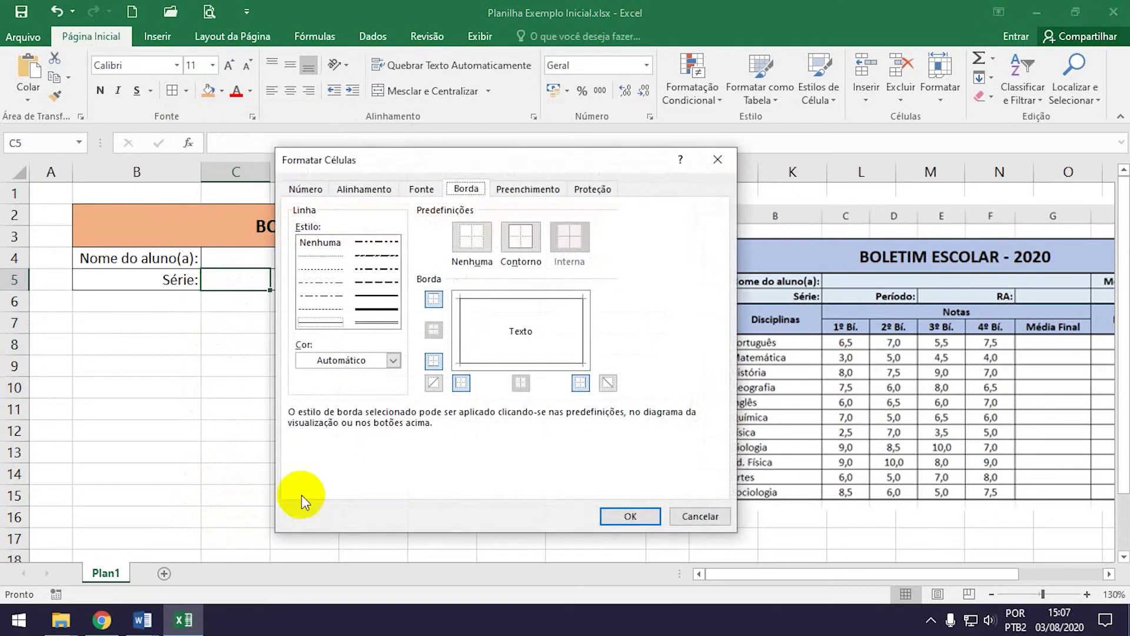
pyautogui.moveTo(497, 162); pyautogui.dragTo(828, 182)
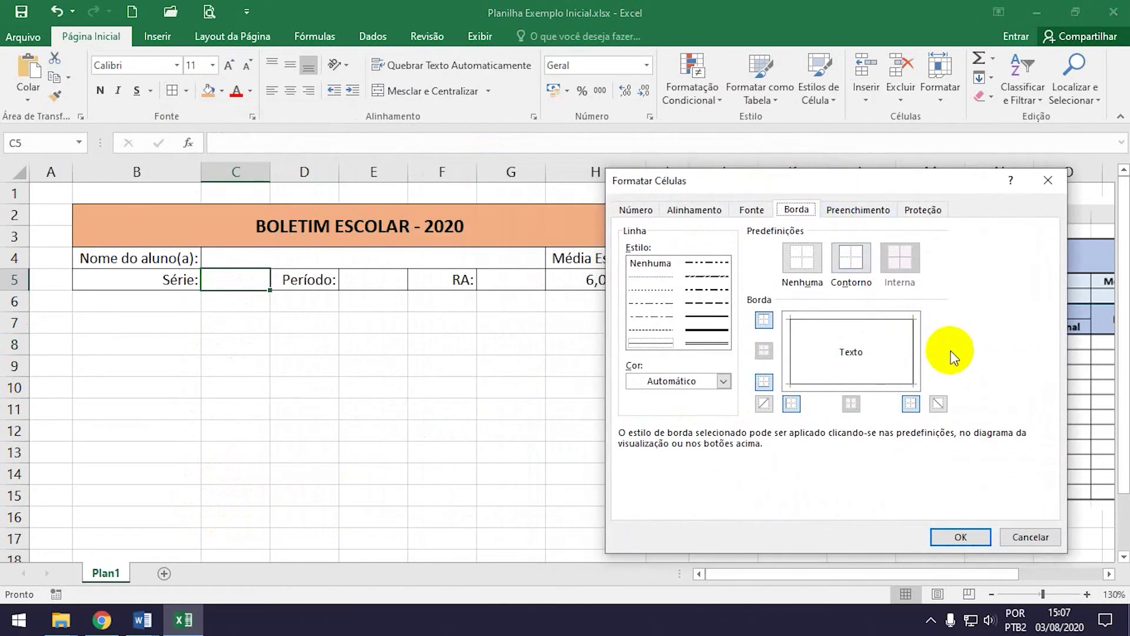
pyautogui.click(912, 350)
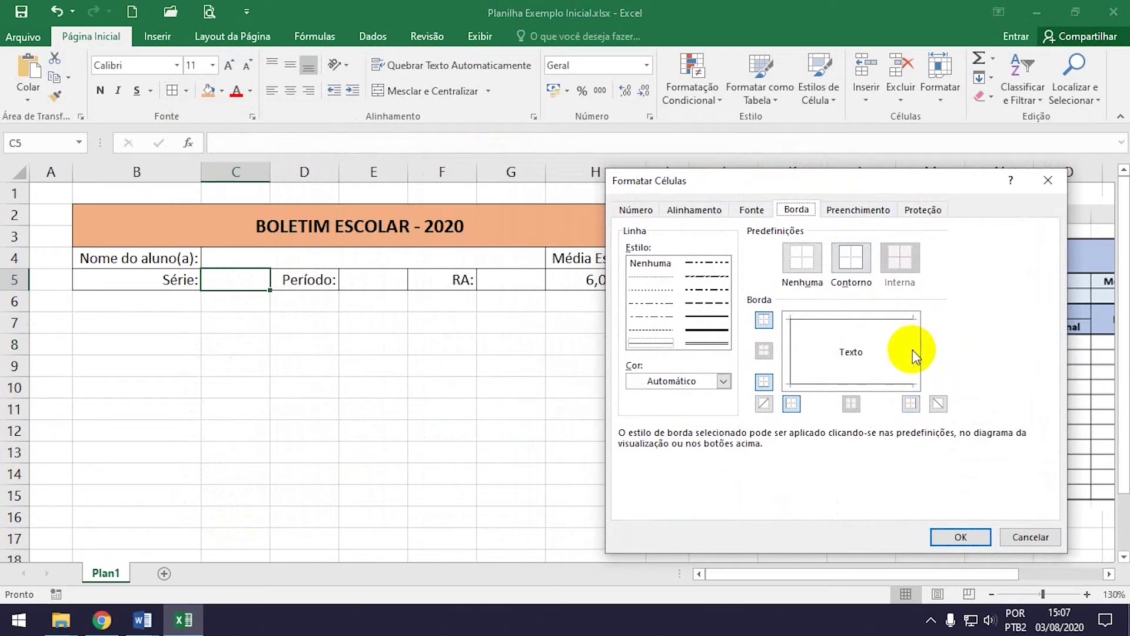
pyautogui.click(961, 537)
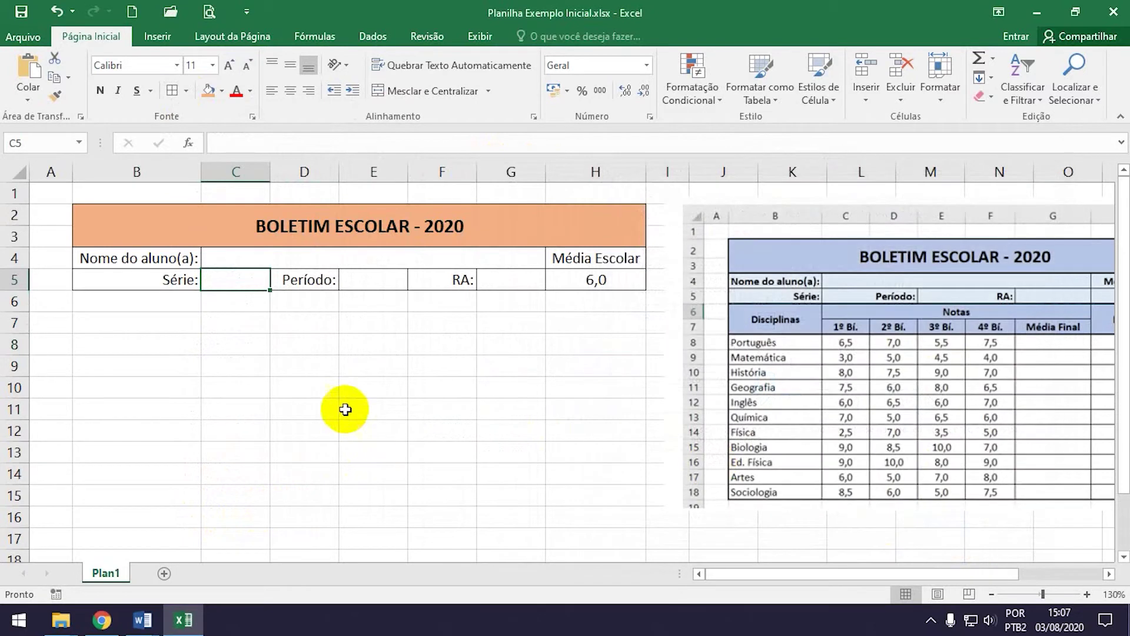
pyautogui.click(298, 406)
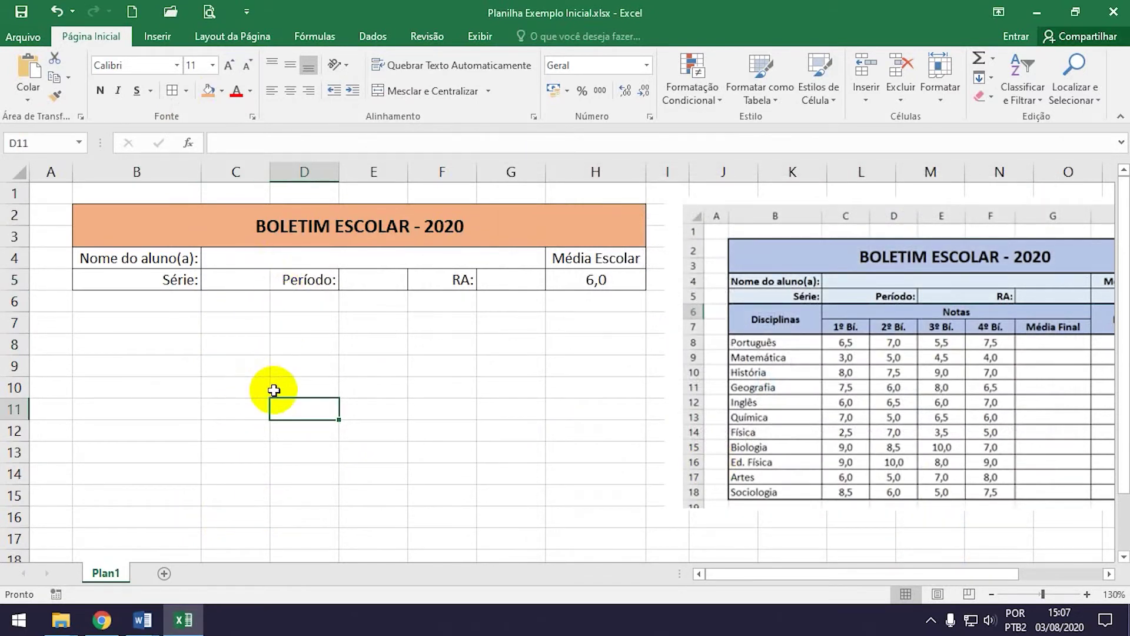
# - Remove the right border from cell E5 as well
pyautogui.click(382, 280)
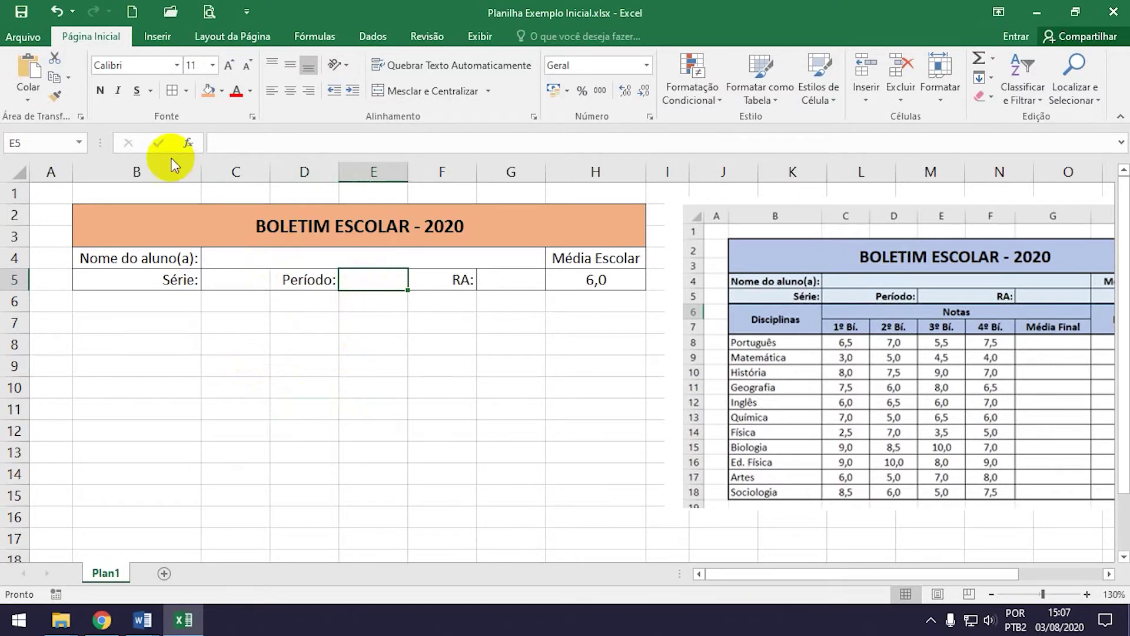
pyautogui.hotkey('ctrl', '1')
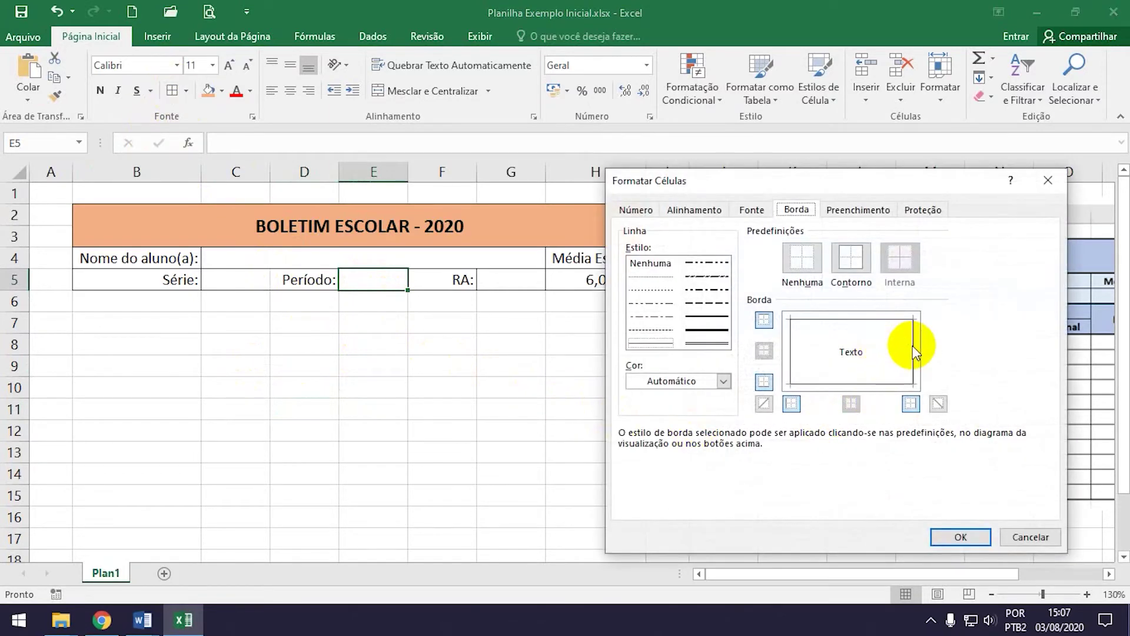
pyautogui.click(912, 345)
pyautogui.click(961, 536)
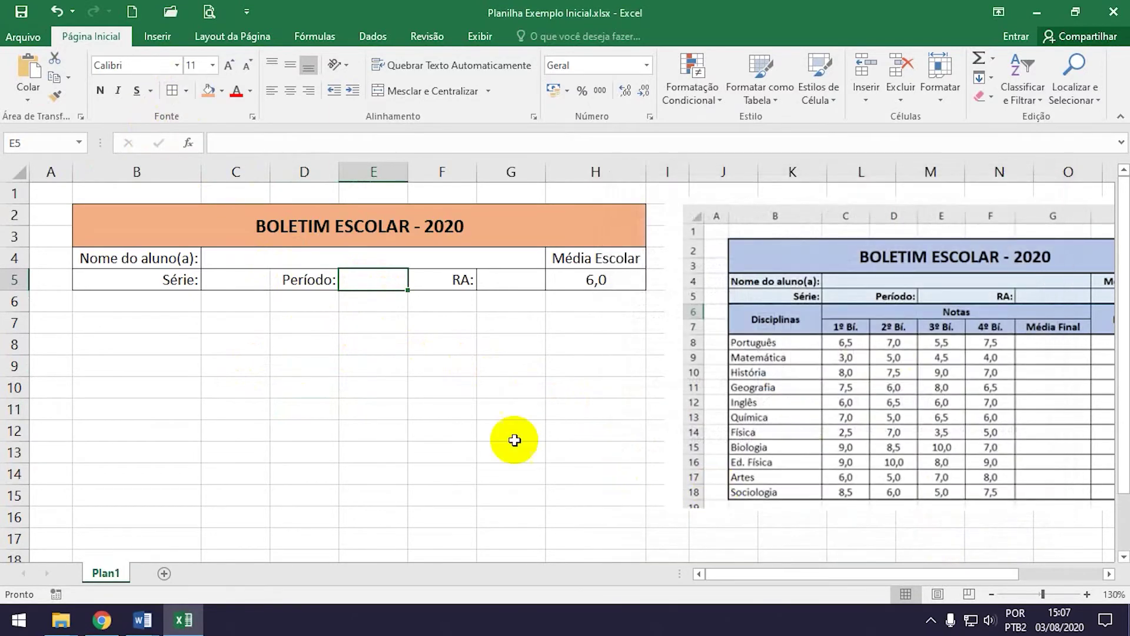
pyautogui.click(463, 429)
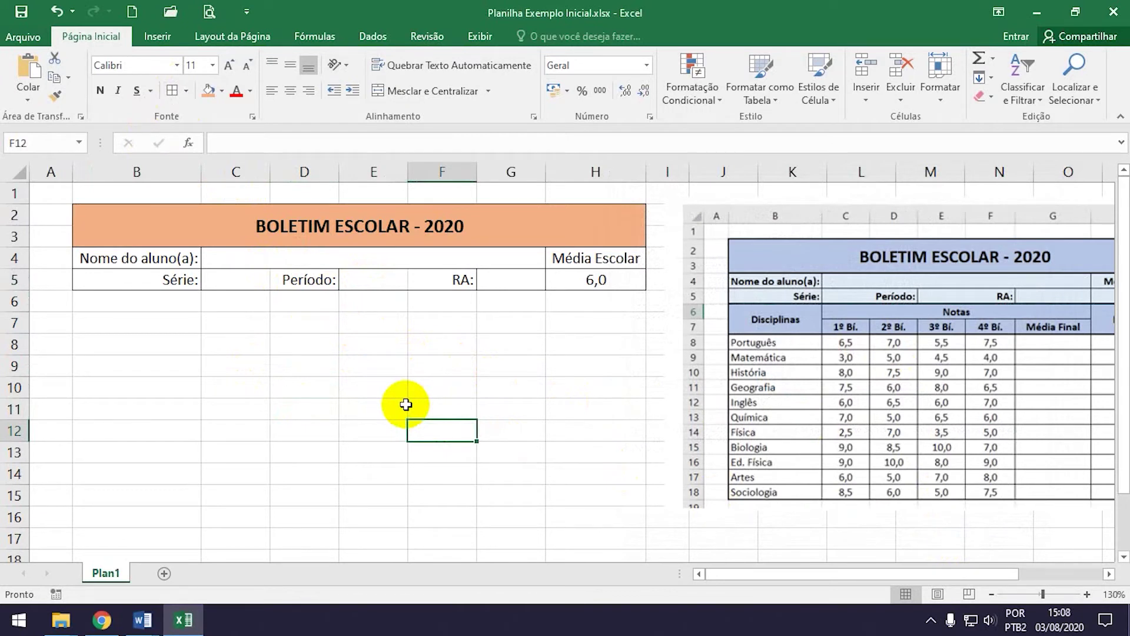
# - Fill the student info block B4:H5 with light orange
pyautogui.moveTo(131, 258)
pyautogui.mouseDown()
pyautogui.moveTo(571, 258)
pyautogui.moveTo(577, 284)
pyautogui.mouseUp()
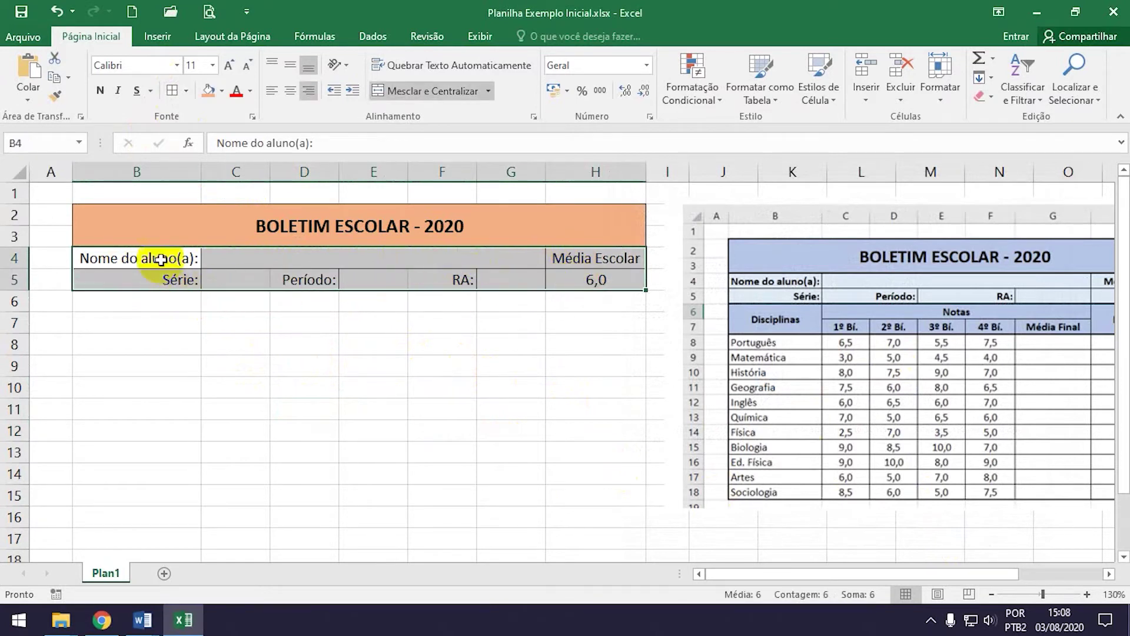
pyautogui.click(222, 92)
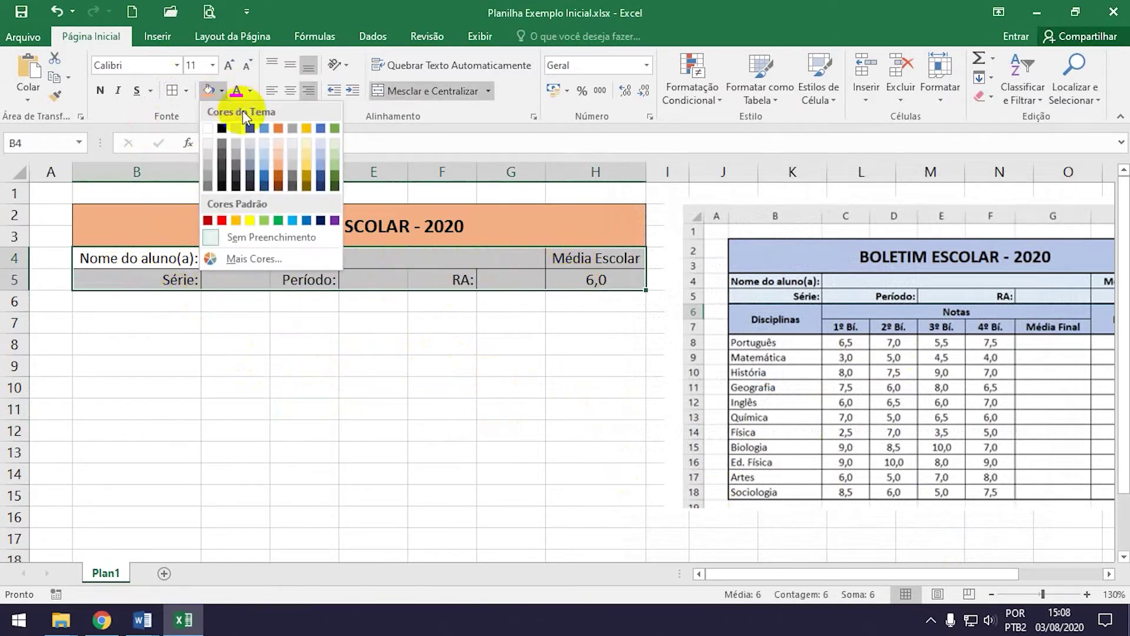
pyautogui.click(277, 144)
pyautogui.click(318, 343)
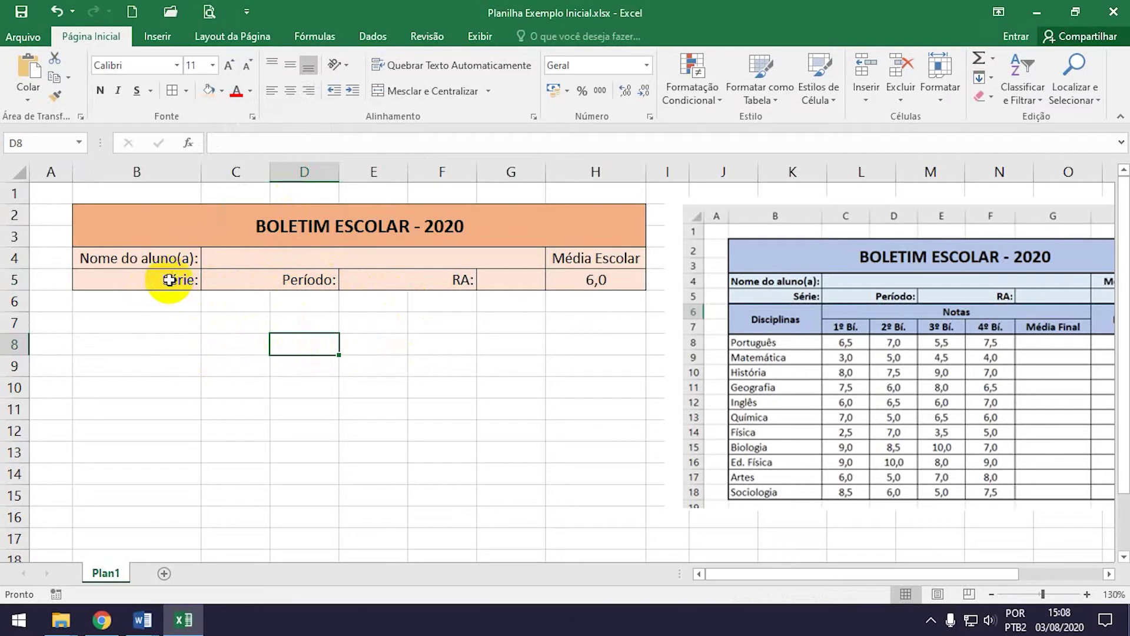
# - Make the B4:H5 text bold at font size 10
pyautogui.moveTo(161, 258); pyautogui.dragTo(589, 281)
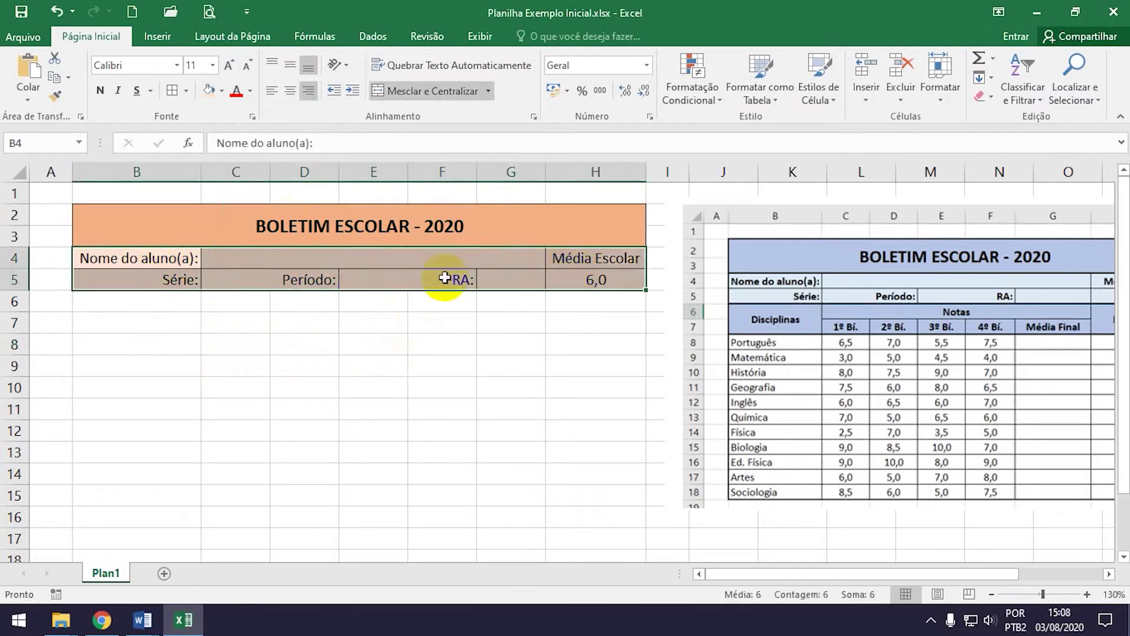
pyautogui.click(100, 90)
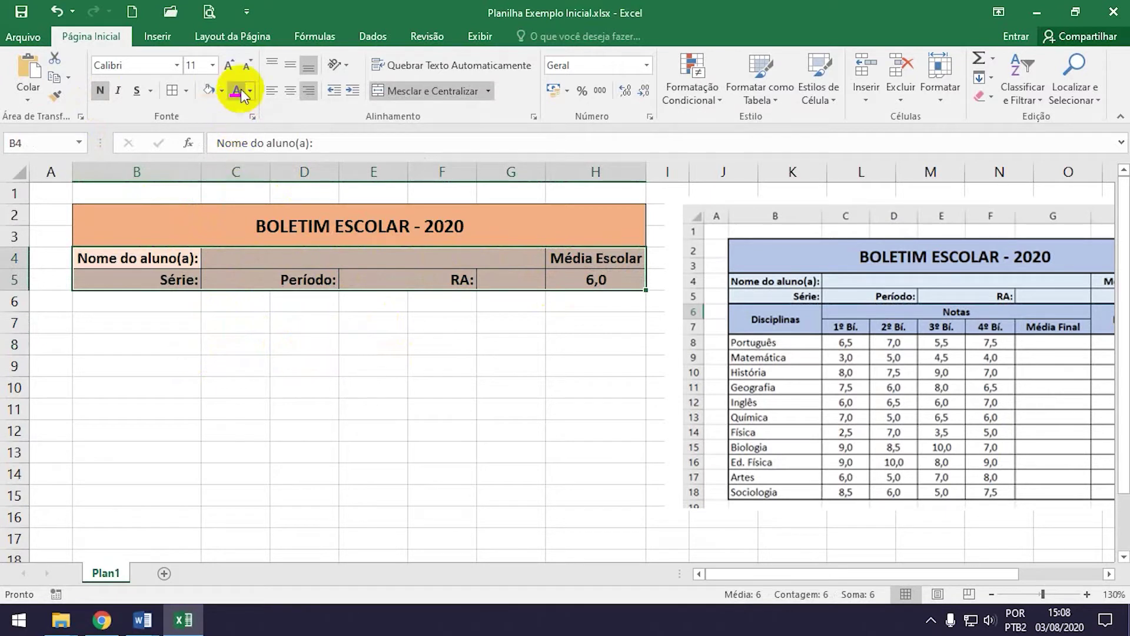
pyautogui.click(249, 64)
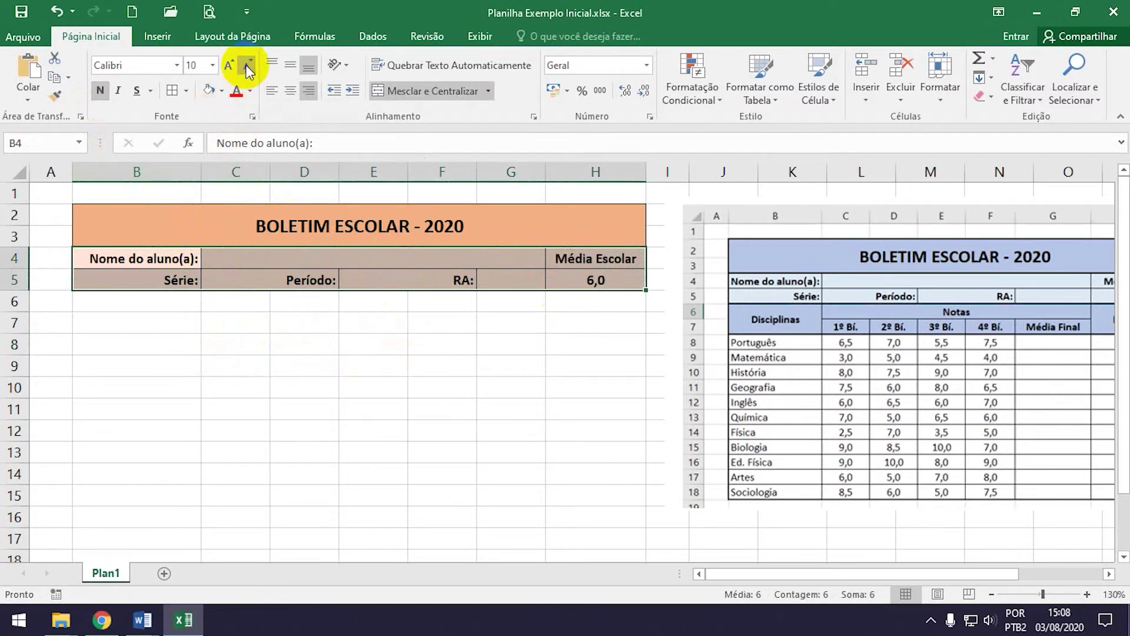
pyautogui.click(294, 361)
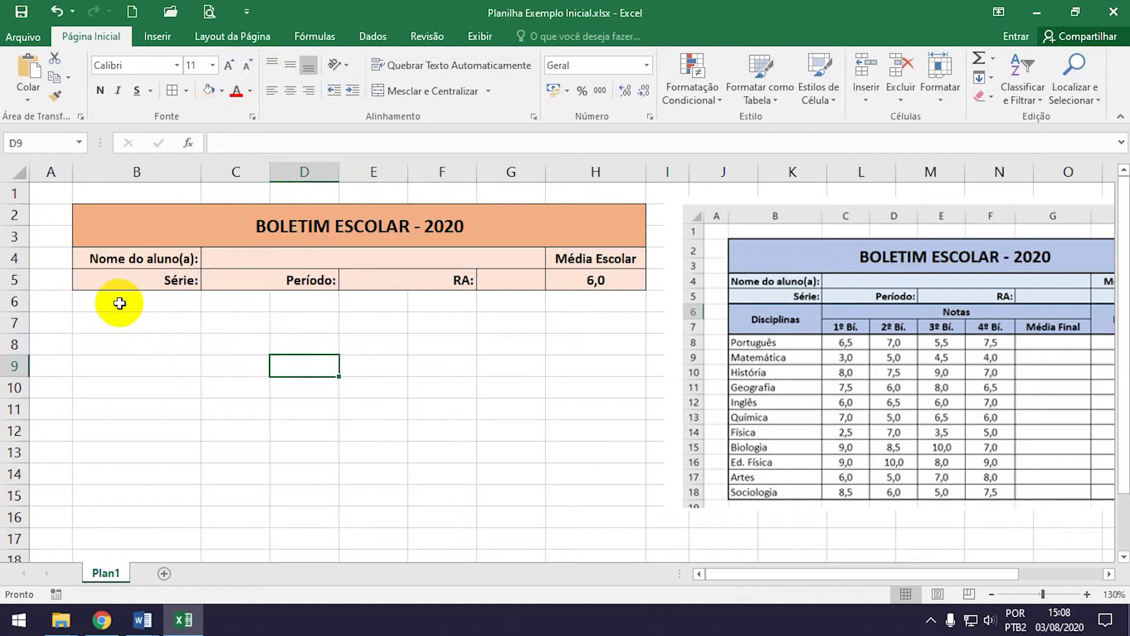
# - Merge B6:B7 with the header 'Disciplinas' and enter 'Notas' in C6
pyautogui.moveTo(120, 303); pyautogui.dragTo(120, 322)
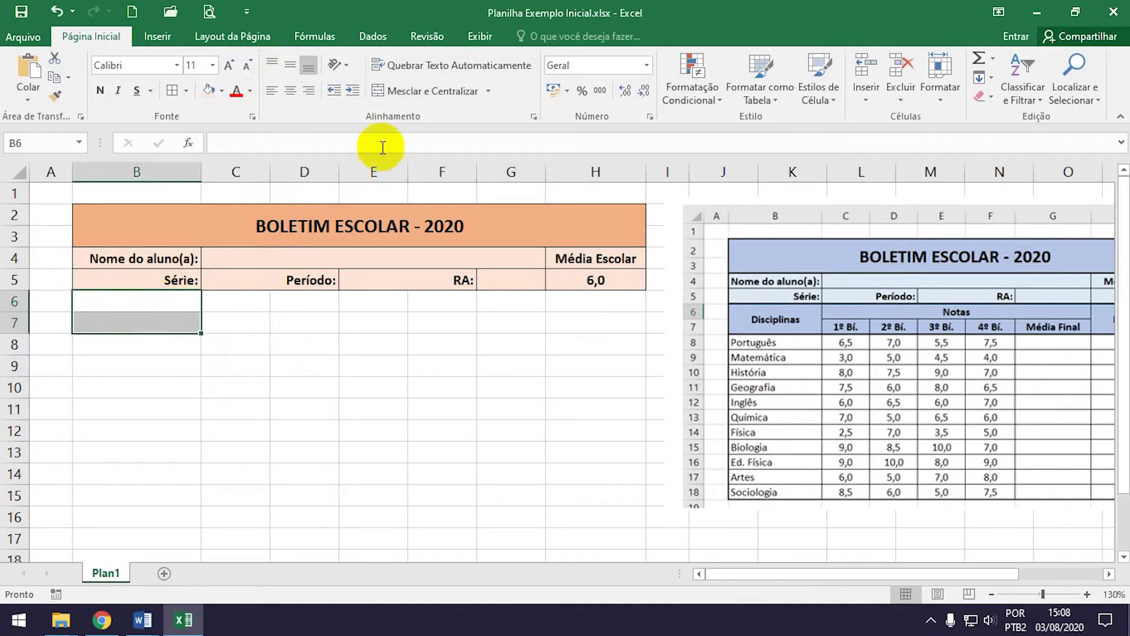
pyautogui.click(407, 92)
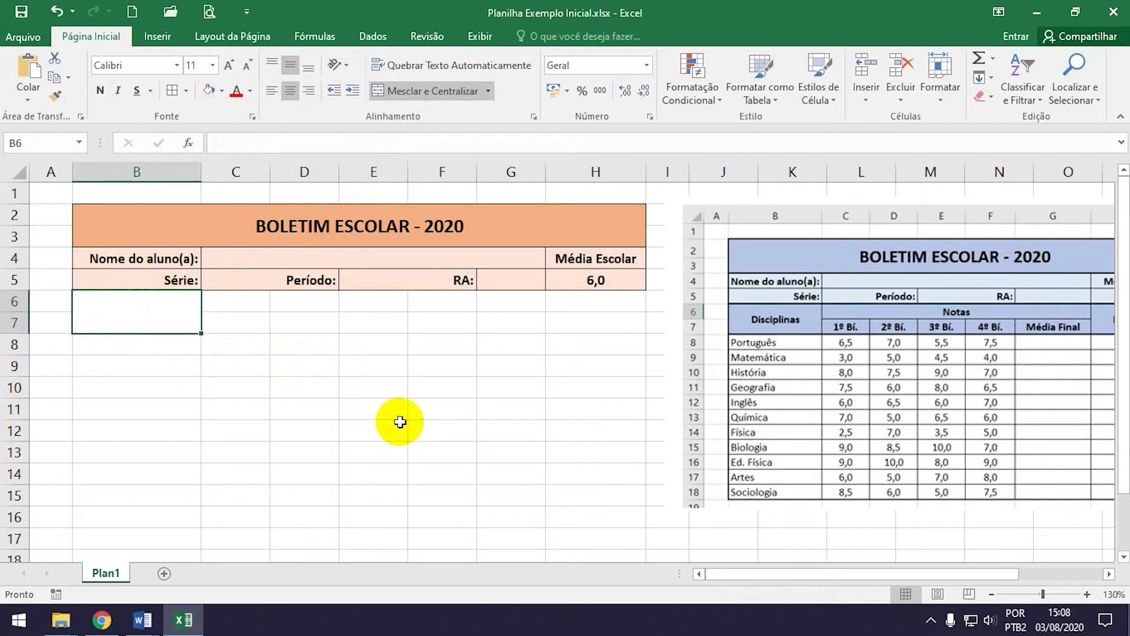
pyautogui.write('Disciplinas')
pyautogui.press('Tab')
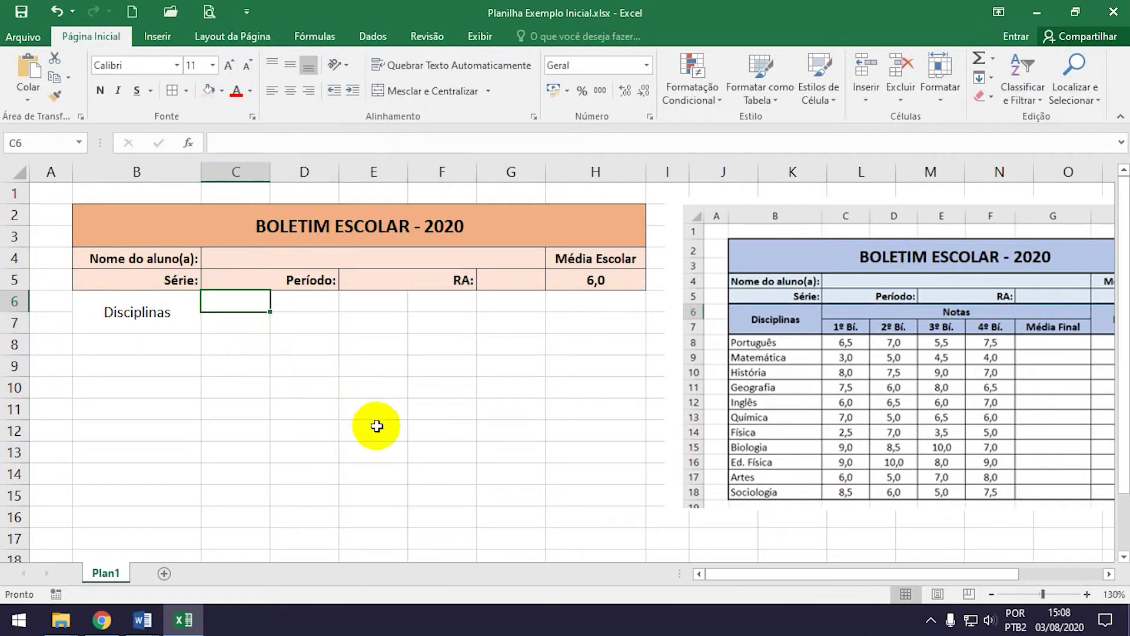
pyautogui.write('Notas')
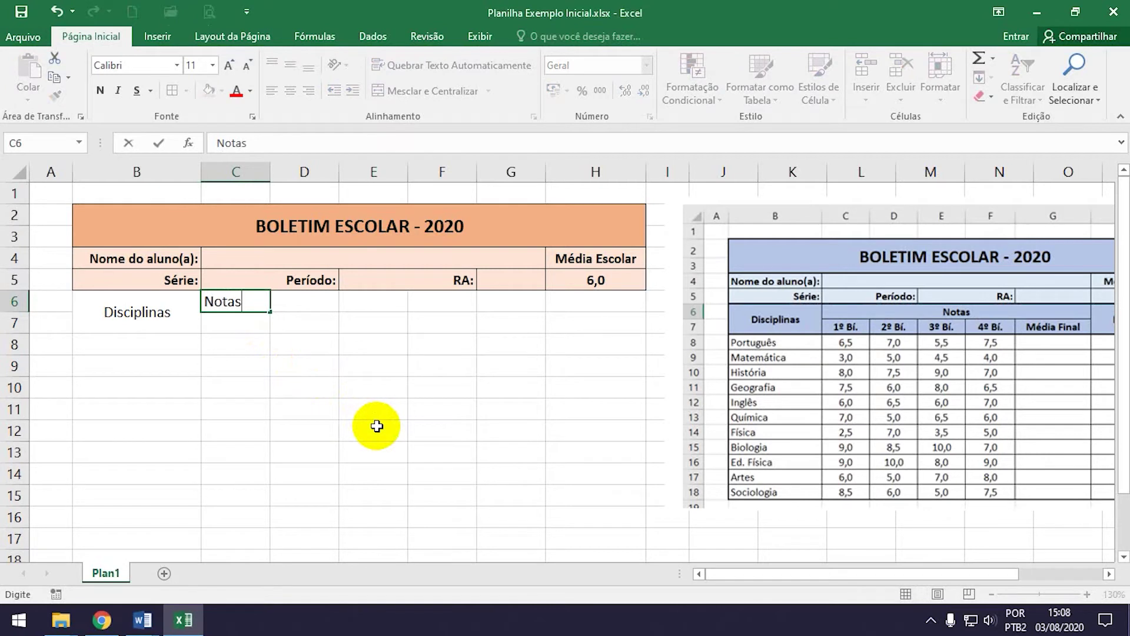
pyautogui.press('Return')
# - Fill the headers 1º Bí. through 4º Bí. across C7:F7 and centre them
pyautogui.write('1º Bí.')
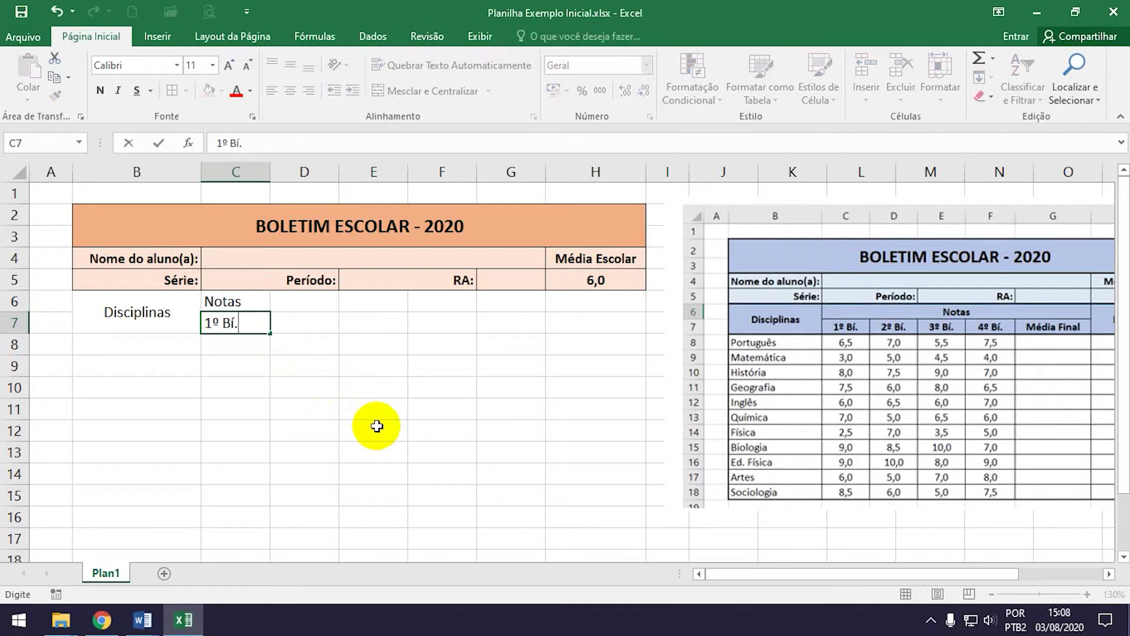
pyautogui.press('Tab')
pyautogui.click(241, 333)
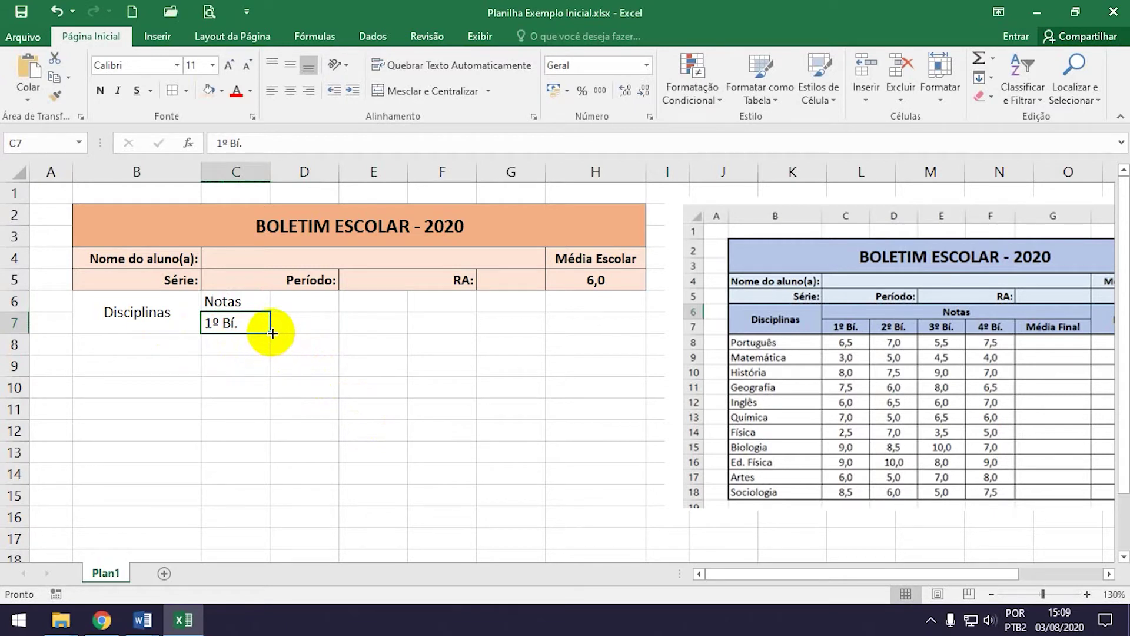
pyautogui.moveTo(271, 334); pyautogui.dragTo(267, 335)
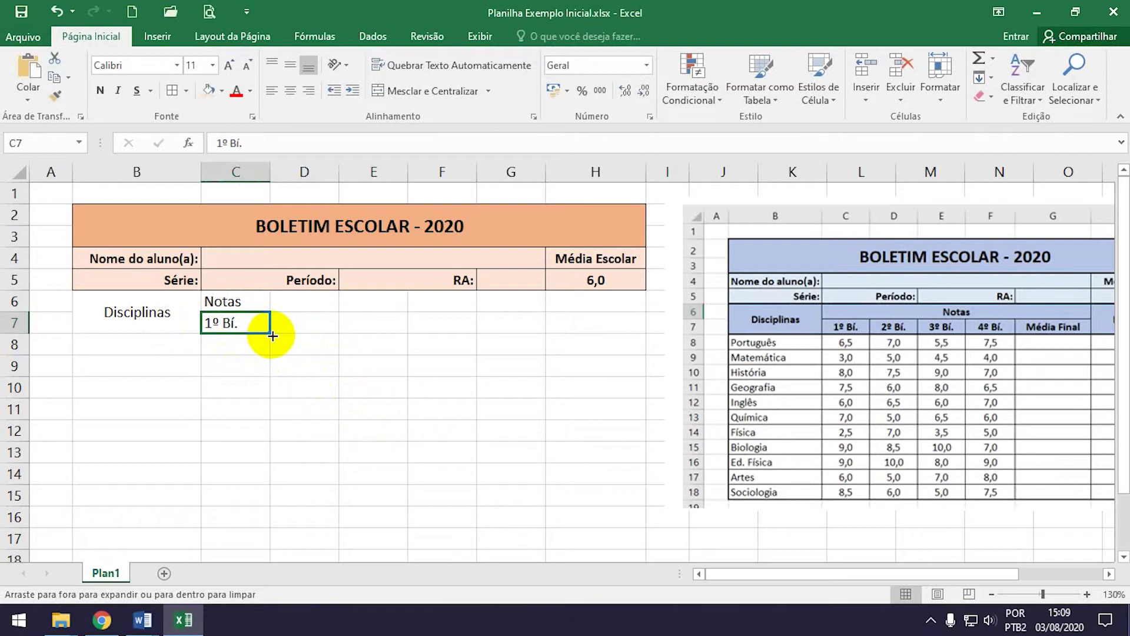
pyautogui.moveTo(266, 335); pyautogui.dragTo(449, 328)
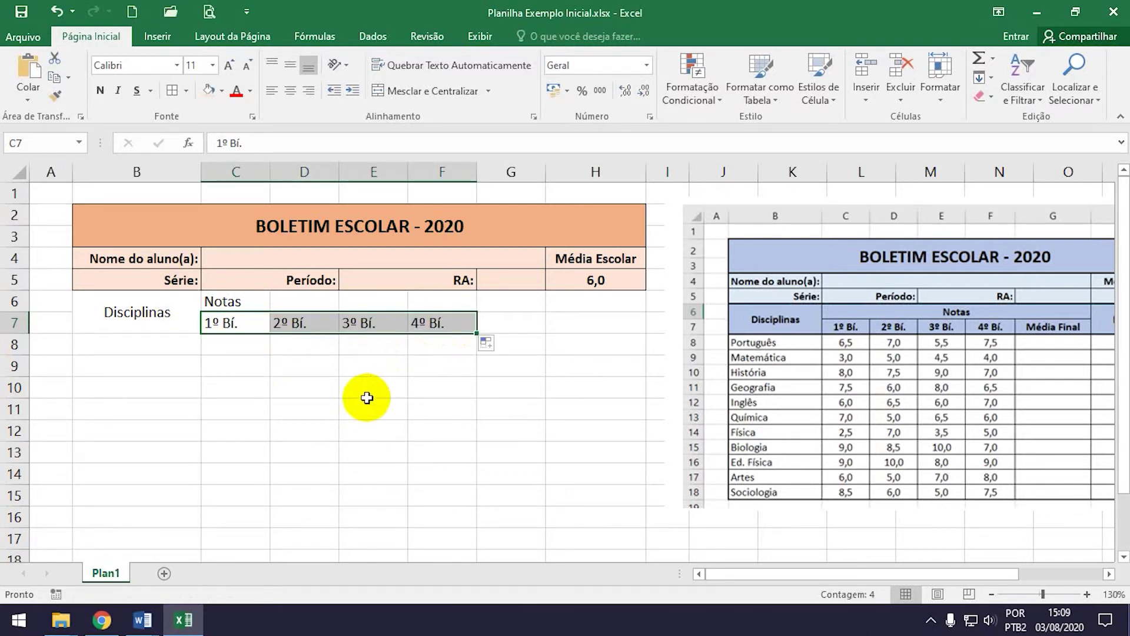
pyautogui.click(289, 91)
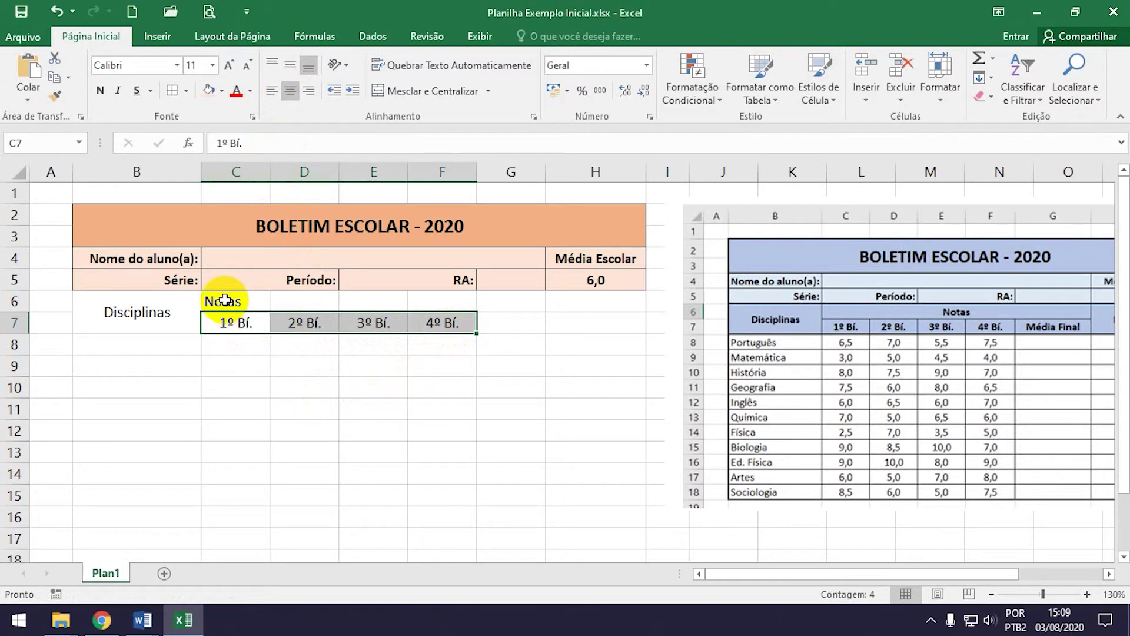
pyautogui.click(498, 323)
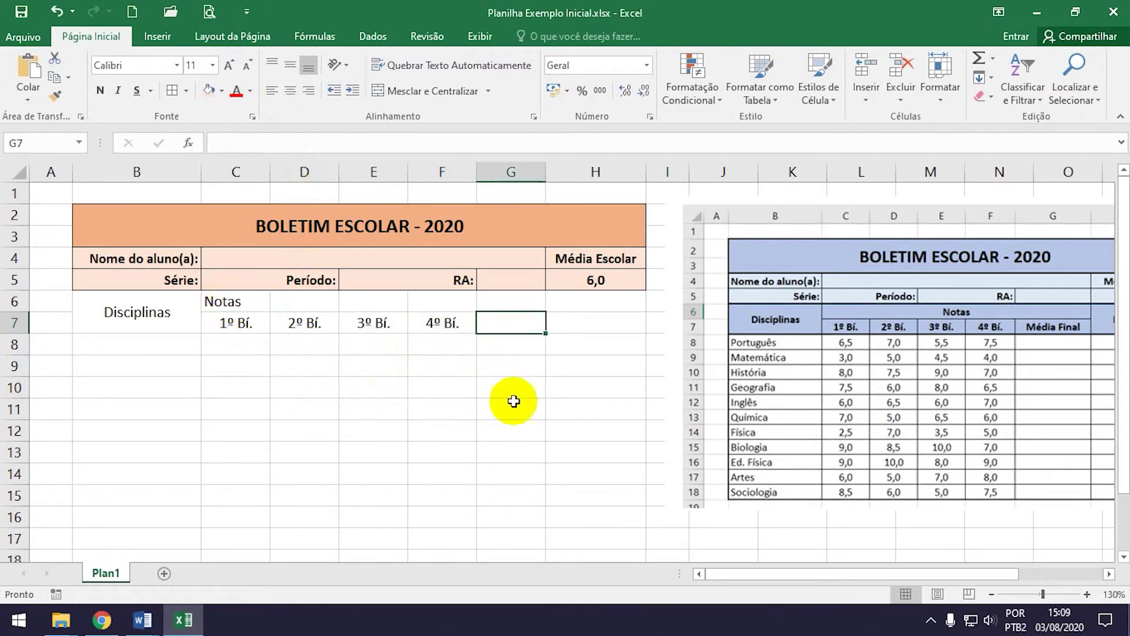
# - Enter 'Média Final' in G7 and autofit column G
pyautogui.write('Média Final')
pyautogui.press('Return')
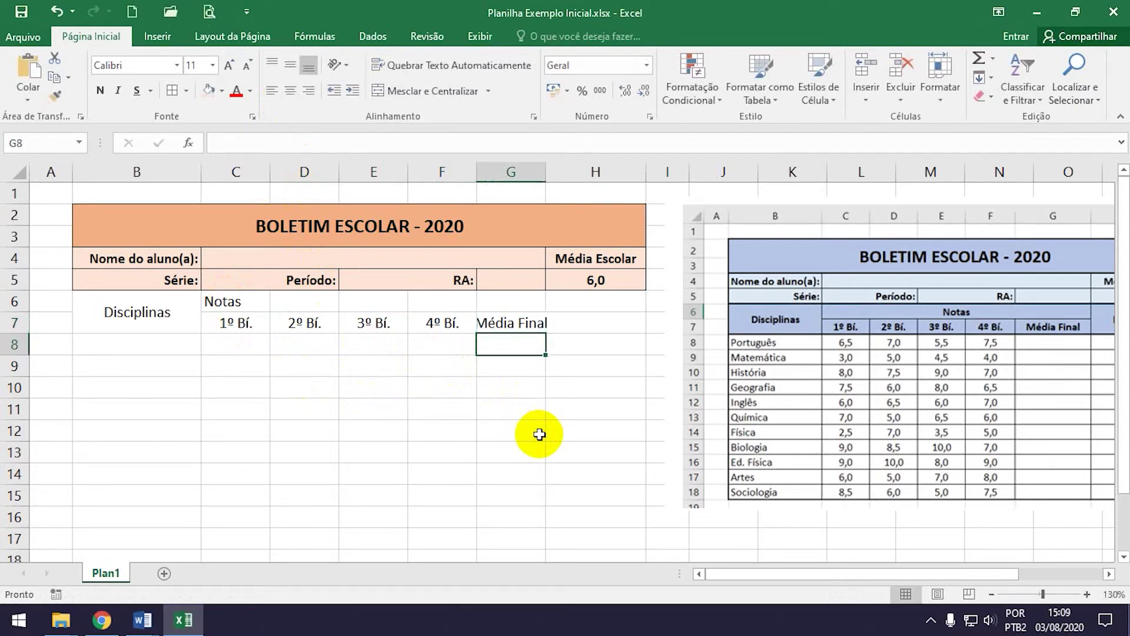
pyautogui.doubleClick(546, 172)
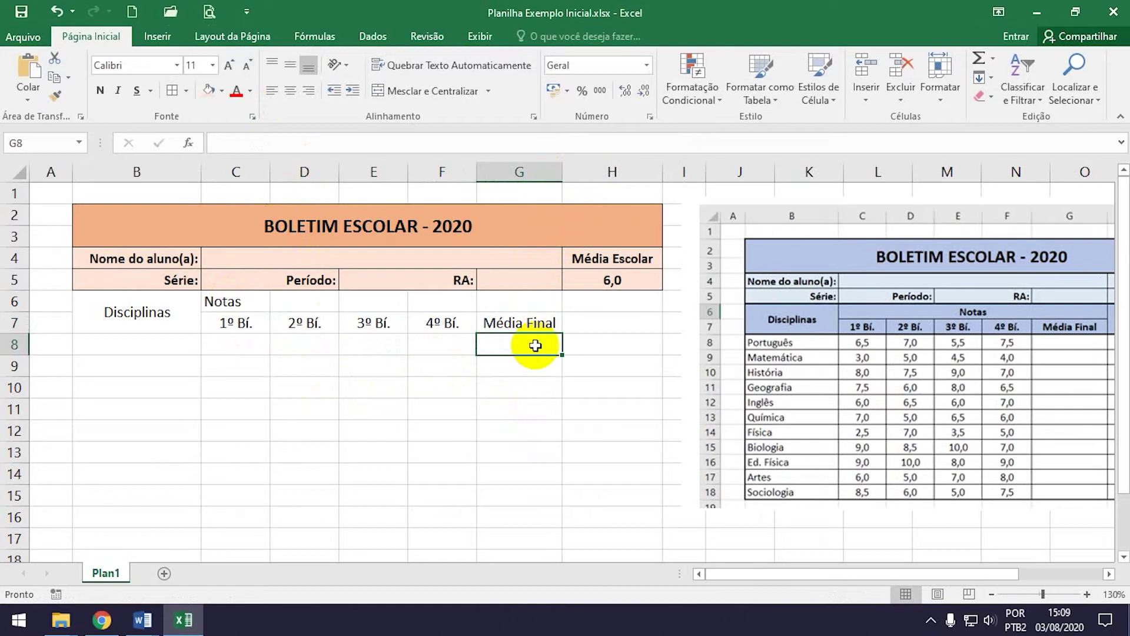
pyautogui.click(515, 323)
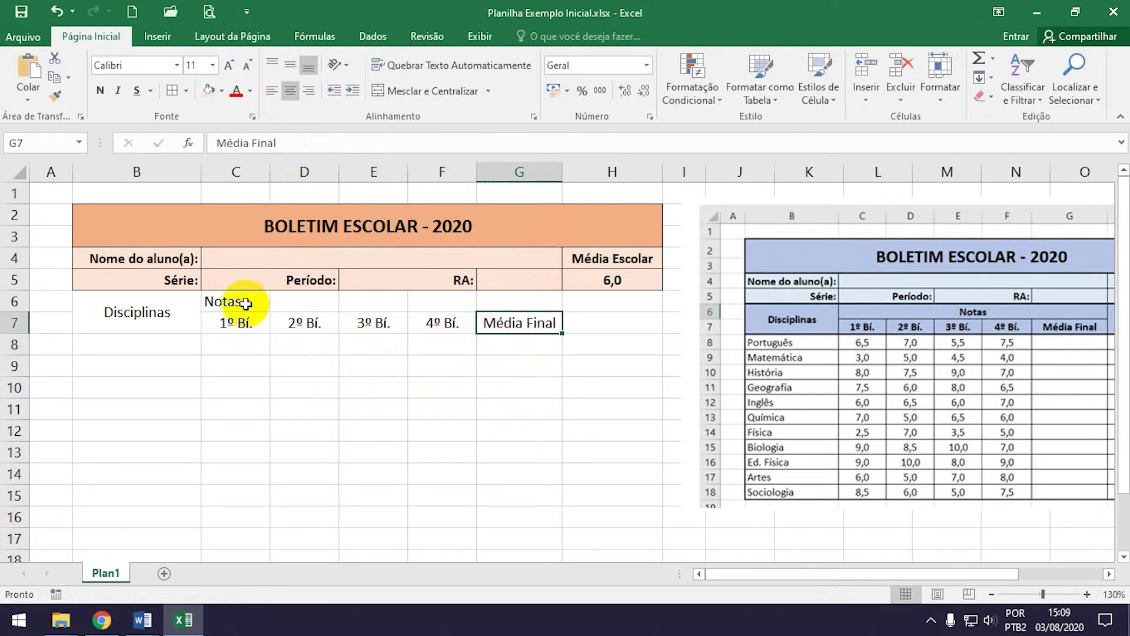
# - Merge and centre Notas across C6:G6 and apply All Borders to B6:G7
pyautogui.moveTo(242, 302); pyautogui.dragTo(512, 300)
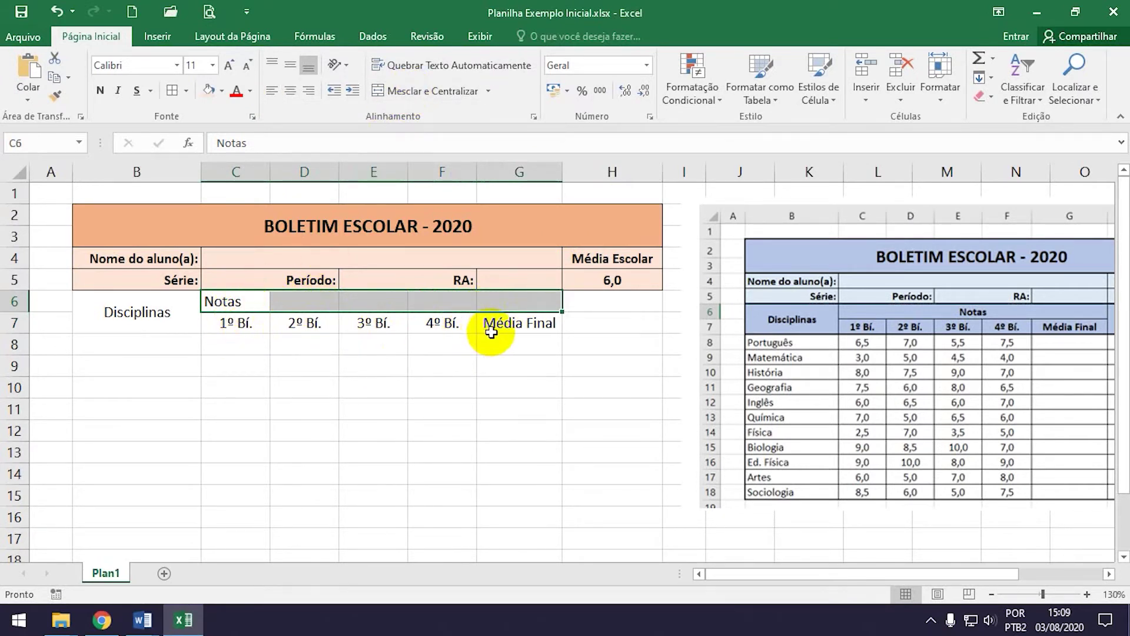
pyautogui.click(418, 94)
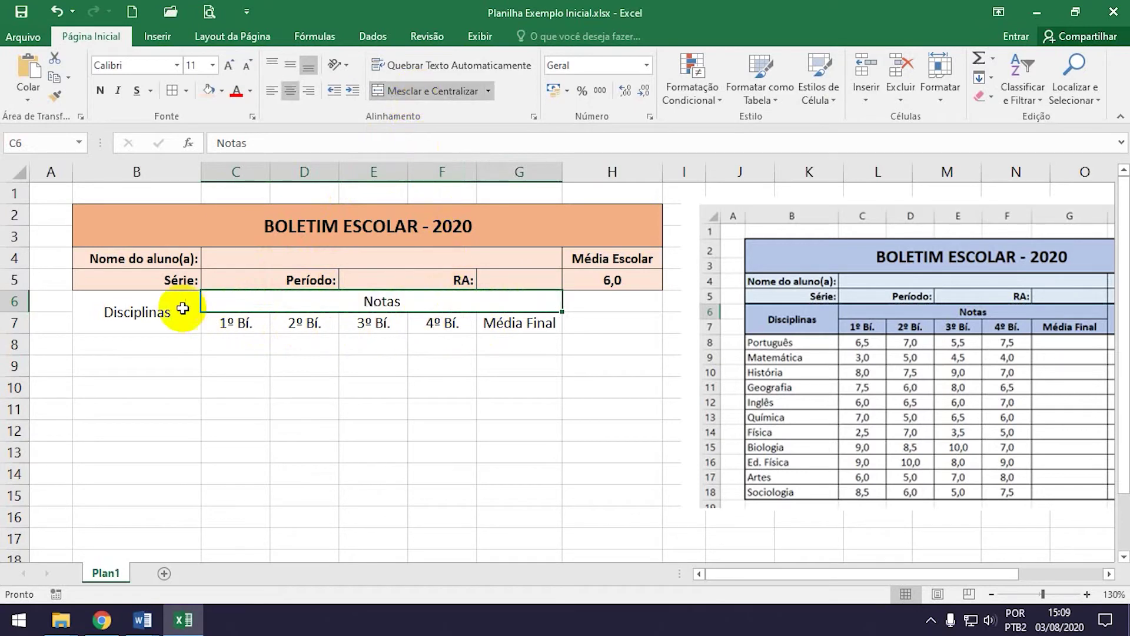
pyautogui.moveTo(164, 301); pyautogui.dragTo(422, 312)
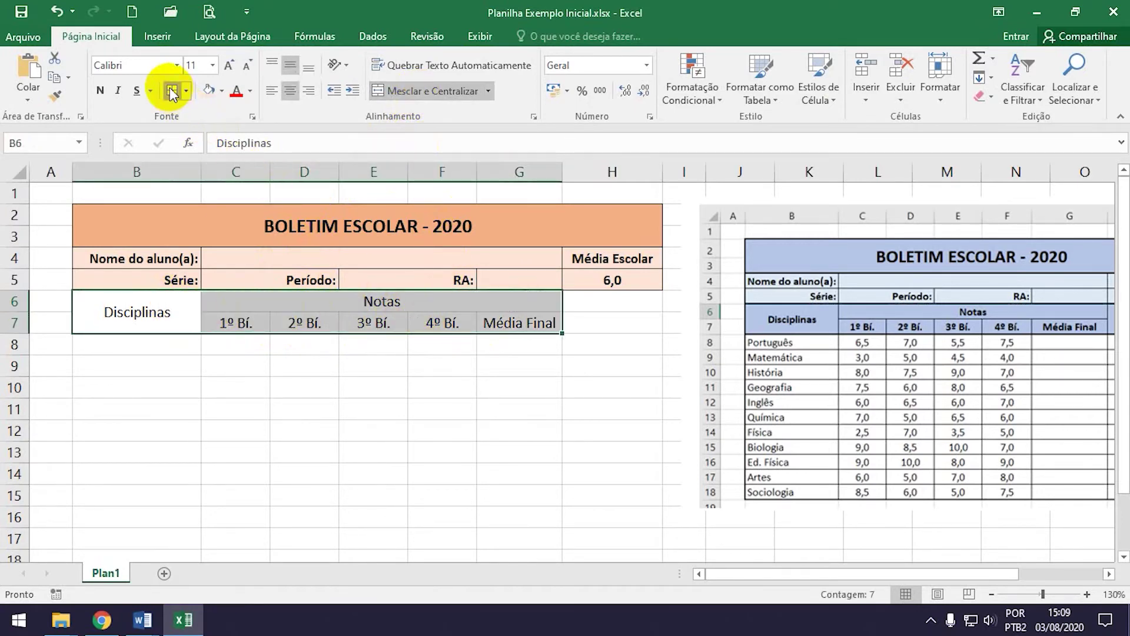
pyautogui.hotkey('ctrl', '1')
pyautogui.click(1030, 537)
pyautogui.click(186, 90)
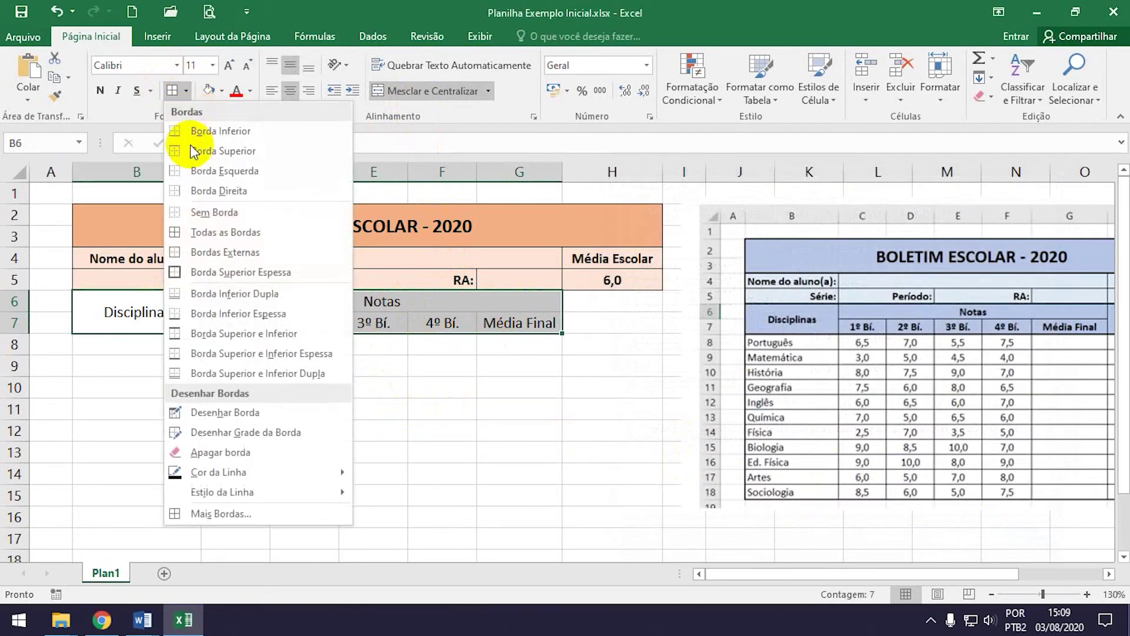
pyautogui.click(224, 232)
pyautogui.click(389, 430)
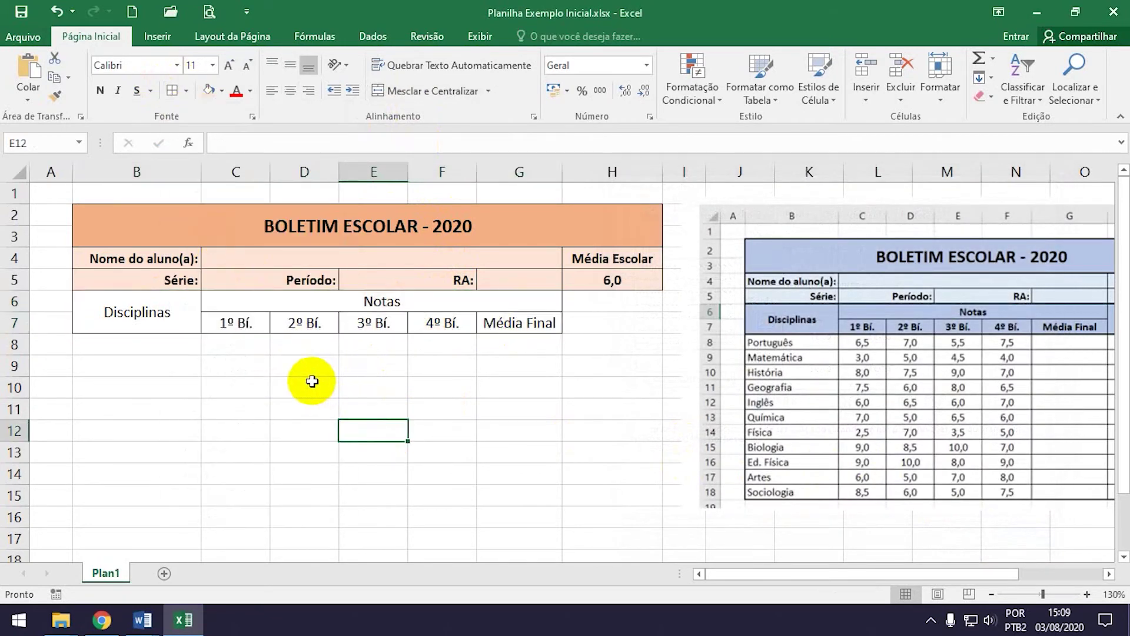
# - Make the header text bold and one font size smaller
pyautogui.click(342, 302)
pyautogui.moveTo(178, 309); pyautogui.dragTo(235, 317)
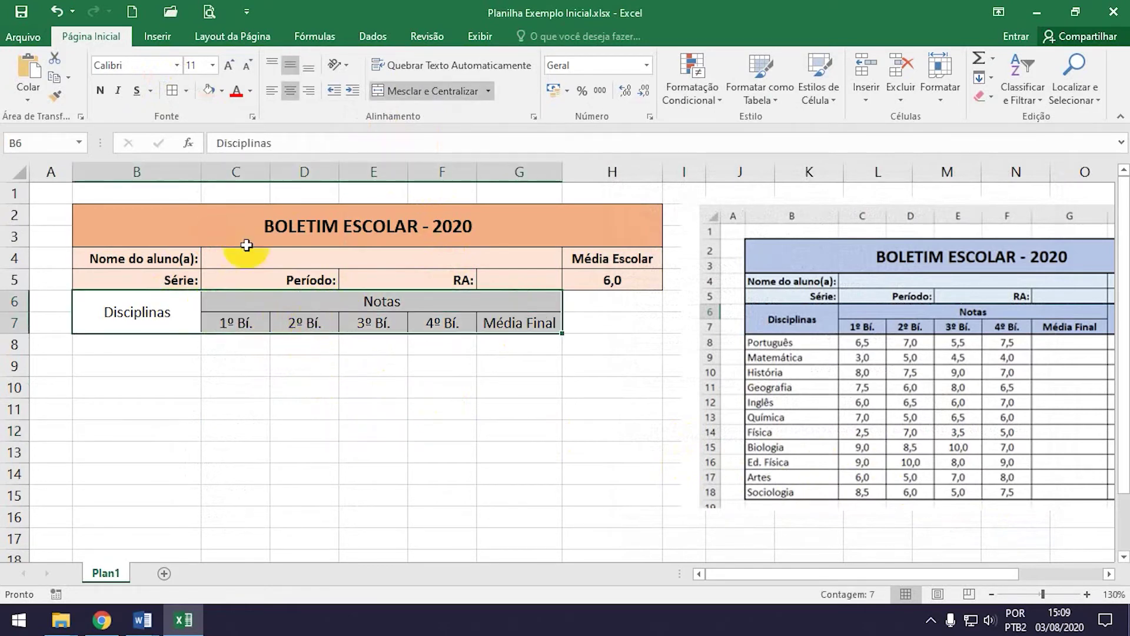
pyautogui.click(99, 90)
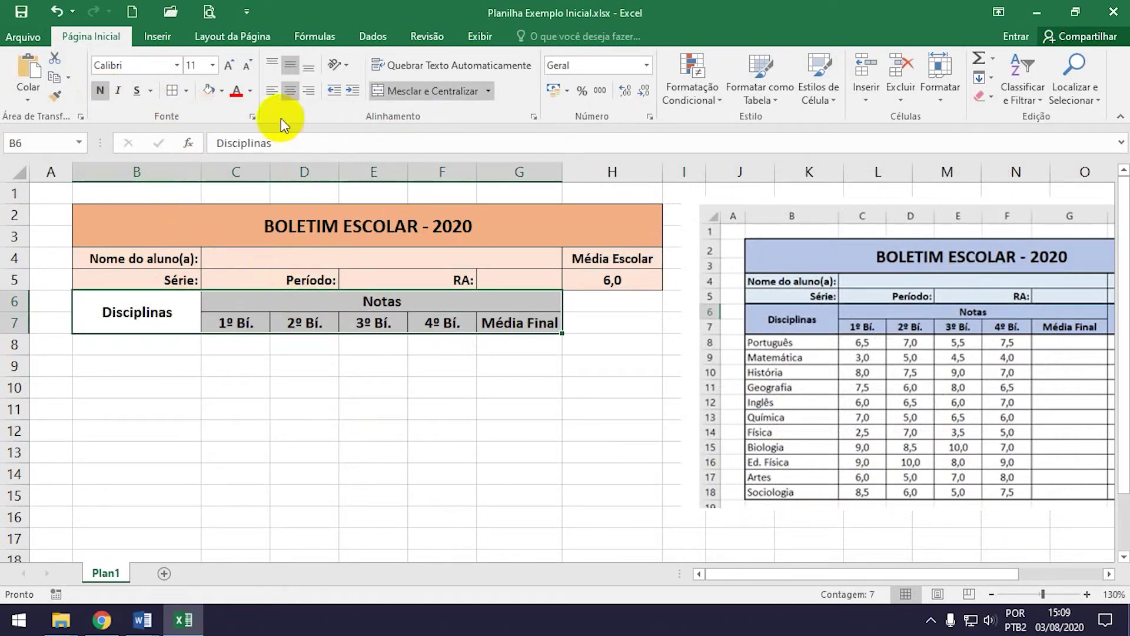
pyautogui.click(246, 65)
pyautogui.click(441, 408)
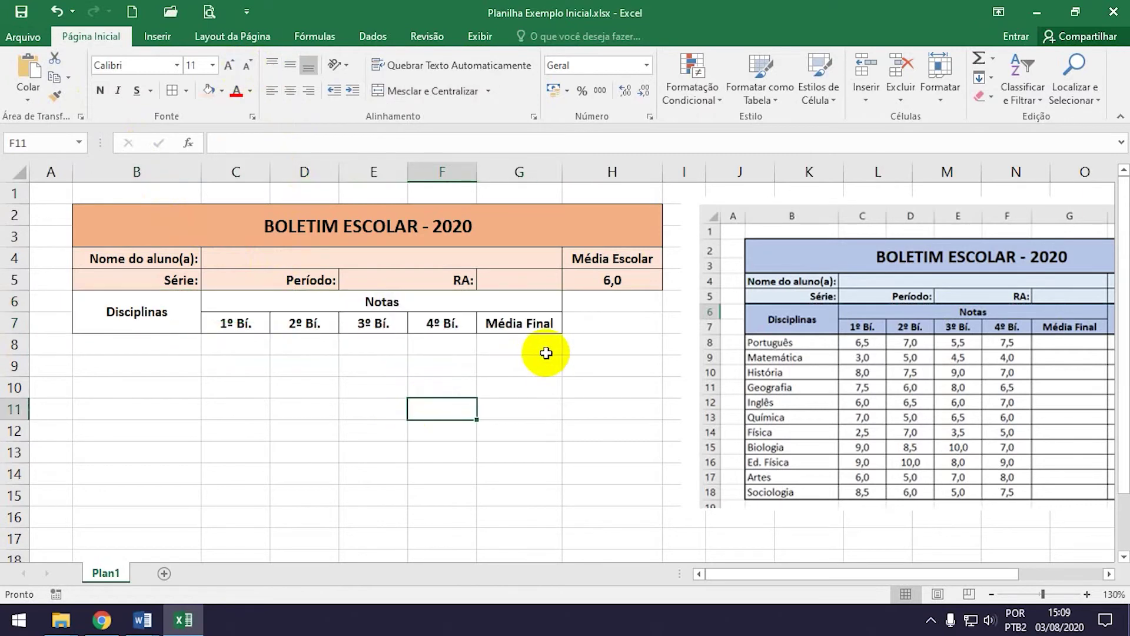
# - Merge H6:H7 as 'Resultado', bold and one font size smaller
pyautogui.click(1109, 574)
pyautogui.click(1108, 574)
pyautogui.moveTo(434, 302); pyautogui.dragTo(434, 323)
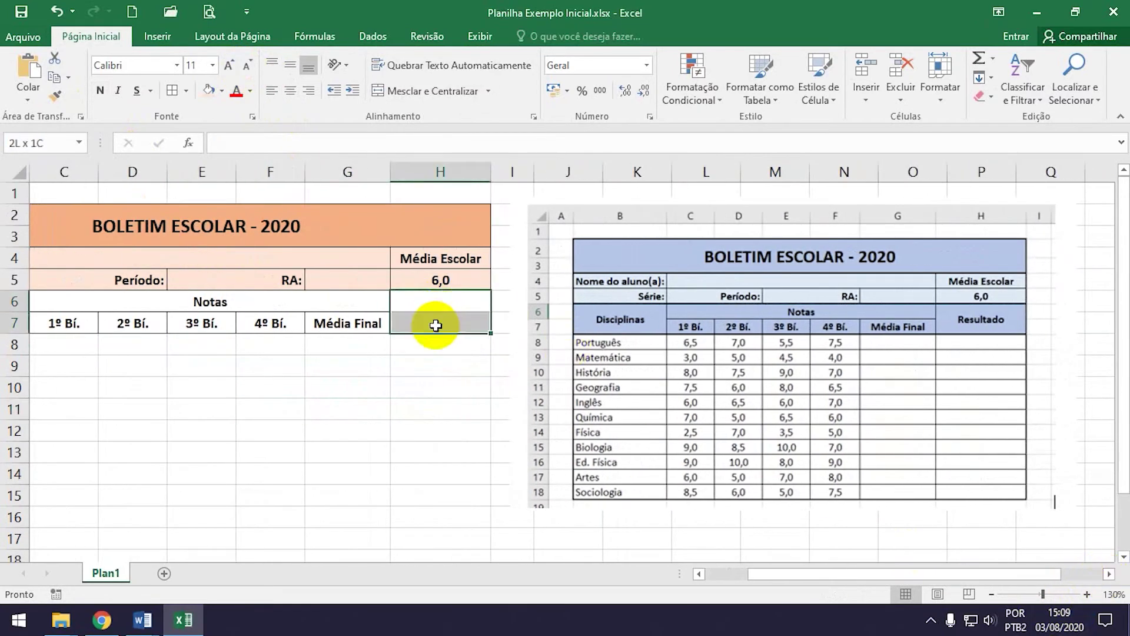
pyautogui.click(393, 93)
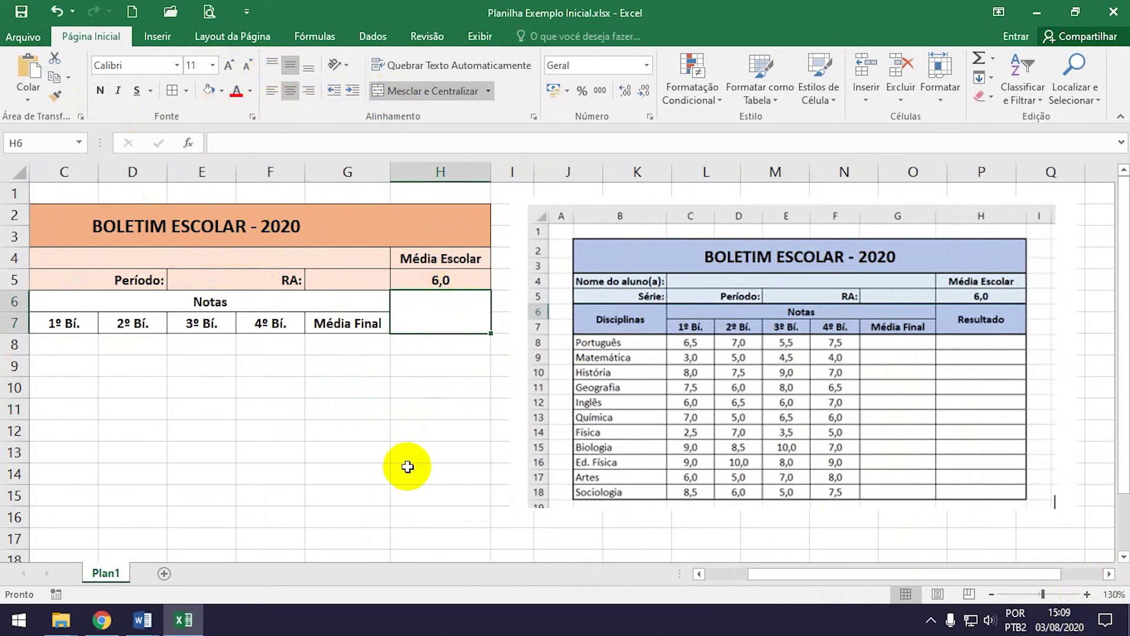
pyautogui.write('Resultado')
pyautogui.press('Return')
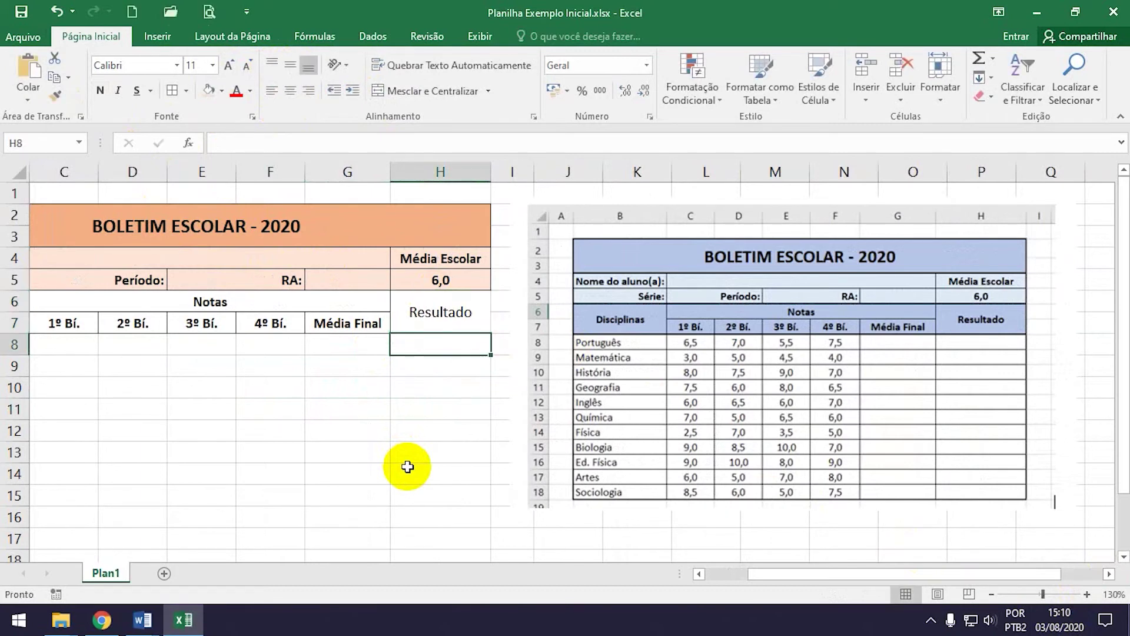
pyautogui.click(412, 310)
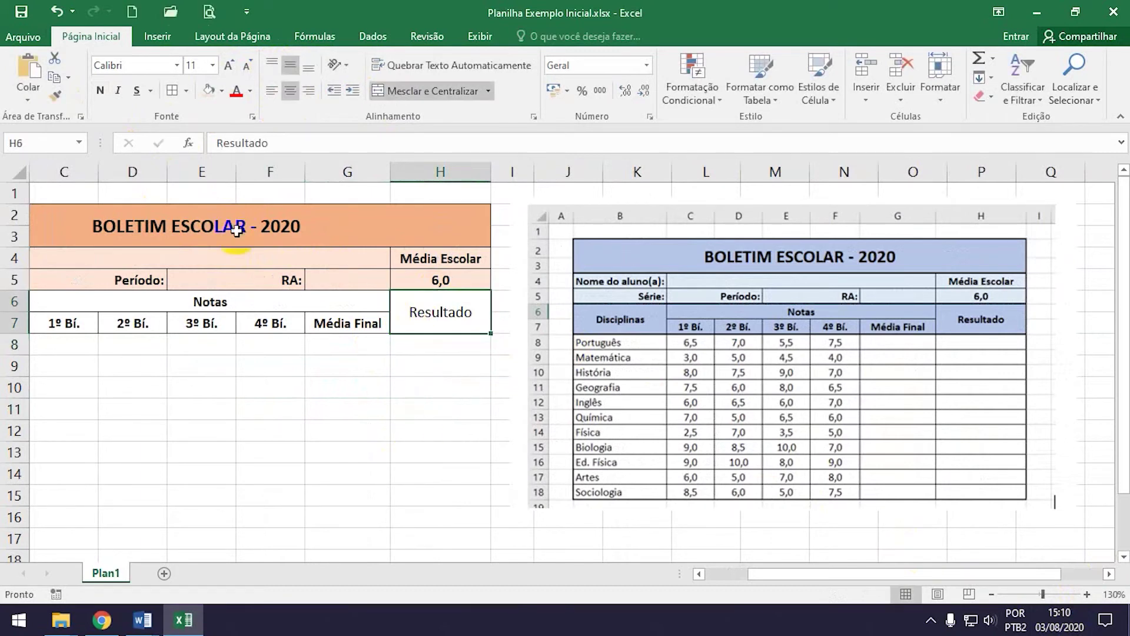
pyautogui.click(100, 90)
pyautogui.click(246, 64)
pyautogui.click(346, 406)
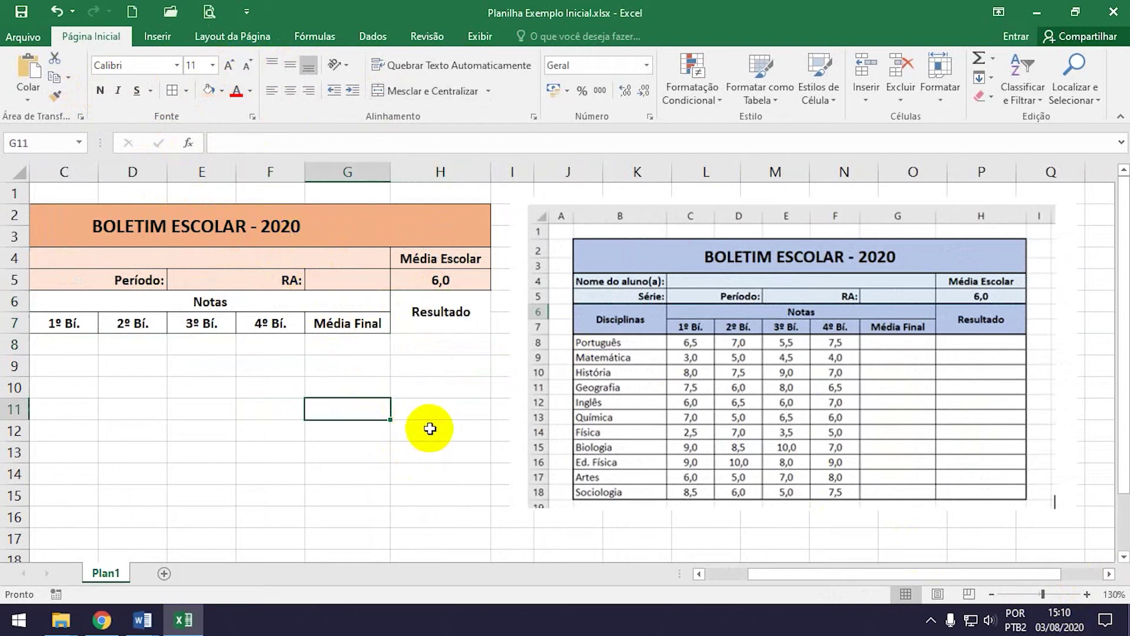
# - Fill the header block B6:H7 with orange
pyautogui.click(421, 321)
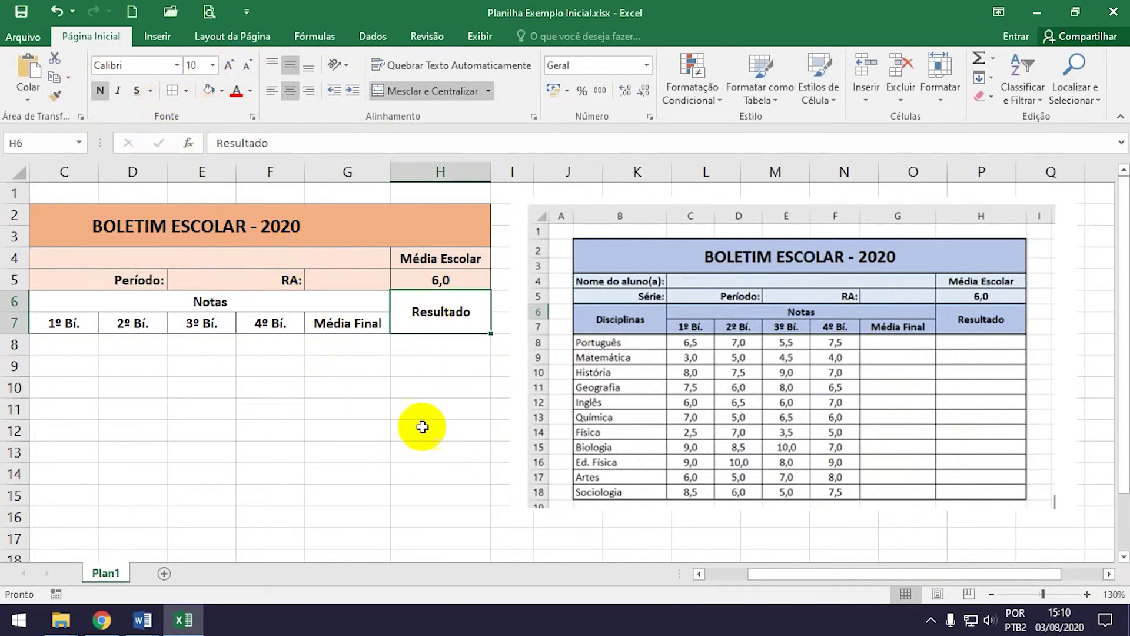
pyautogui.moveTo(454, 310)
pyautogui.mouseDown()
pyautogui.moveTo(2, 305)
pyautogui.moveTo(113, 308)
pyautogui.mouseUp()
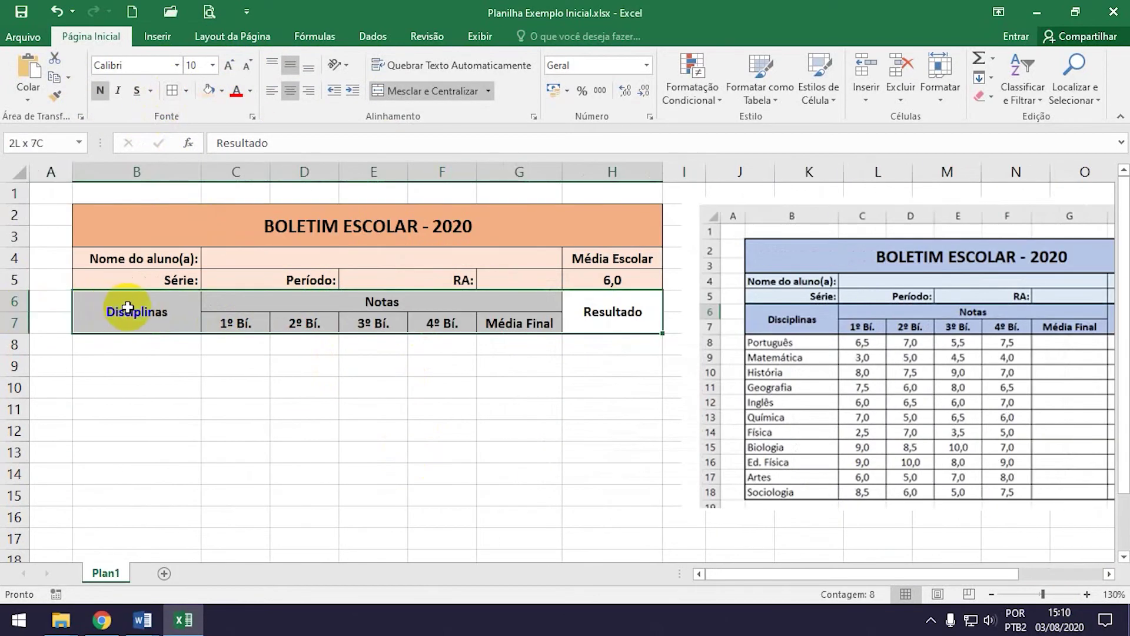
pyautogui.click(221, 91)
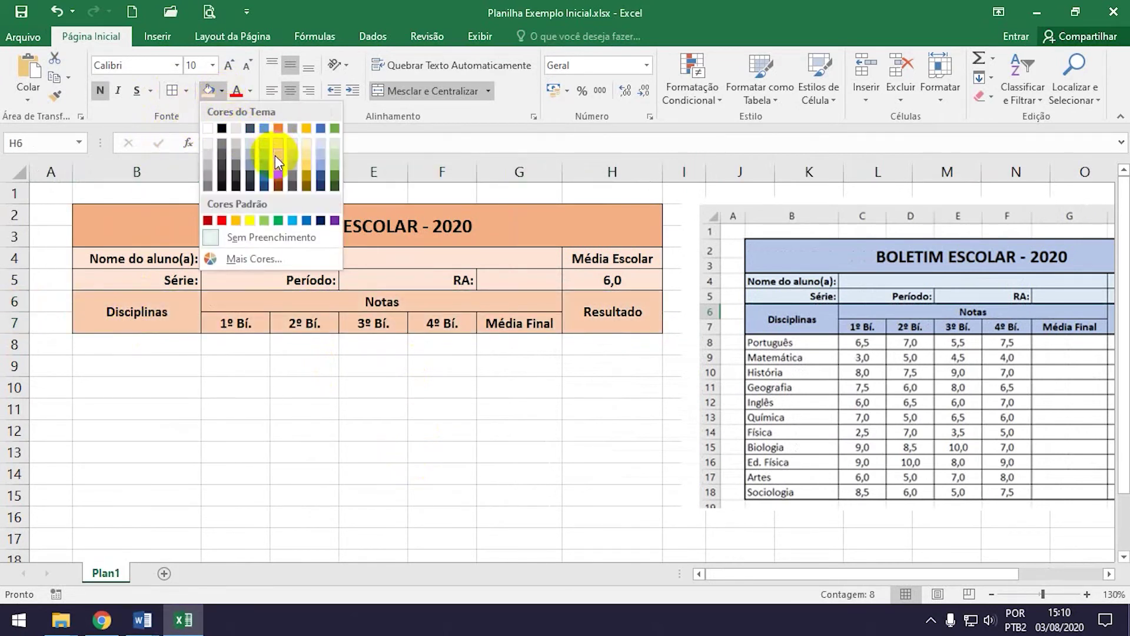
pyautogui.click(278, 175)
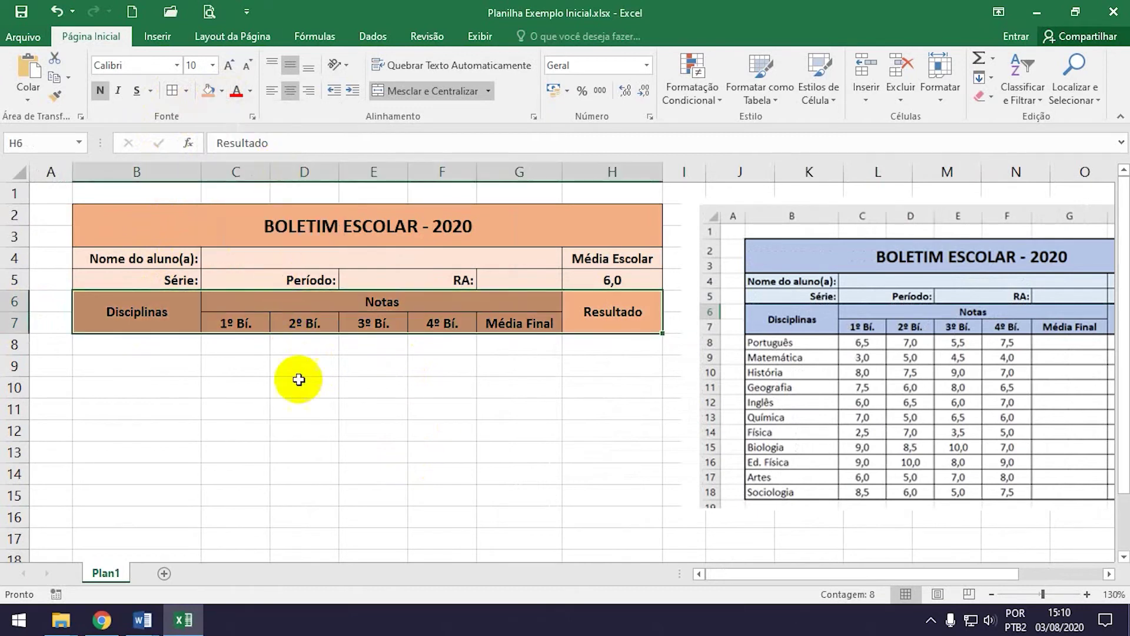
pyautogui.click(330, 411)
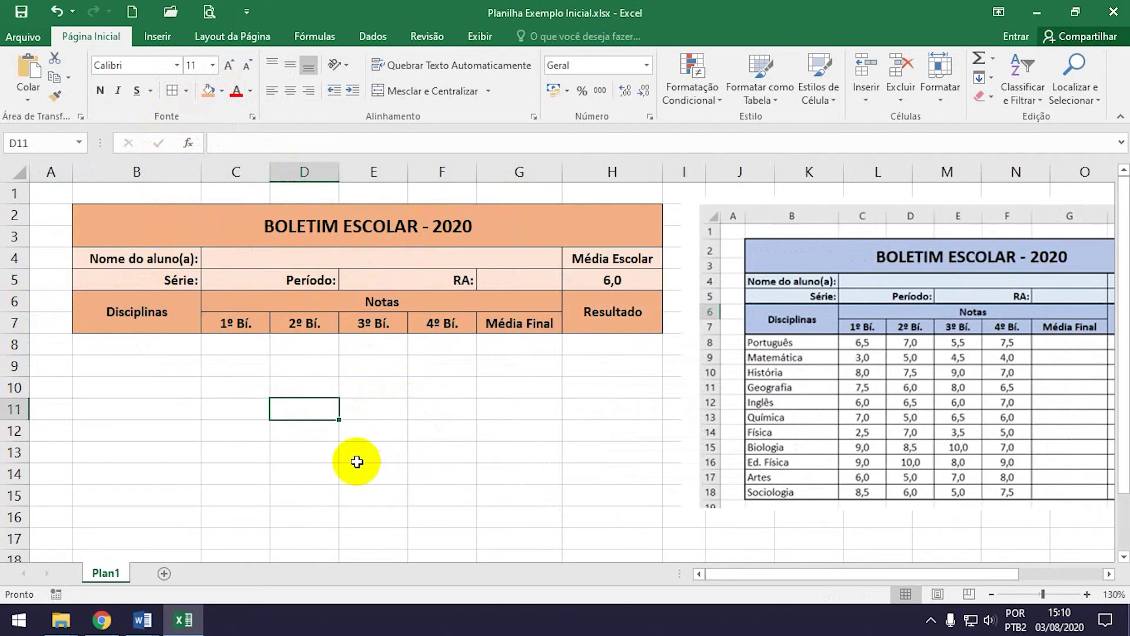
pyautogui.click(165, 344)
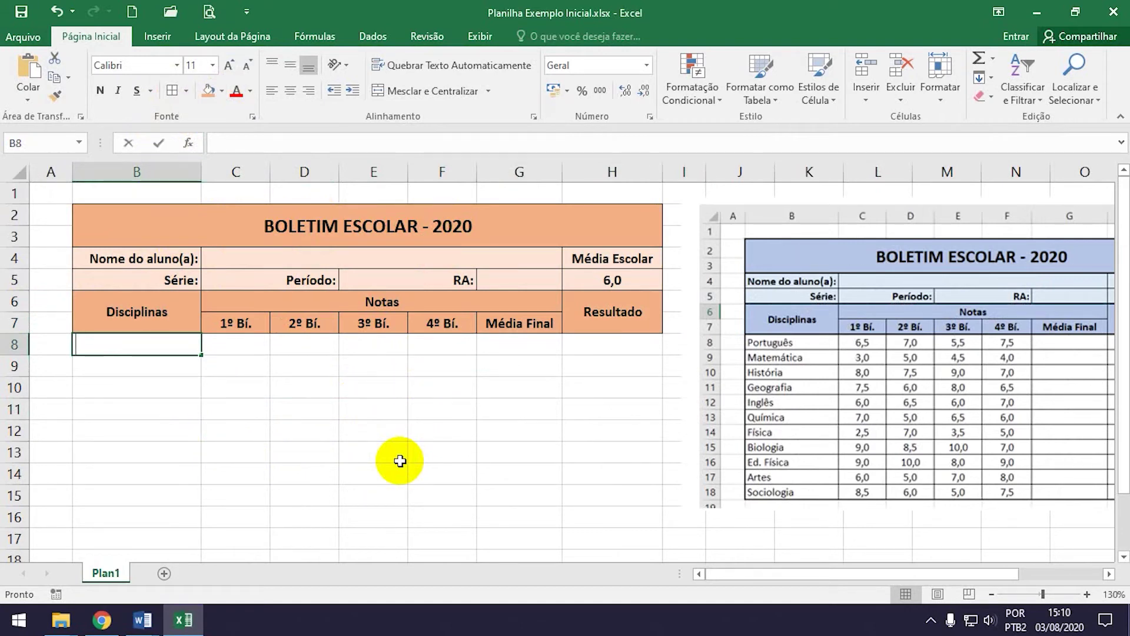
# - Enter Português, Matemática, História, Geografia and Inglês in B8:B12
pyautogui.write('Portug')
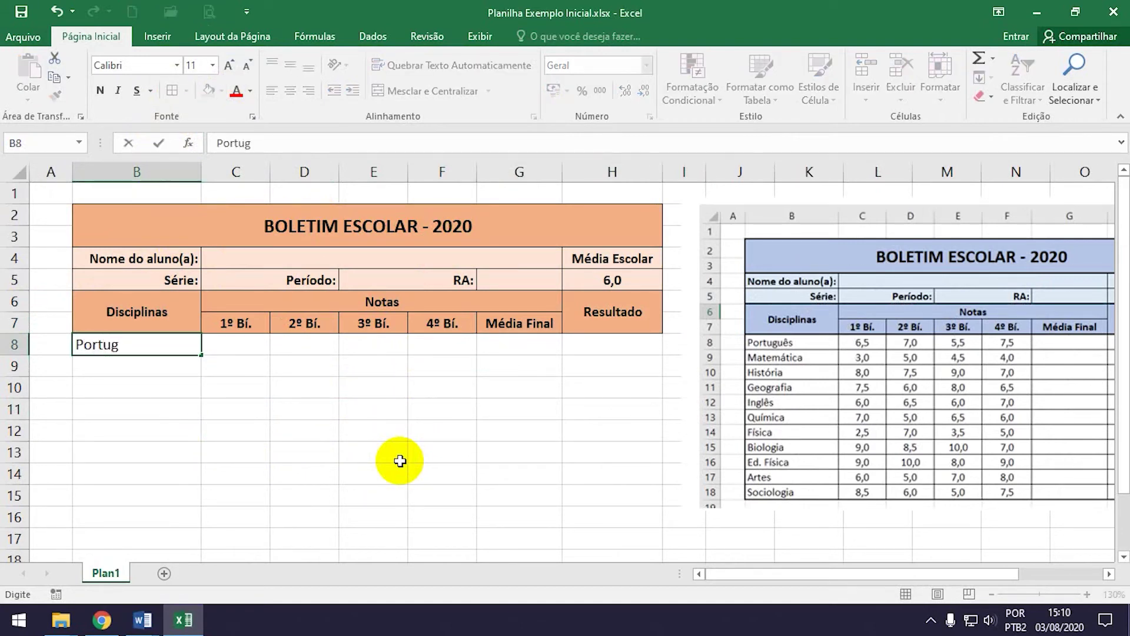
pyautogui.write('ûe')
pyautogui.press('BackSpace')
pyautogui.press('BackSpace')
pyautogui.press('BackSpace')
pyautogui.write('ês')
pyautogui.press('Return')
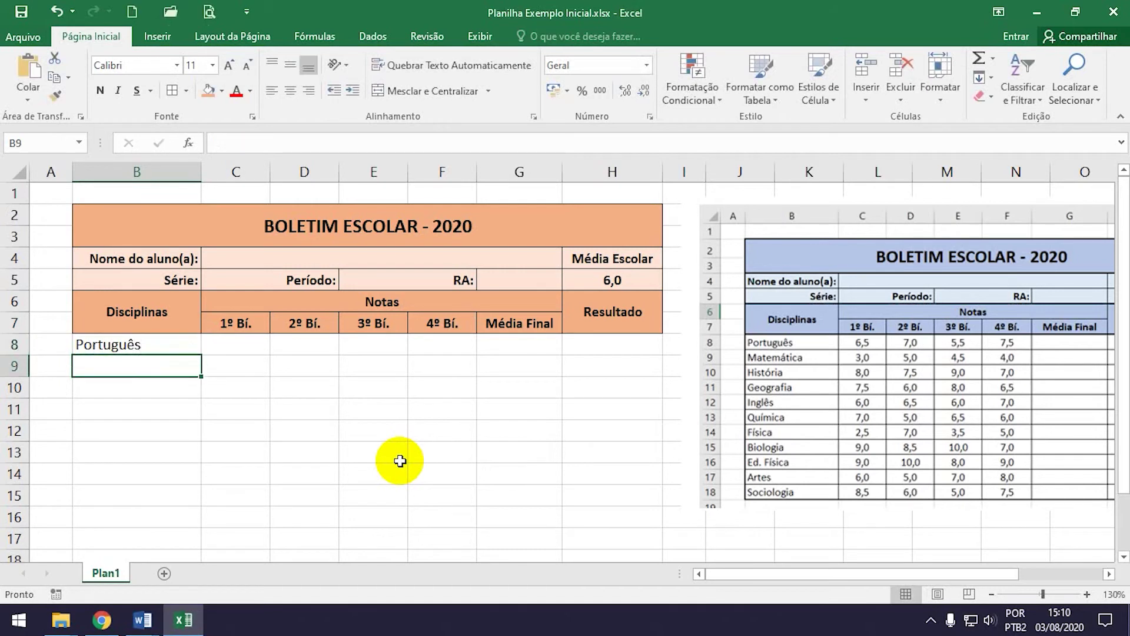
pyautogui.write('Matem')
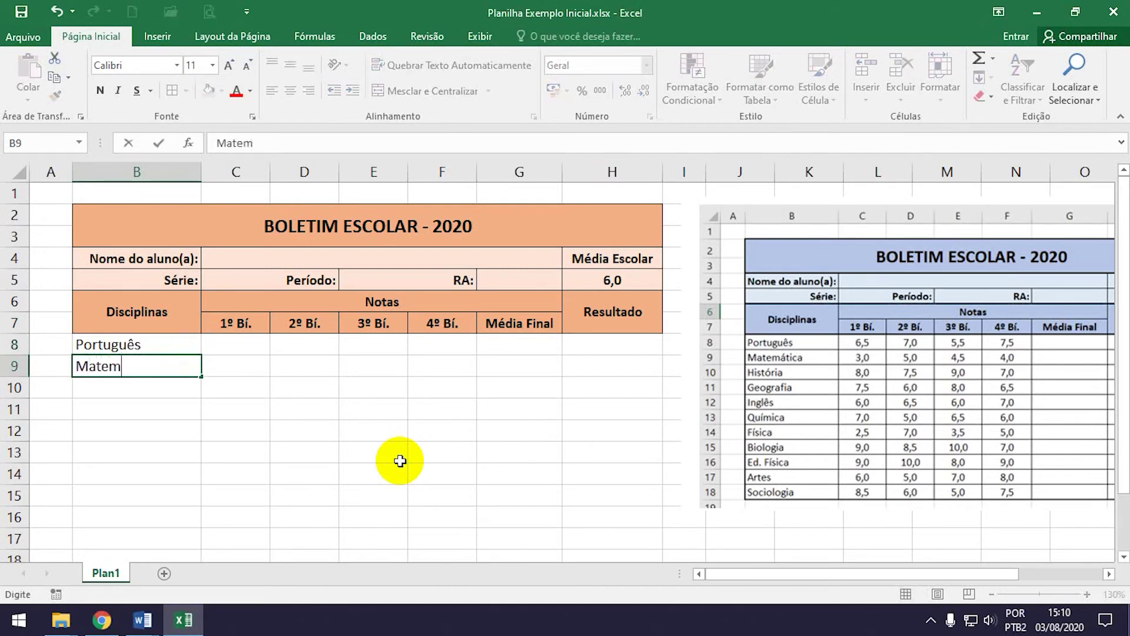
pyautogui.write('ática')
pyautogui.press('Return')
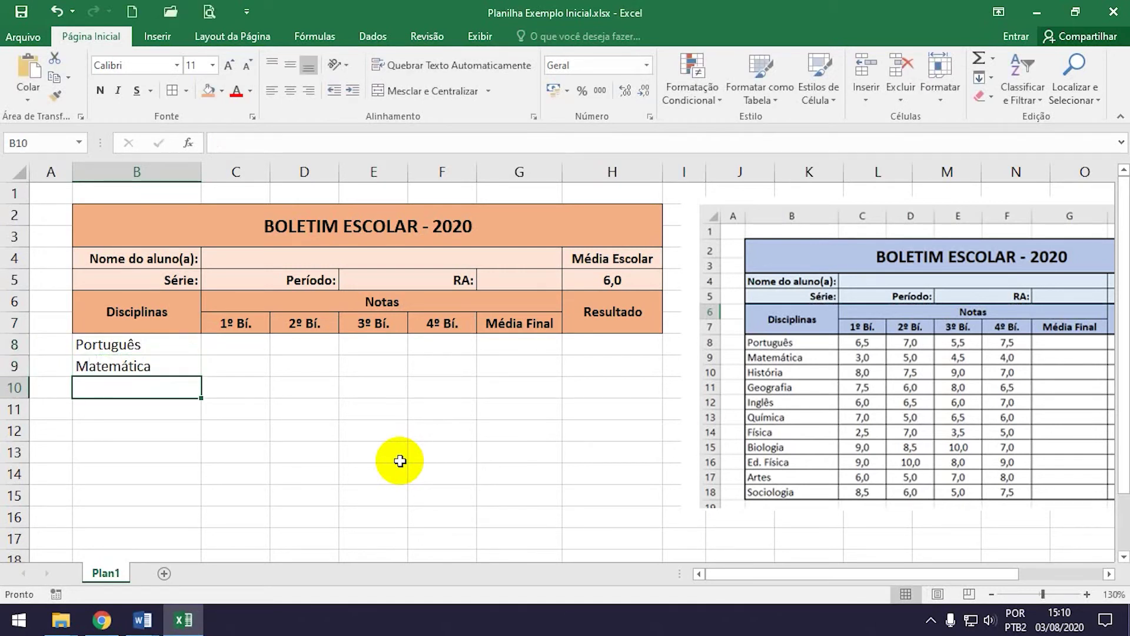
pyautogui.write('His')
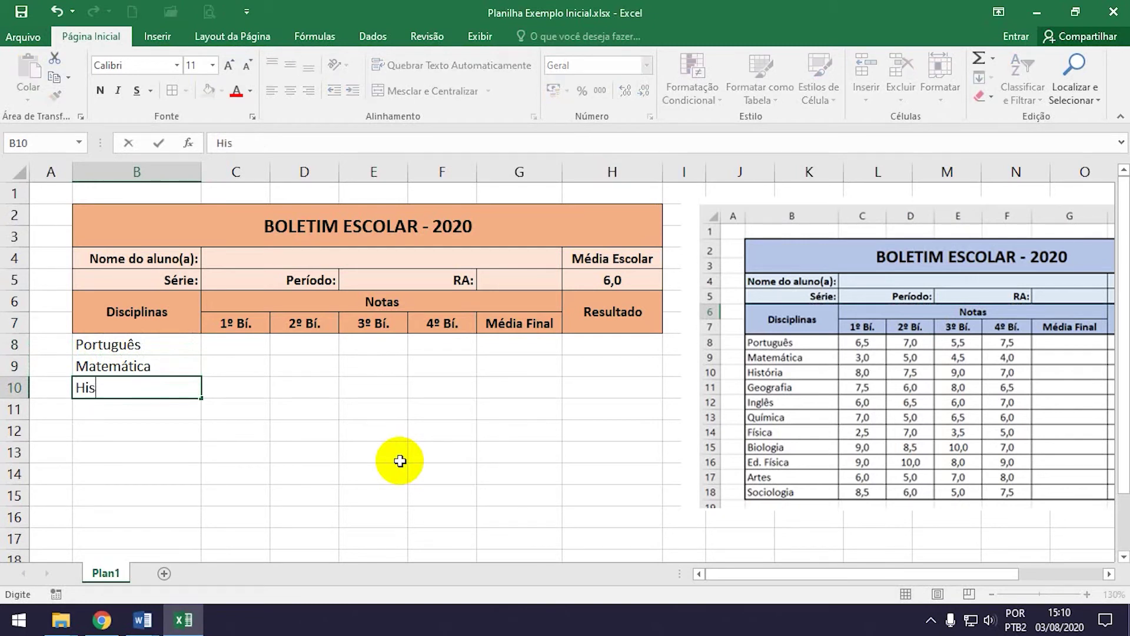
pyautogui.write('tória')
pyautogui.press('Return')
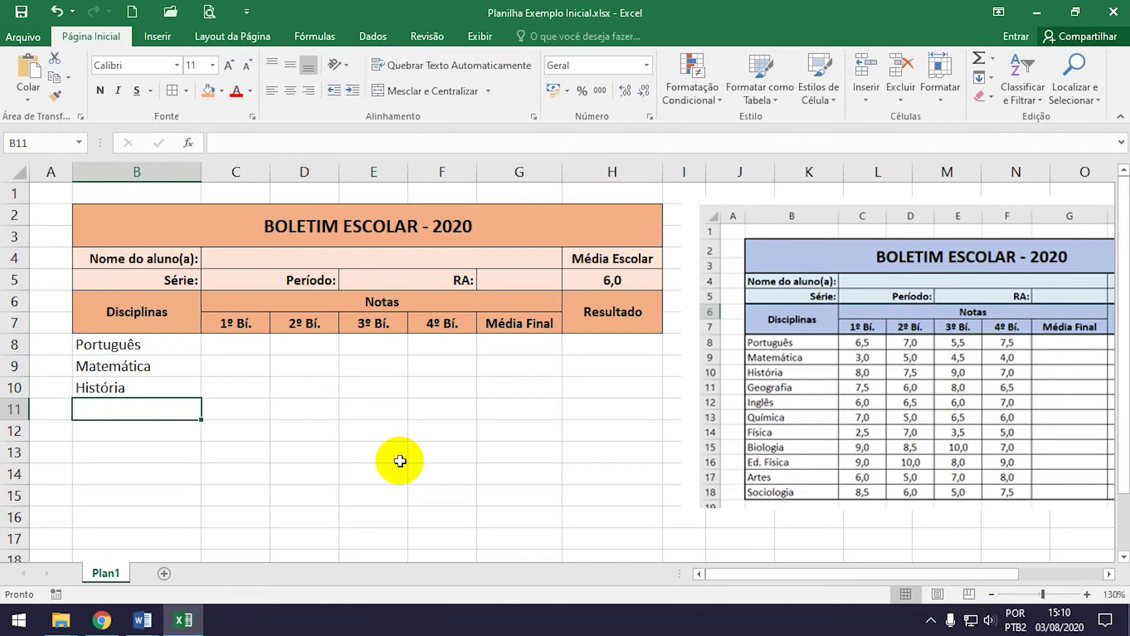
pyautogui.write('Geografia')
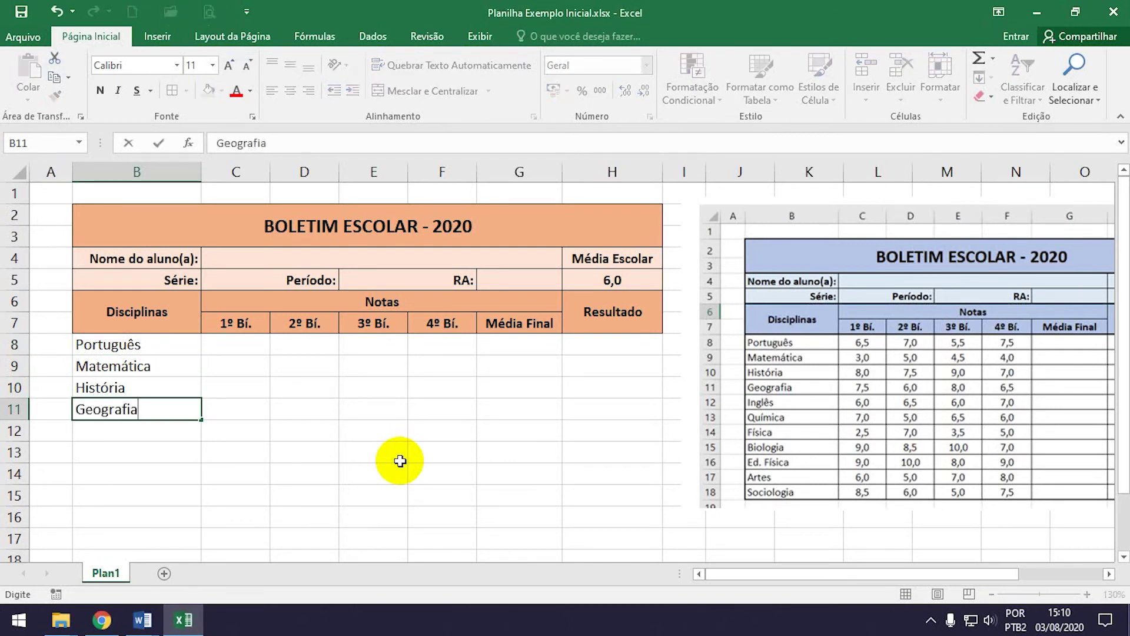
pyautogui.press('Return')
pyautogui.write('Inglês')
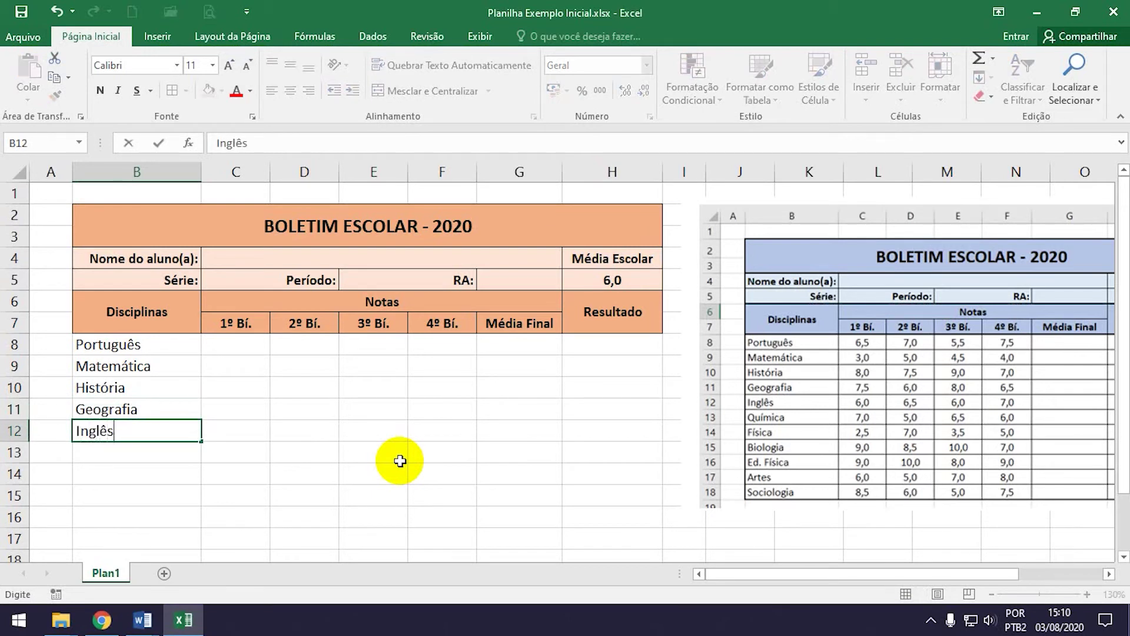
pyautogui.press('Return')
# - Enter Química, Física, Biologia, Ed. Física, Artes and Sociologia in B13:B18
pyautogui.write('Q')
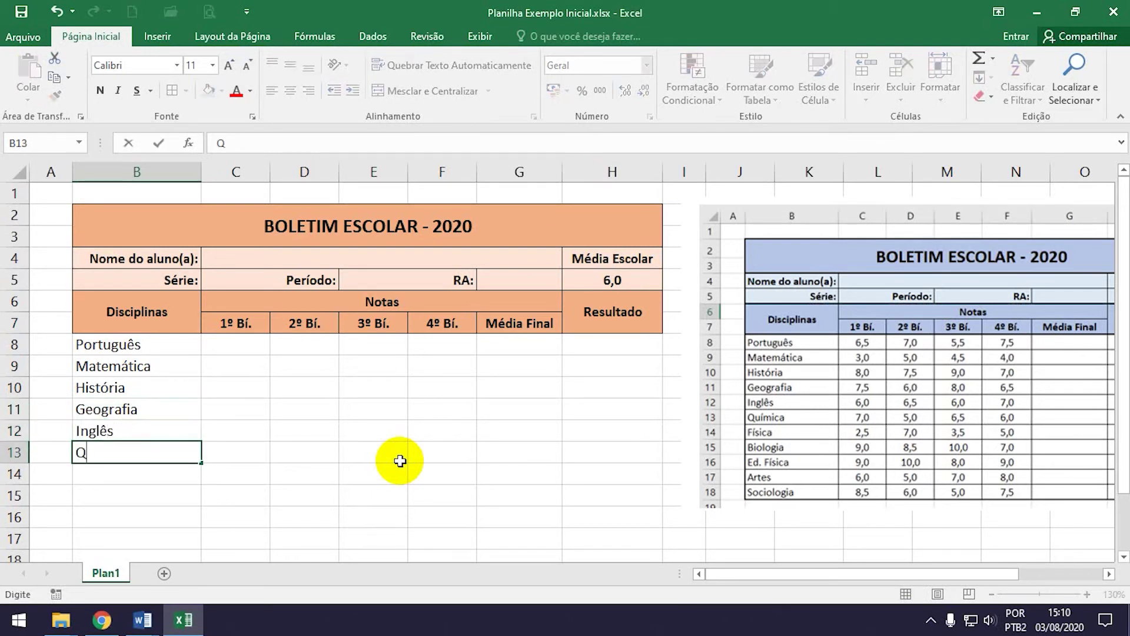
pyautogui.write('uímica')
pyautogui.press('Return')
pyautogui.write('F')
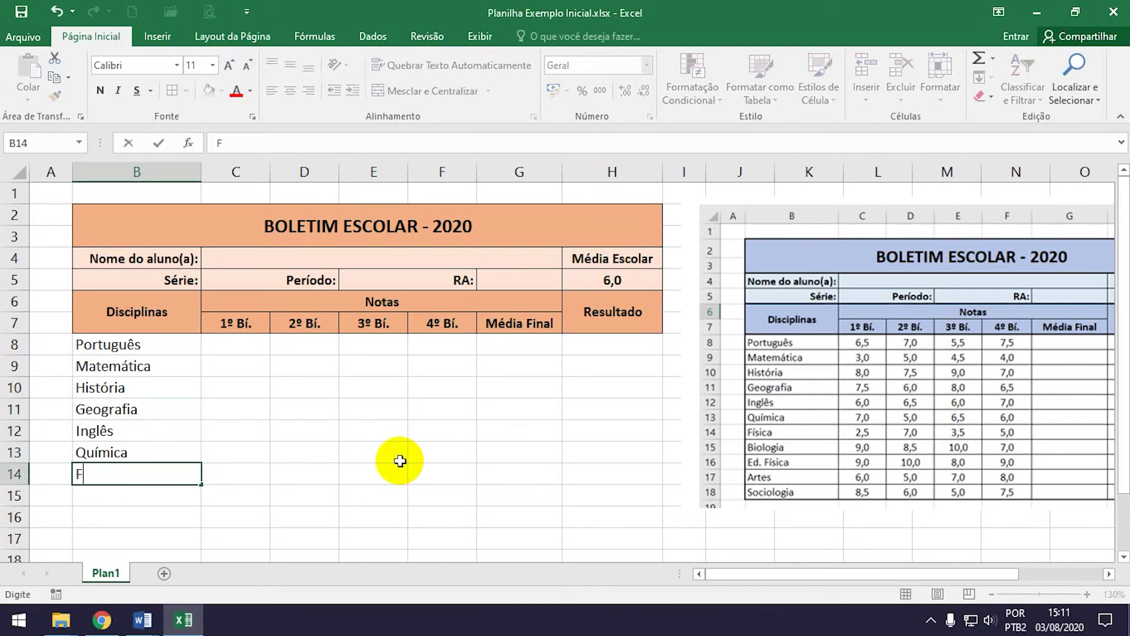
pyautogui.write('ísica')
pyautogui.press('Return')
pyautogui.write('Biologia')
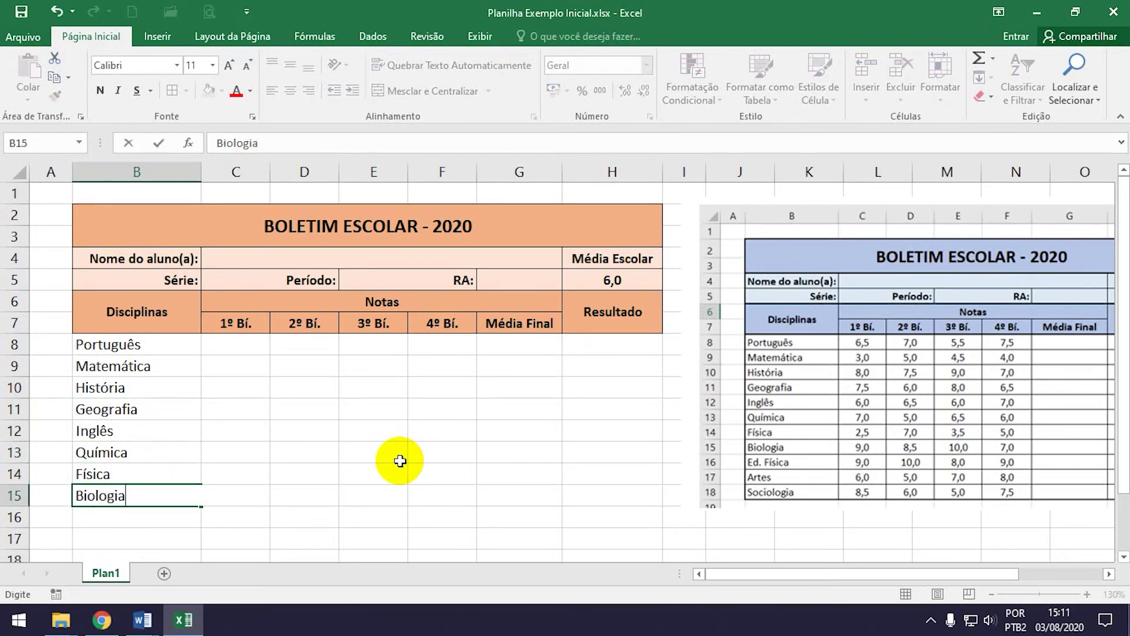
pyautogui.press('Return')
pyautogui.write('Ed. Física')
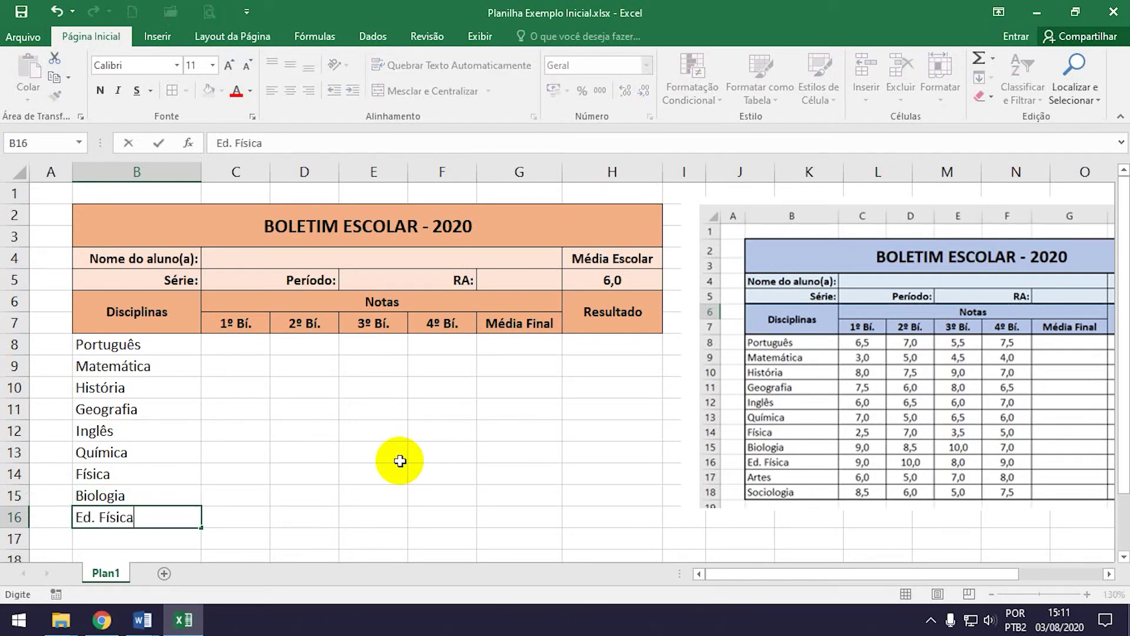
pyautogui.press('Return')
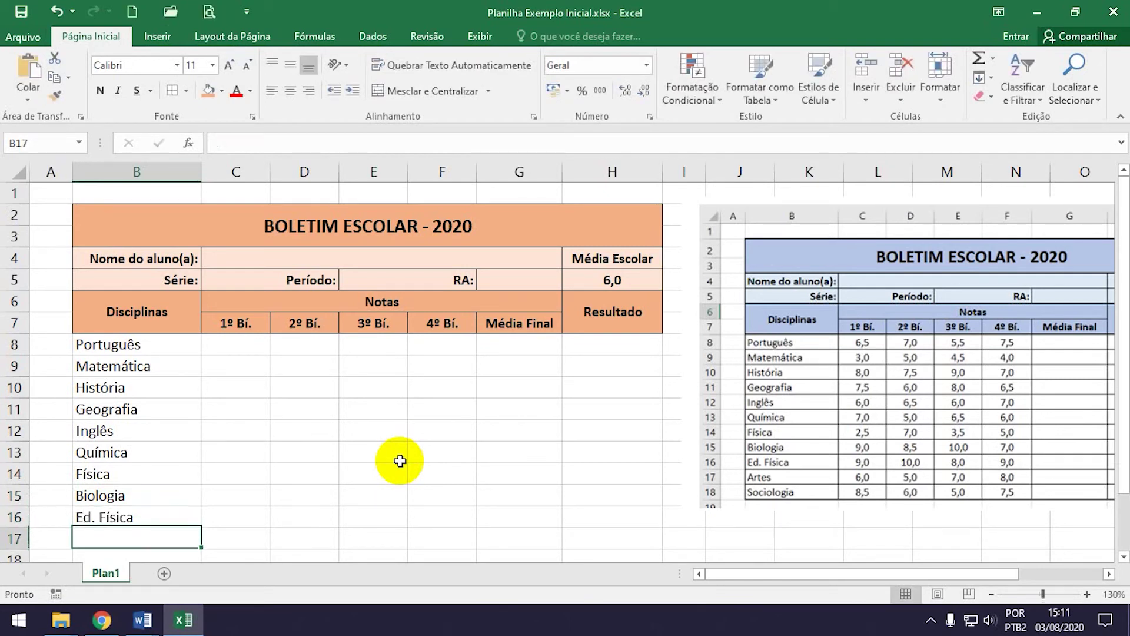
pyautogui.write('Artes')
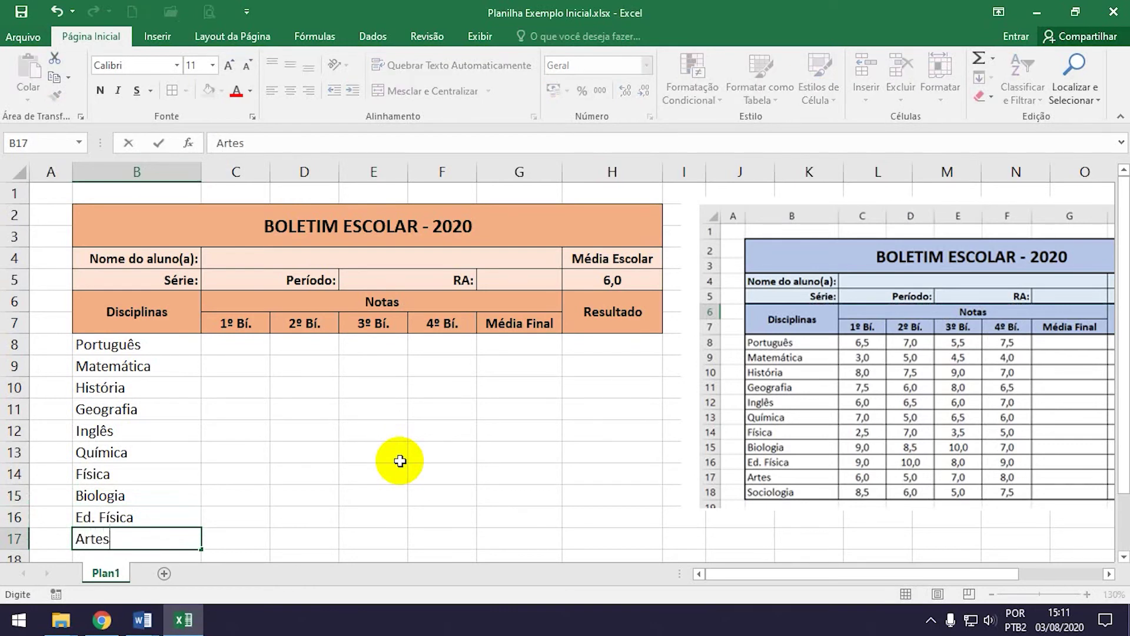
pyautogui.press('Return')
pyautogui.write('Soci')
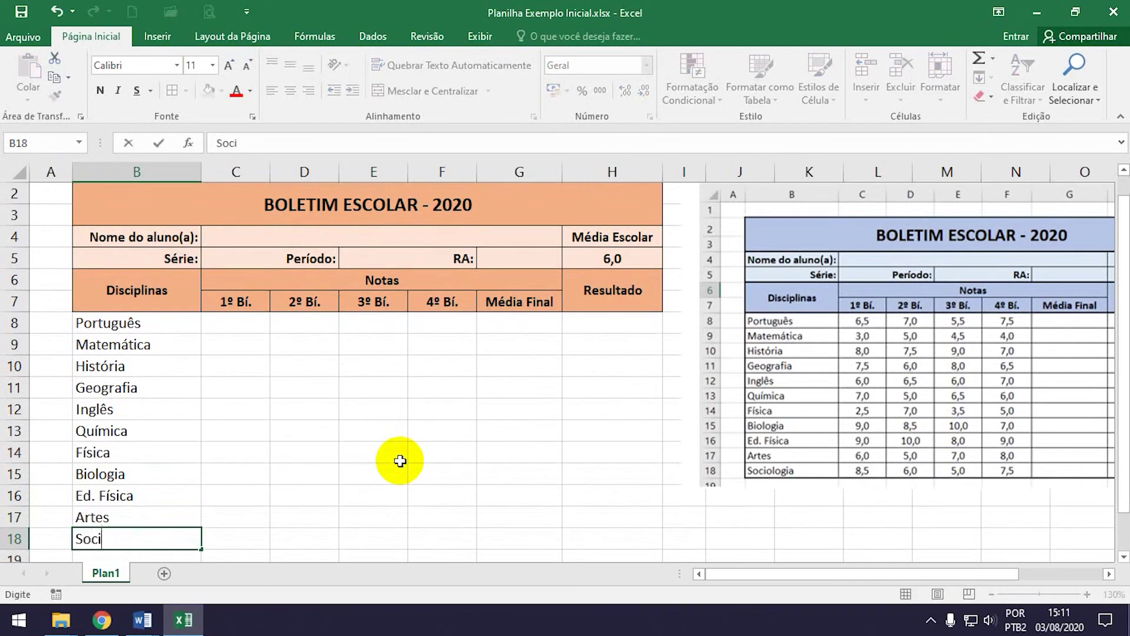
pyautogui.press('Return')
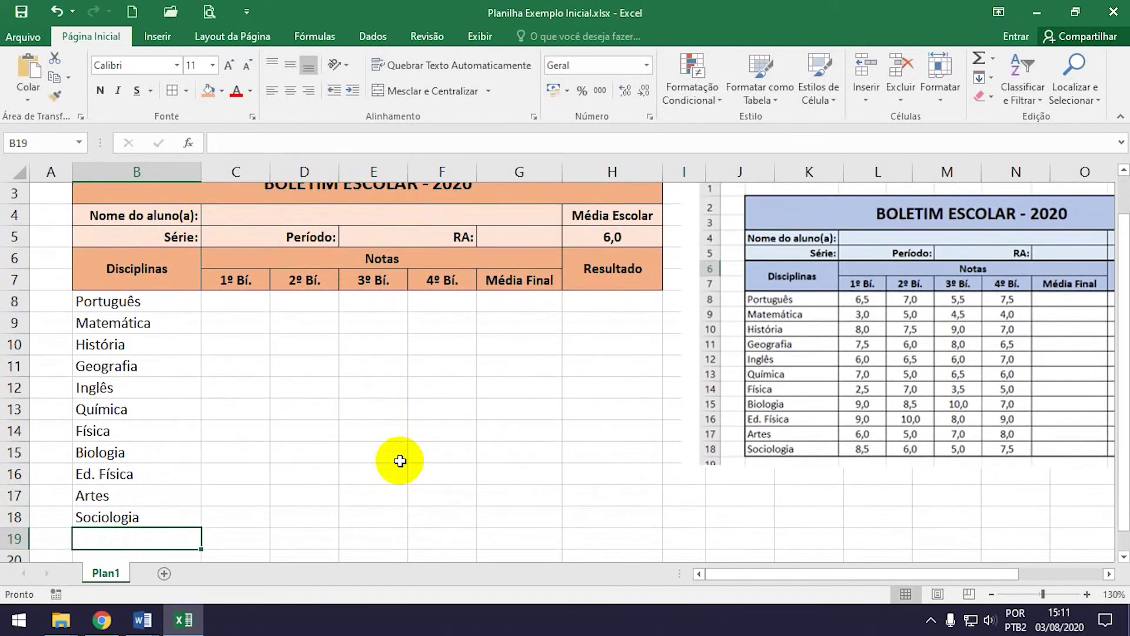
pyautogui.press('Up')
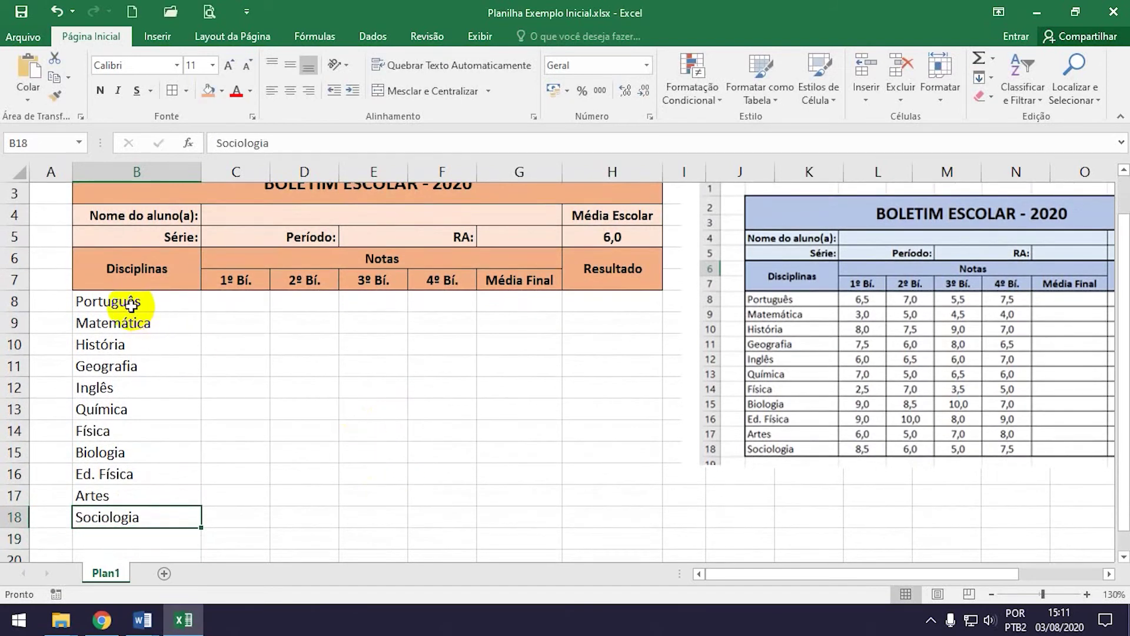
# - Apply All Borders to the grade grid B8:H18
pyautogui.moveTo(121, 300); pyautogui.dragTo(613, 473)
pyautogui.click(613, 474)
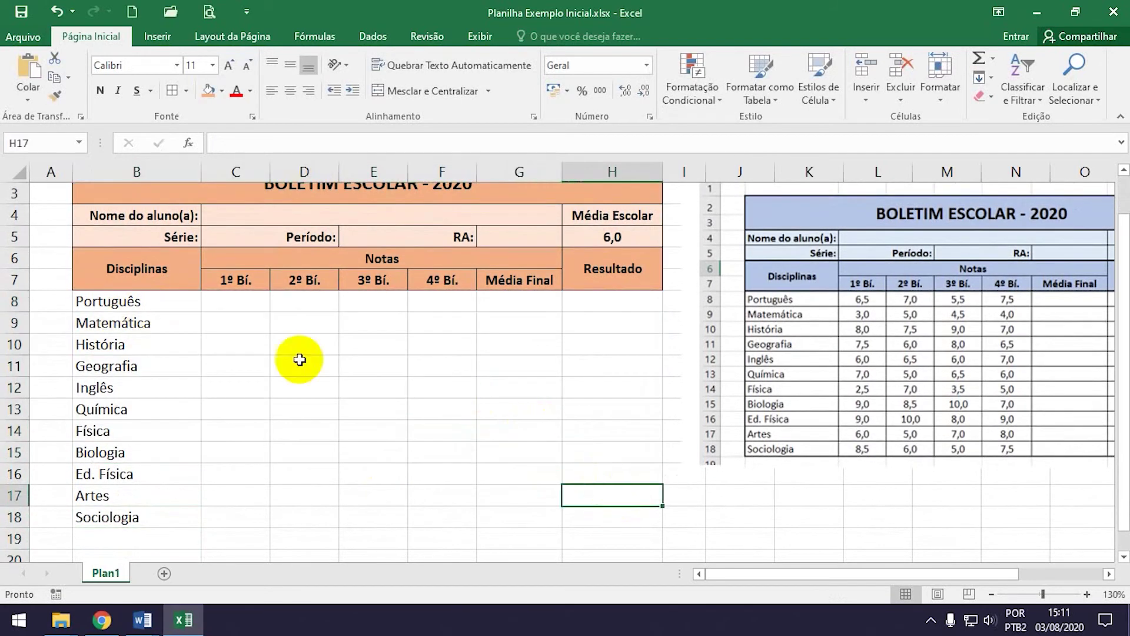
pyautogui.moveTo(171, 308)
pyautogui.mouseDown()
pyautogui.moveTo(584, 536)
pyautogui.moveTo(586, 509)
pyautogui.mouseUp()
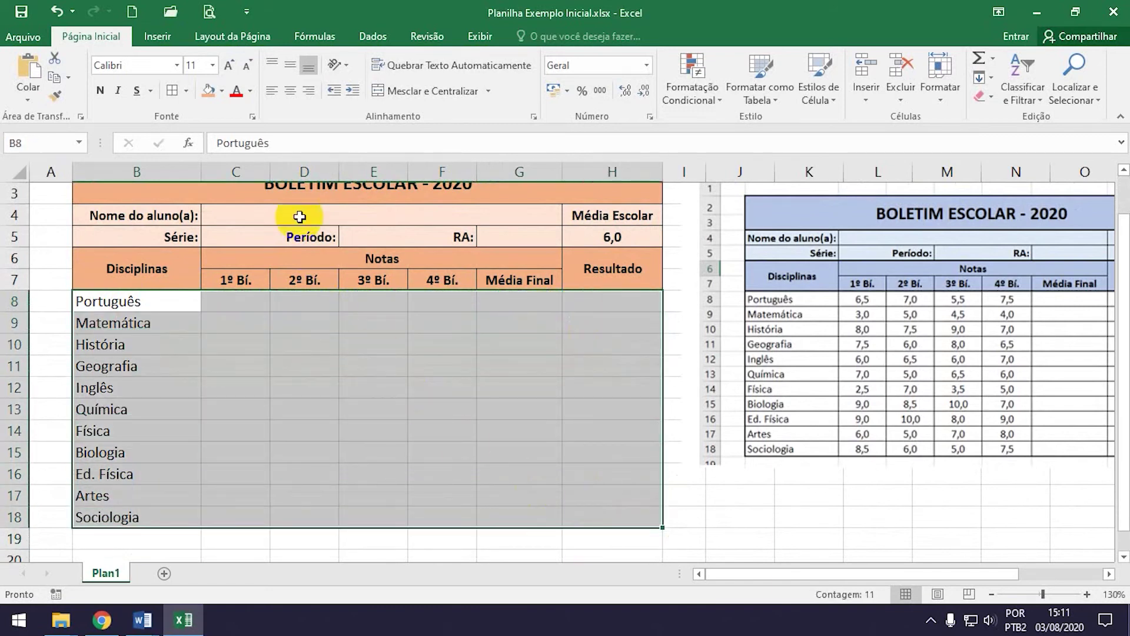
pyautogui.click(171, 91)
pyautogui.click(373, 411)
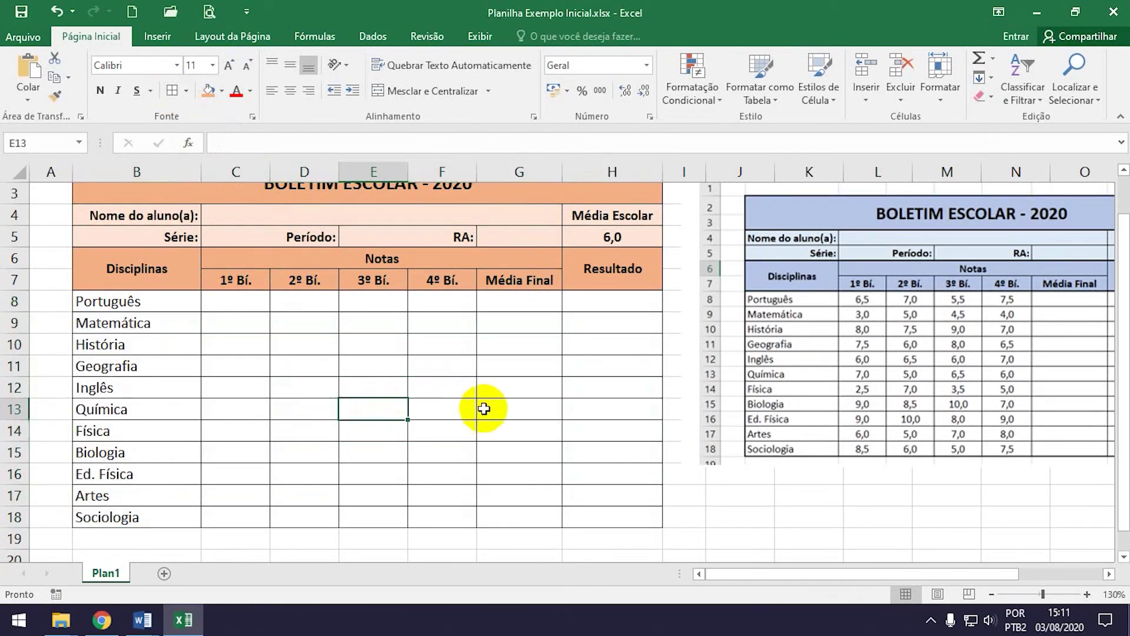
# - Zoom out slightly and center-align the grade cells C8:G18
pyautogui.scroll(1, 588, 453)
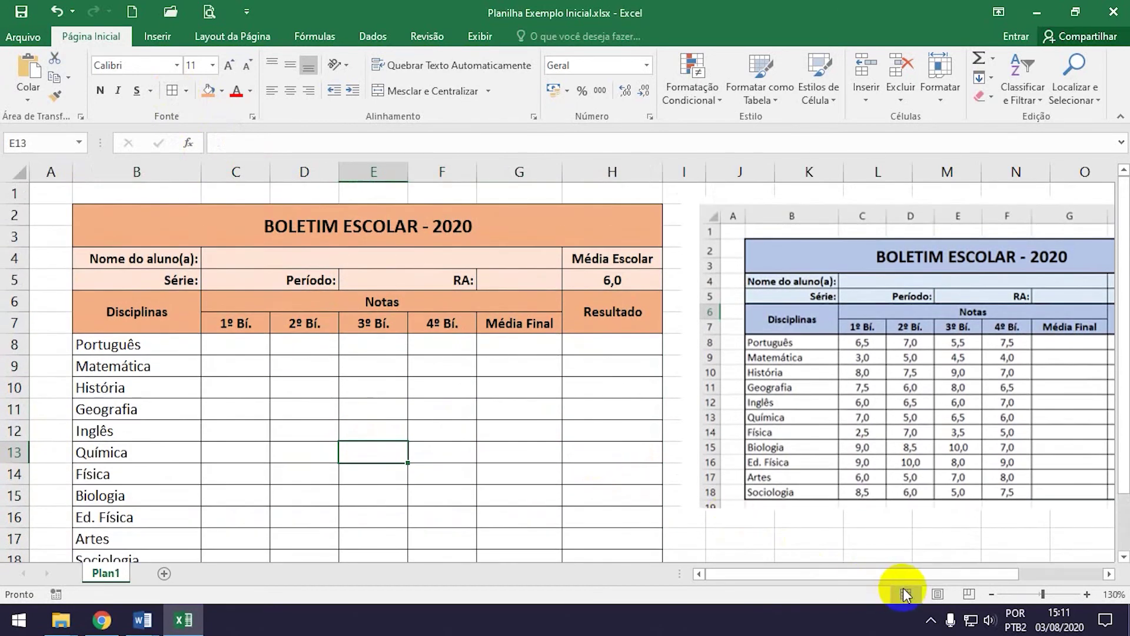
pyautogui.click(991, 595)
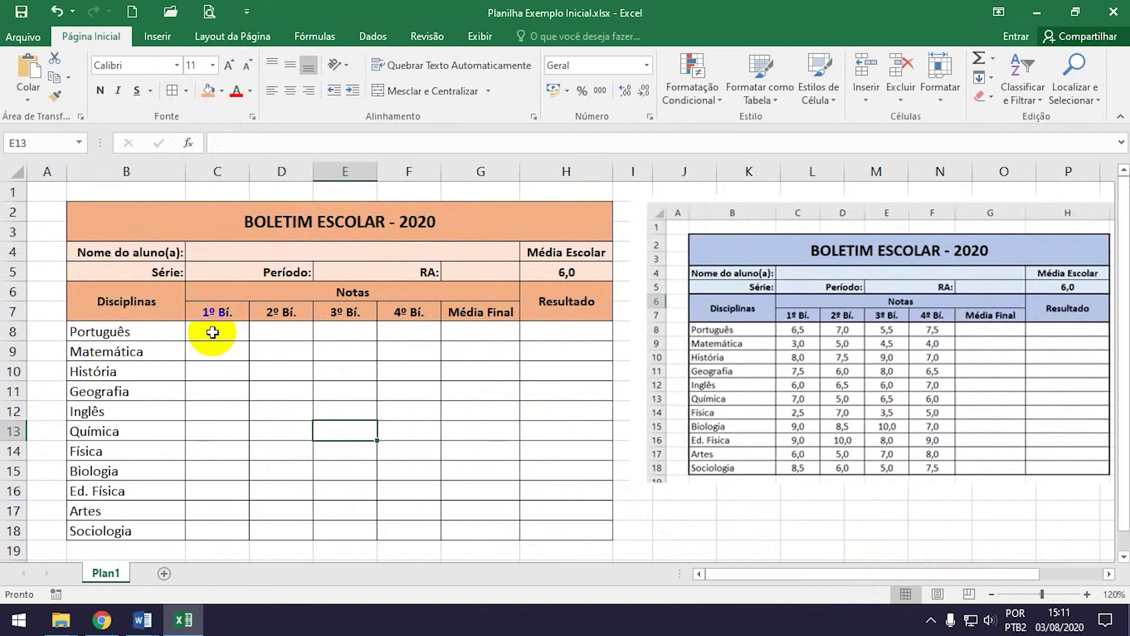
pyautogui.moveTo(213, 329); pyautogui.dragTo(477, 525)
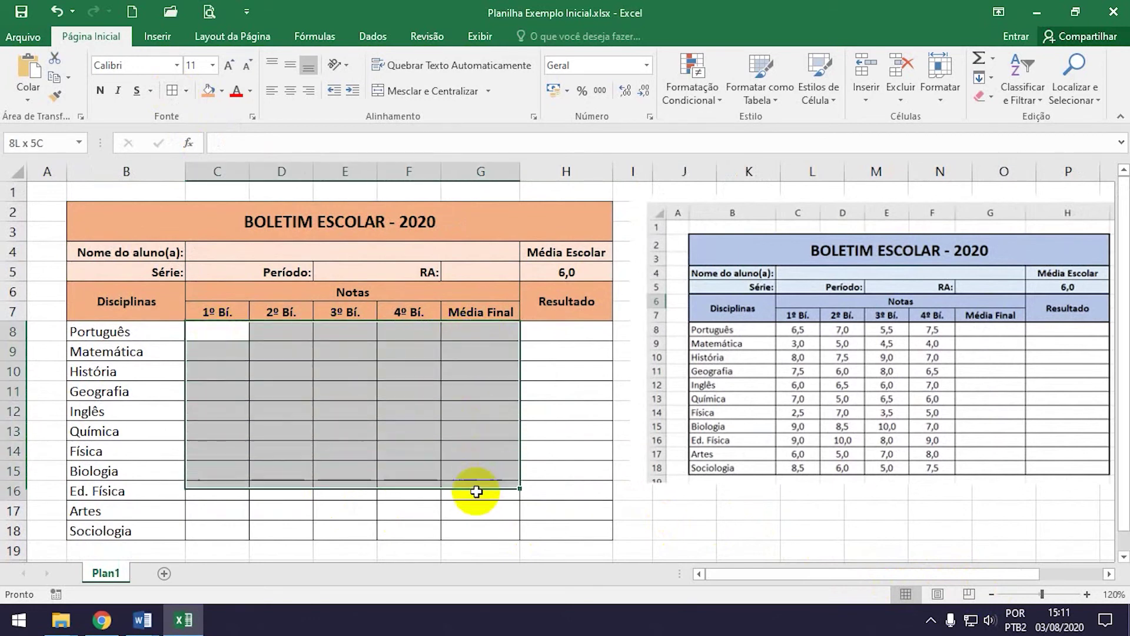
pyautogui.click(291, 92)
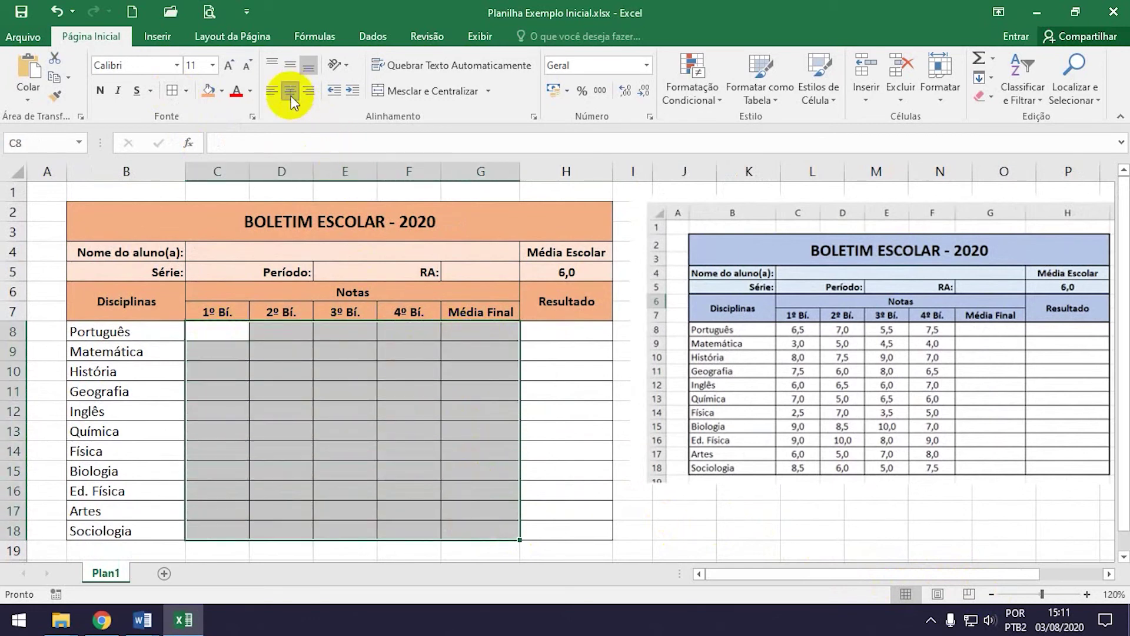
pyautogui.click(235, 332)
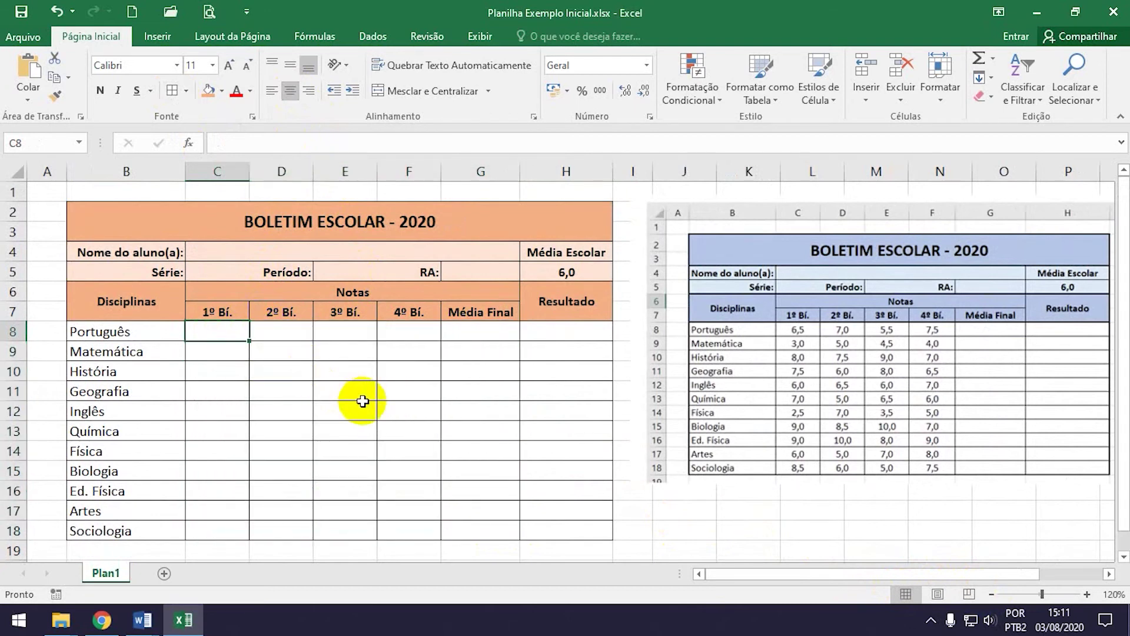
# - Enter Português's bimester grades 6,5, 7, 5,5 and 7,5 in C8:F8
pyautogui.write('6,5')
pyautogui.press('Tab')
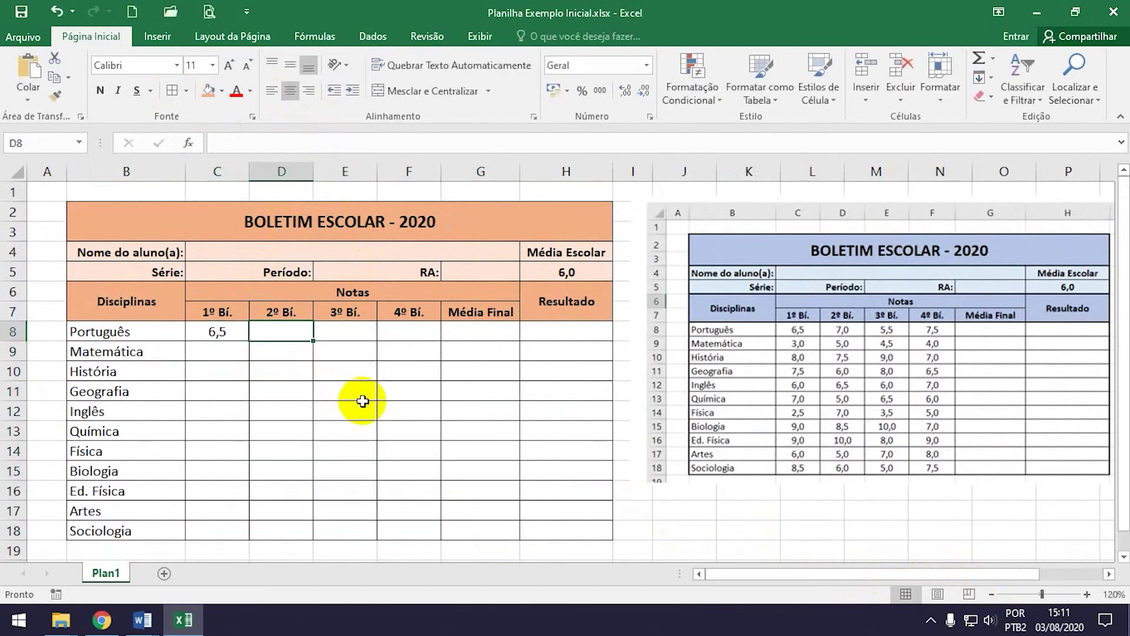
pyautogui.write('7')
pyautogui.press('Tab')
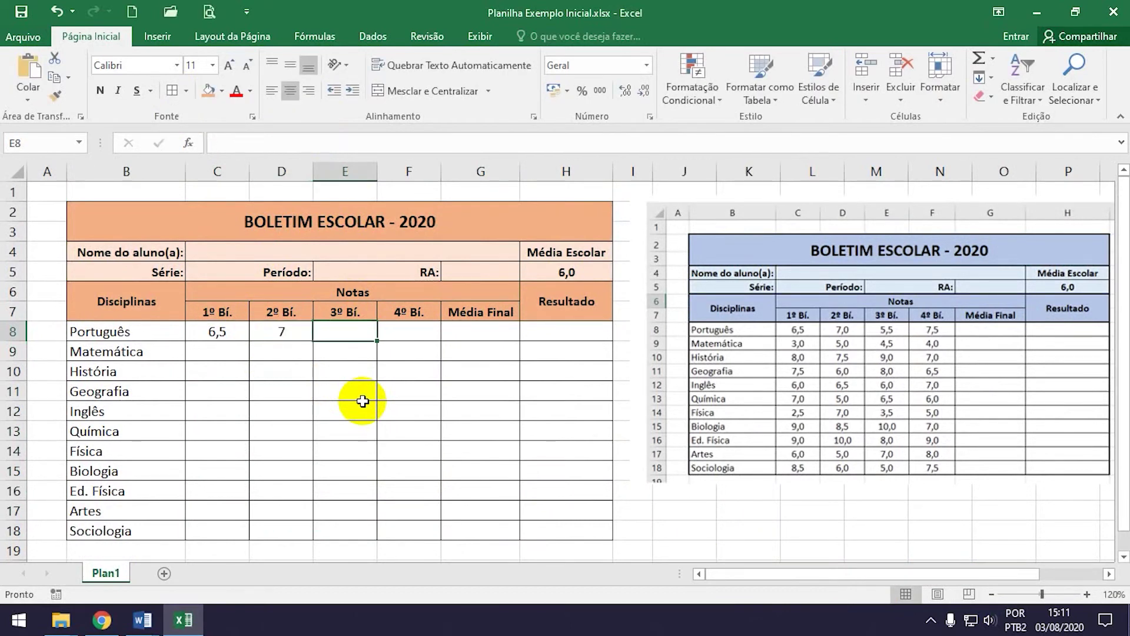
pyautogui.write('5,5')
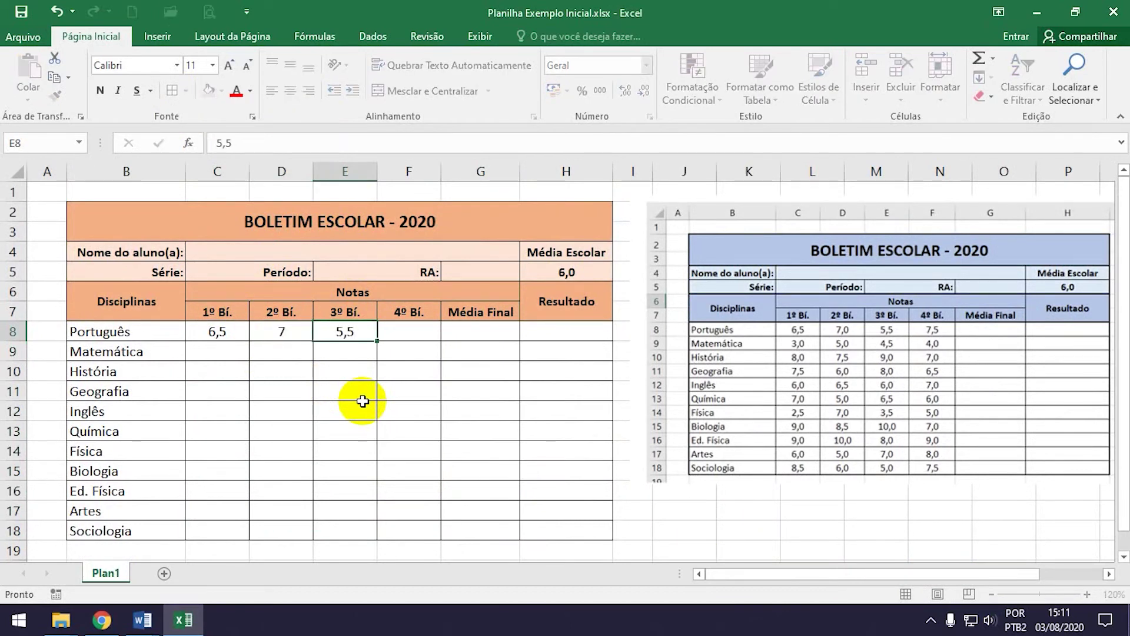
pyautogui.press('Tab')
pyautogui.write('7')
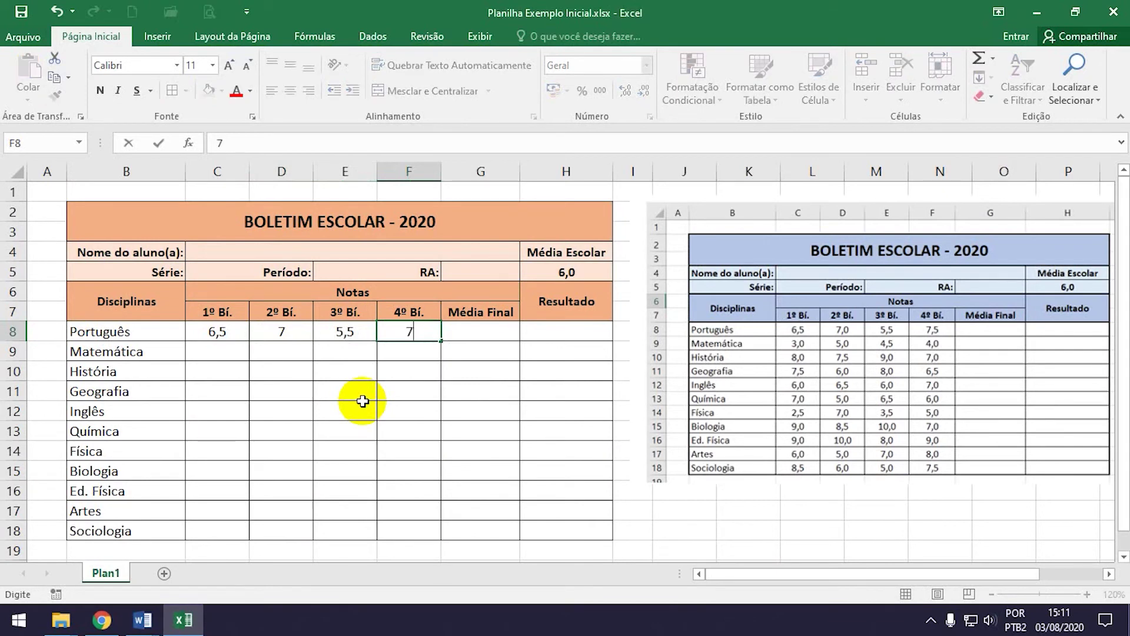
pyautogui.press('Return')
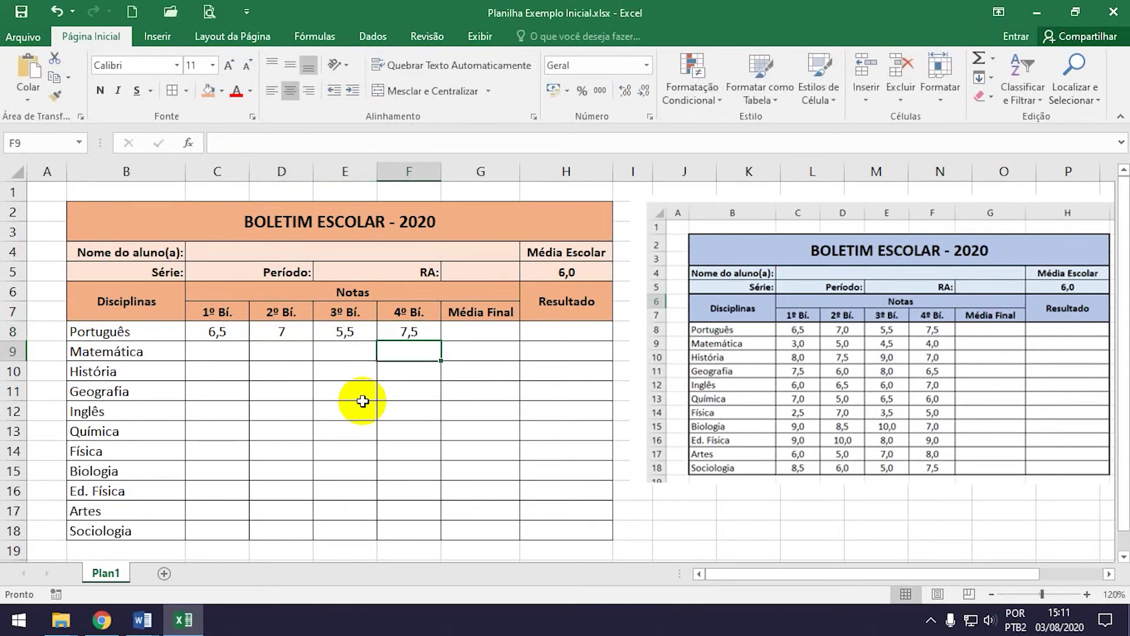
# - Enter first-bimester grades of 3 for Matemática and 5 for História
pyautogui.press('Left')
pyautogui.press('Left')
pyautogui.press('Left')
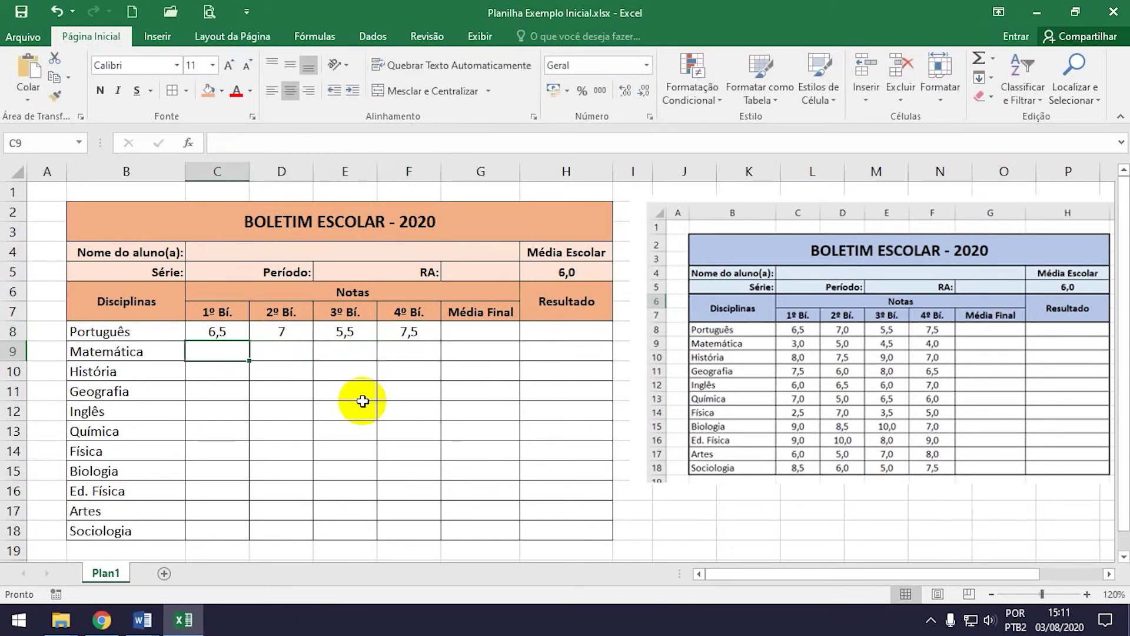
pyautogui.write('3')
pyautogui.press('Return')
pyautogui.write('5')
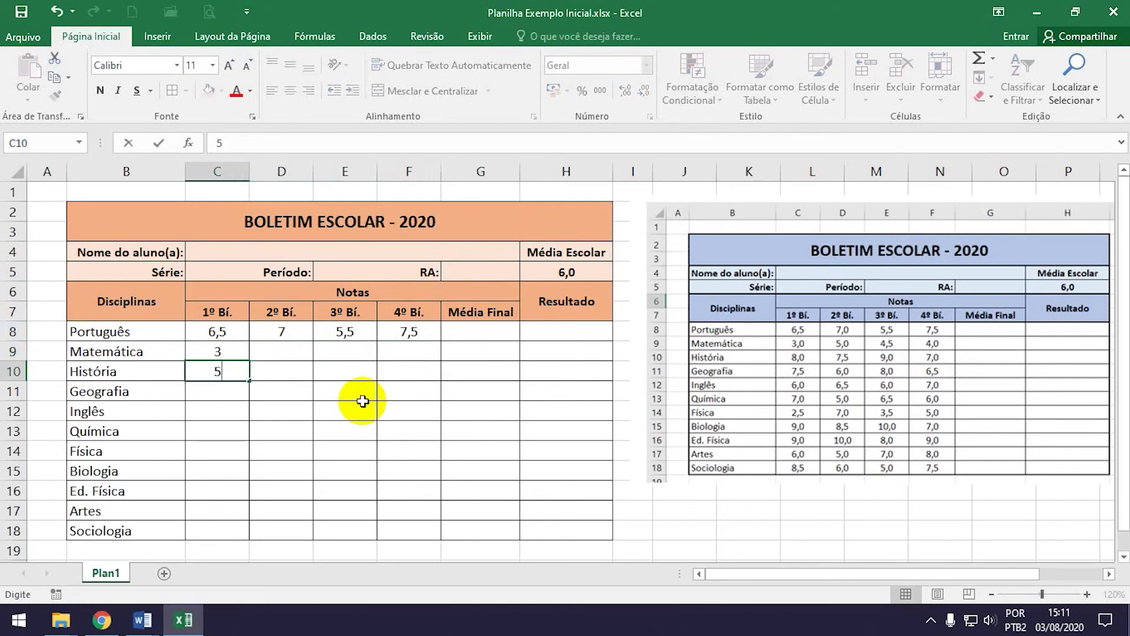
pyautogui.press('Right')
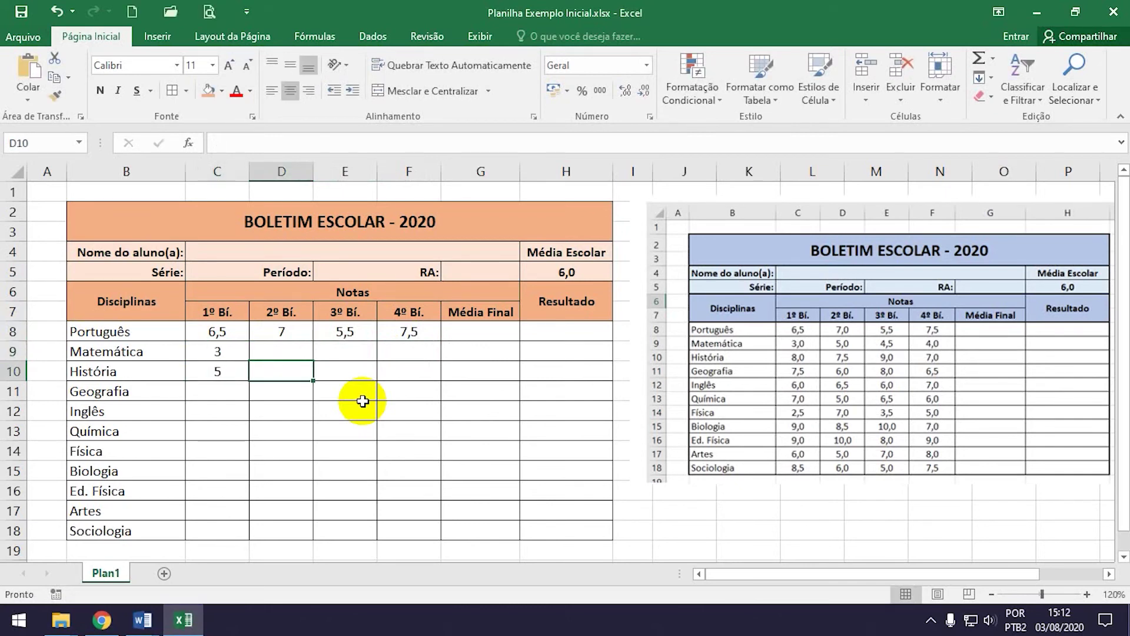
pyautogui.click(283, 352)
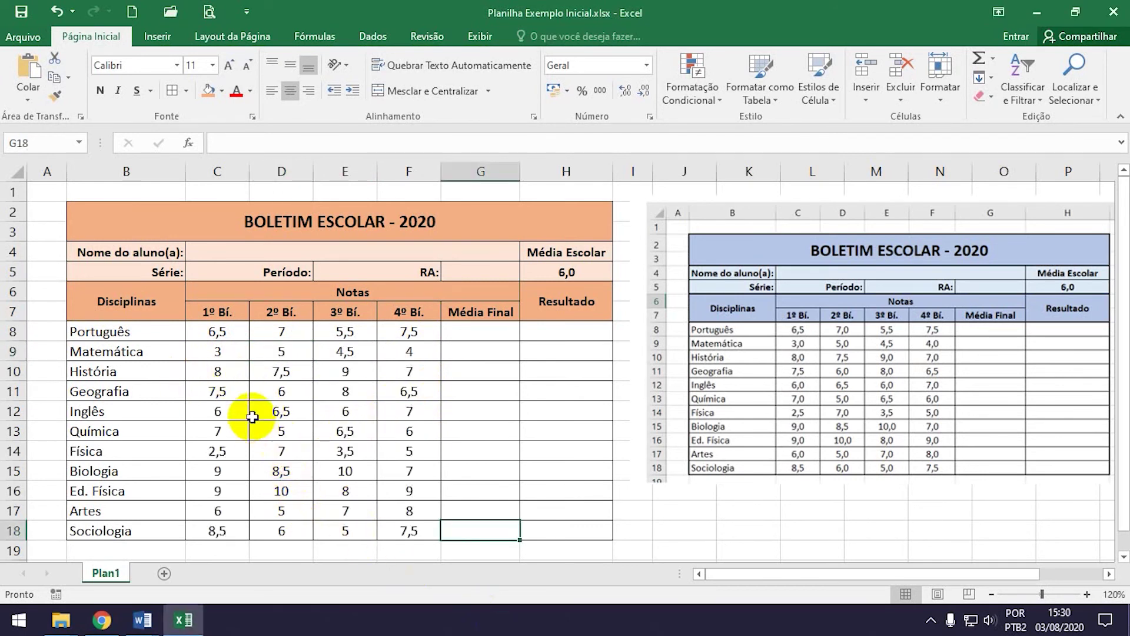
pyautogui.click(217, 333)
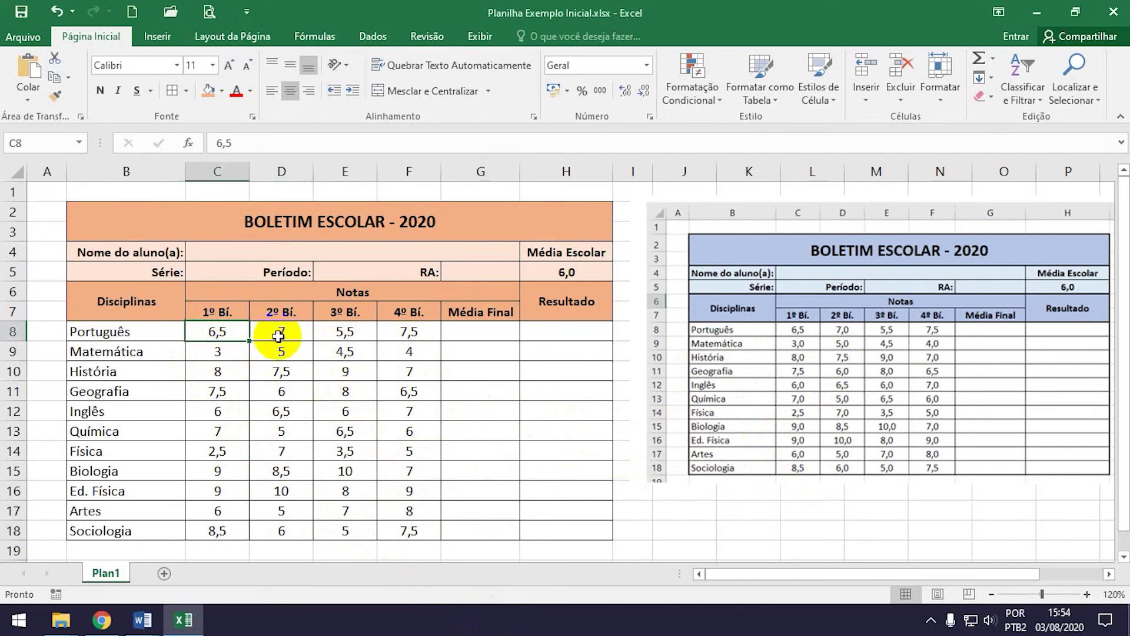
# - Format all grades in C8:F18 to display exactly one decimal place
pyautogui.moveTo(222, 331)
pyautogui.mouseDown()
pyautogui.moveTo(396, 345)
pyautogui.moveTo(383, 433)
pyautogui.moveTo(391, 530)
pyautogui.mouseUp()
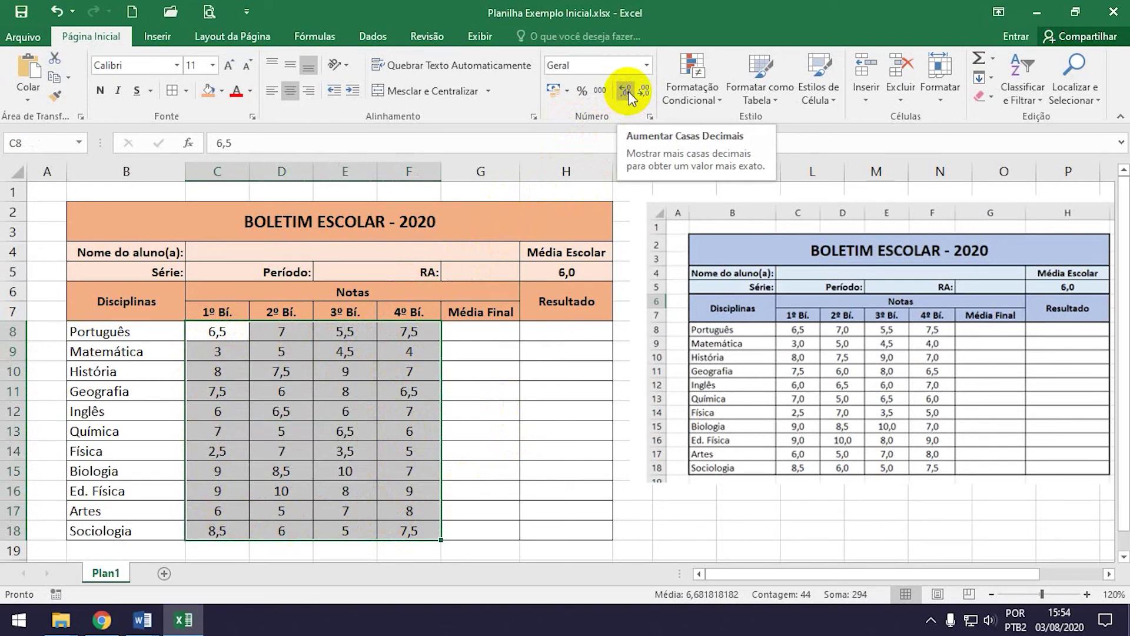
pyautogui.click(627, 93)
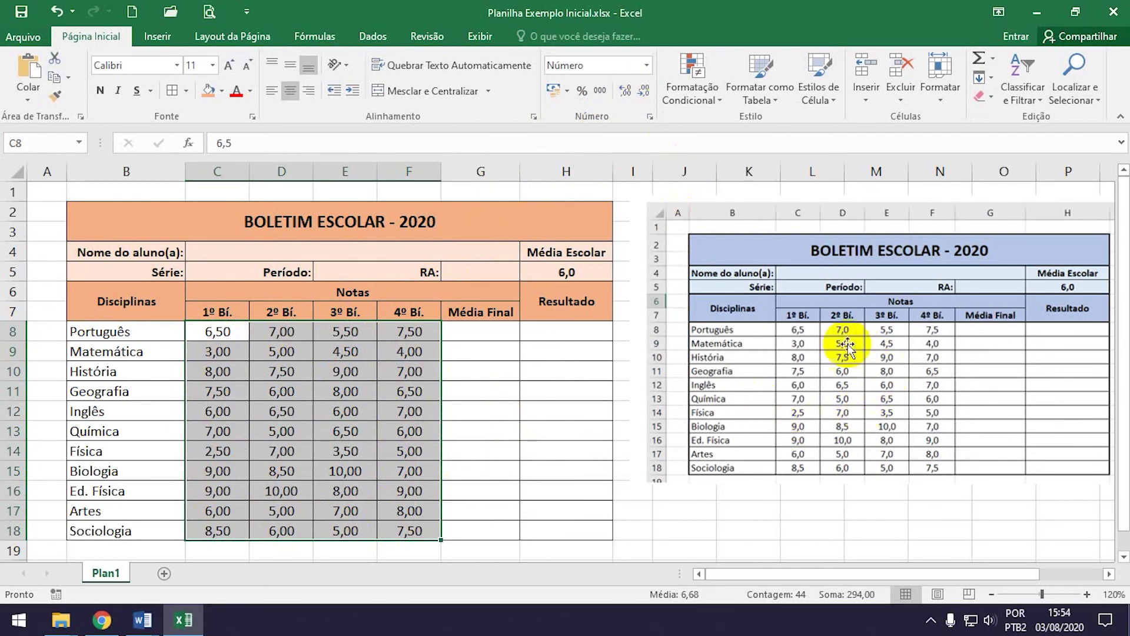
pyautogui.click(645, 91)
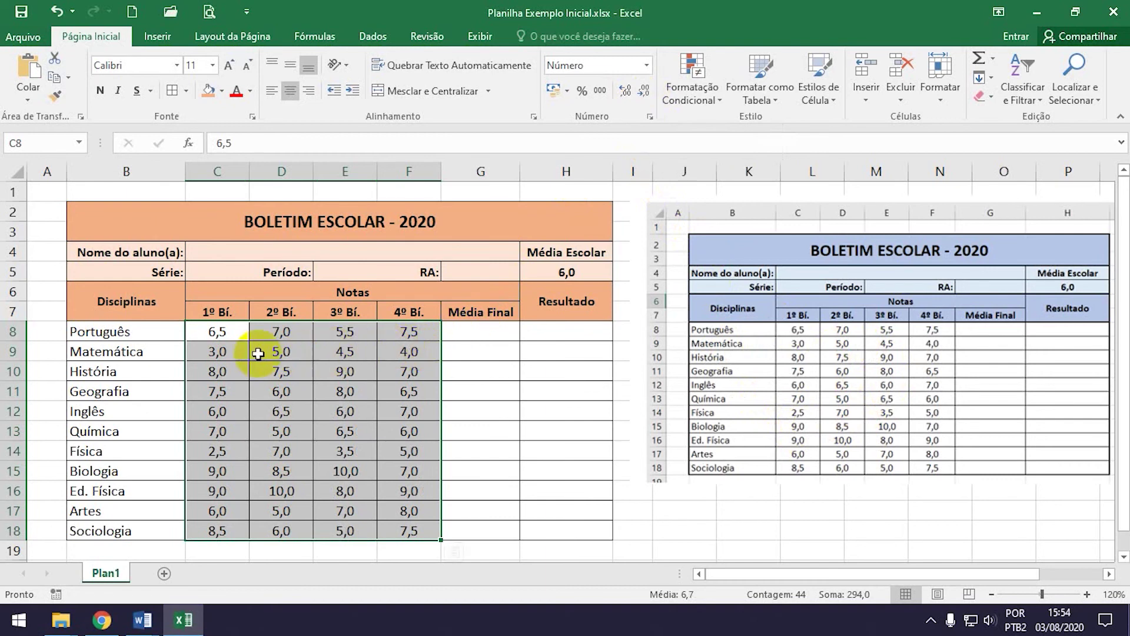
pyautogui.click(556, 444)
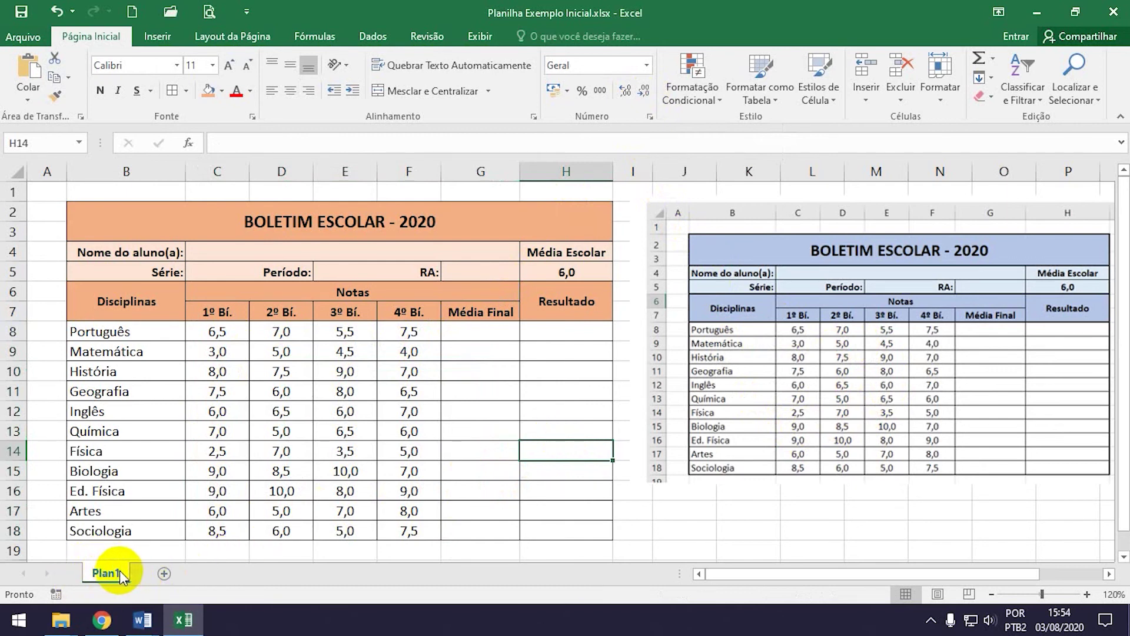
# - Rename the Plan1 sheet tab to 'Boletim Escolar 2020'
pyautogui.doubleClick(112, 573)
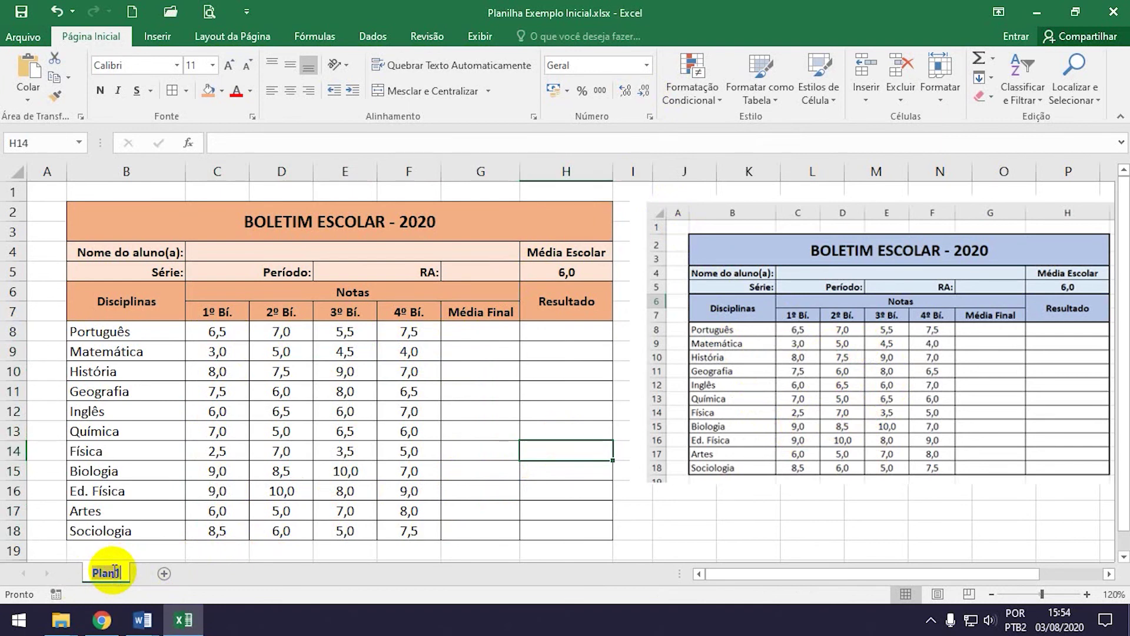
pyautogui.write('Boletim Escolar 202')
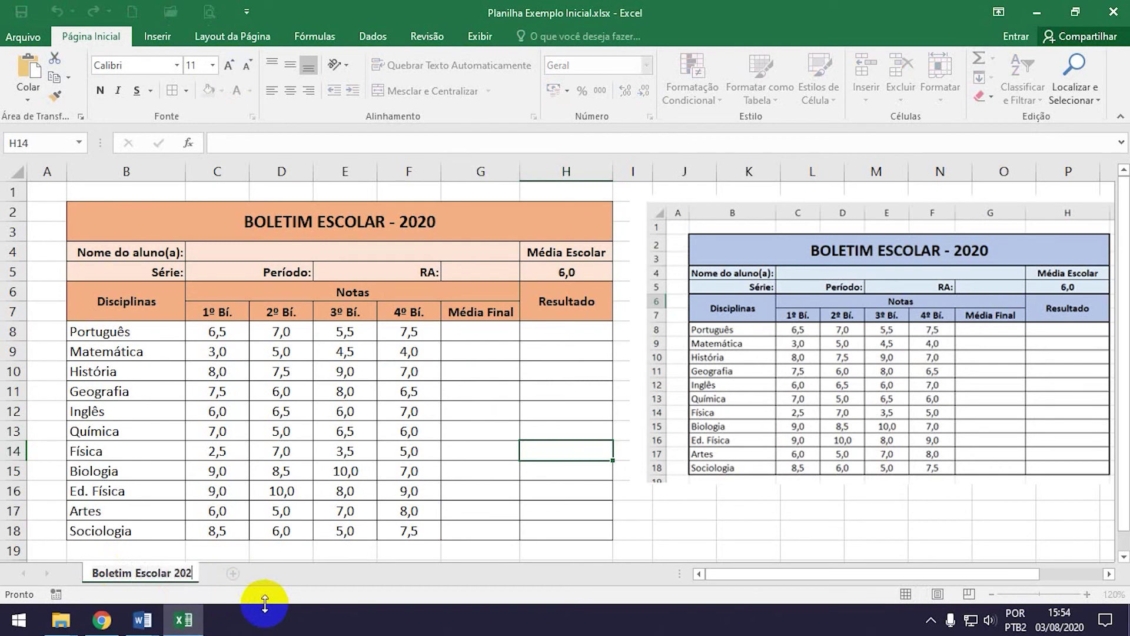
pyautogui.press('Return')
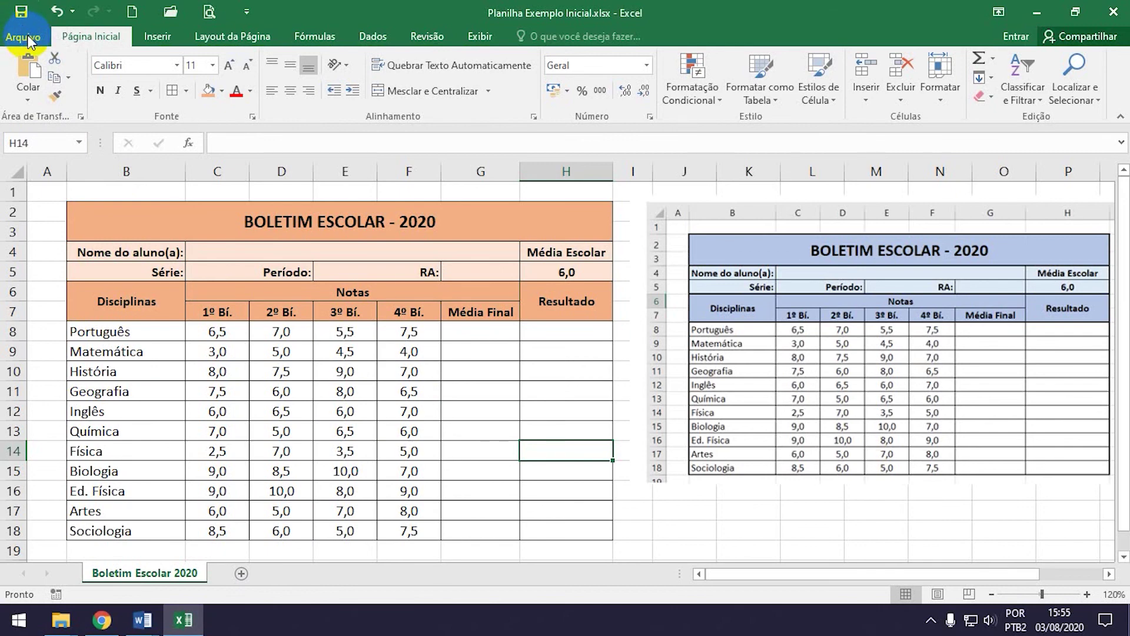
# - Save the workbook and delete the reference picture of the finished report card
pyautogui.click(28, 40)
pyautogui.click(51, 170)
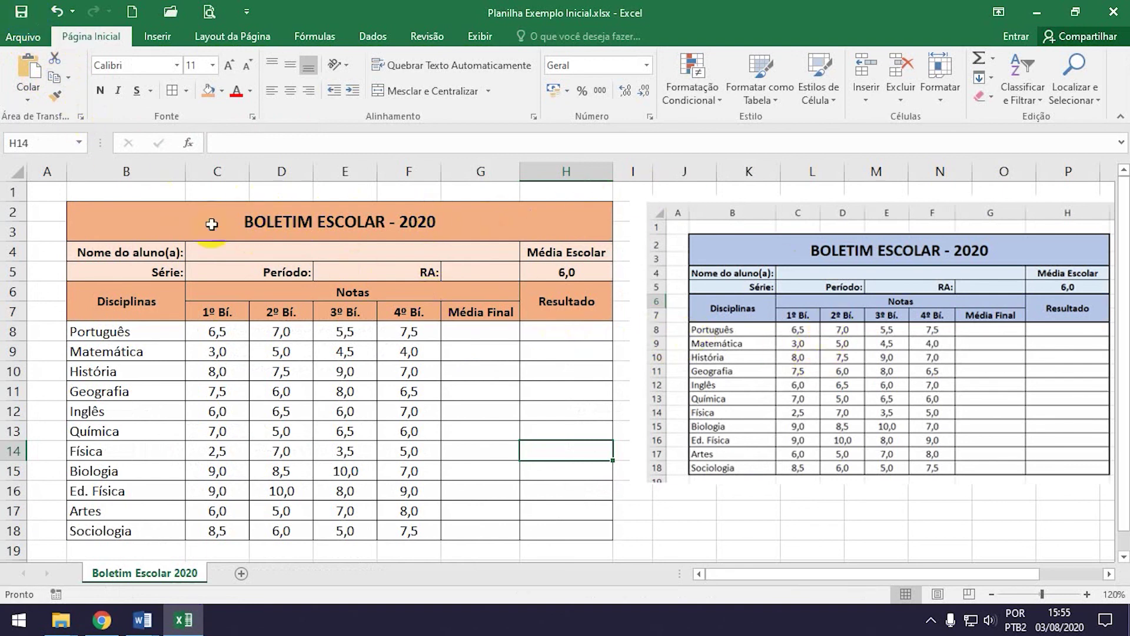
pyautogui.click(846, 371)
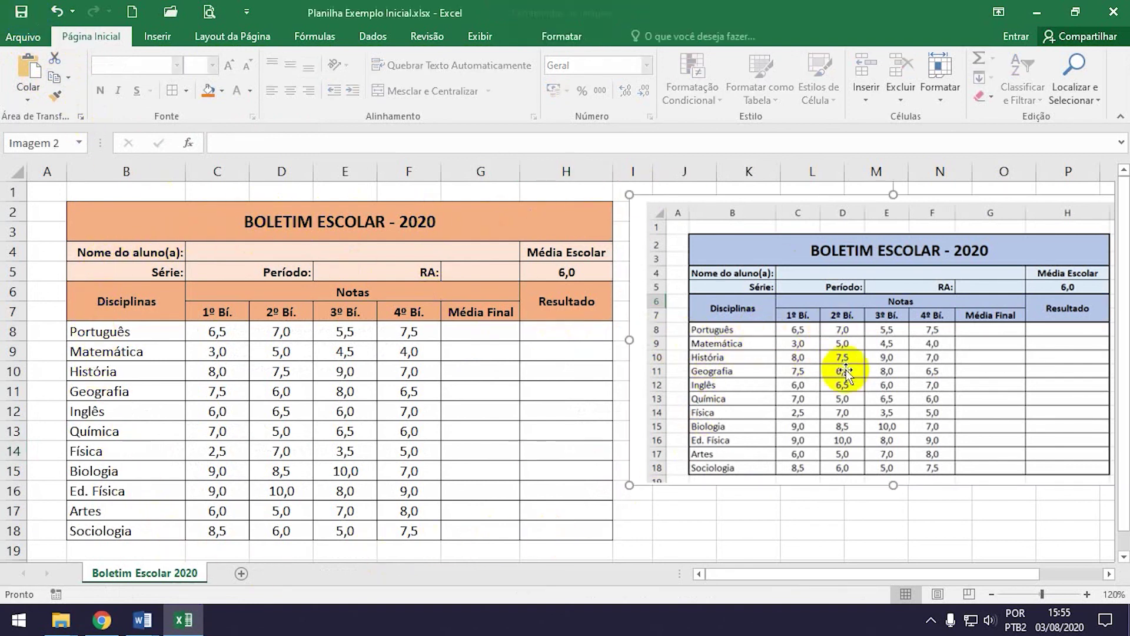
pyautogui.moveTo(890, 303)
pyautogui.mouseDown()
pyautogui.moveTo(763, 357)
pyautogui.moveTo(853, 391)
pyautogui.mouseUp()
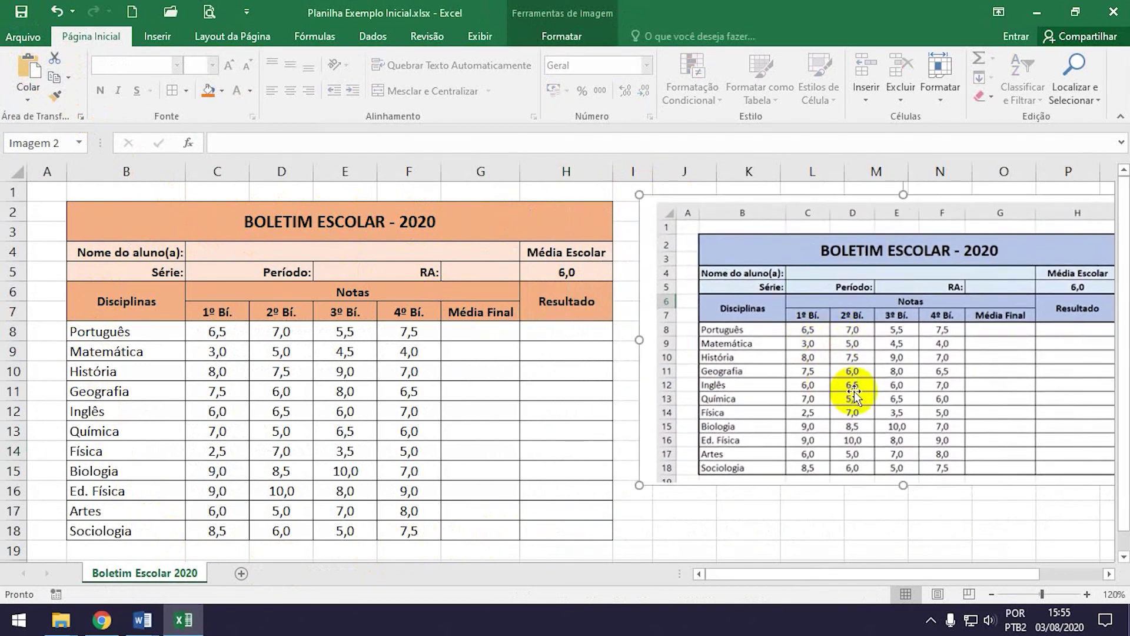
pyautogui.press('Delete')
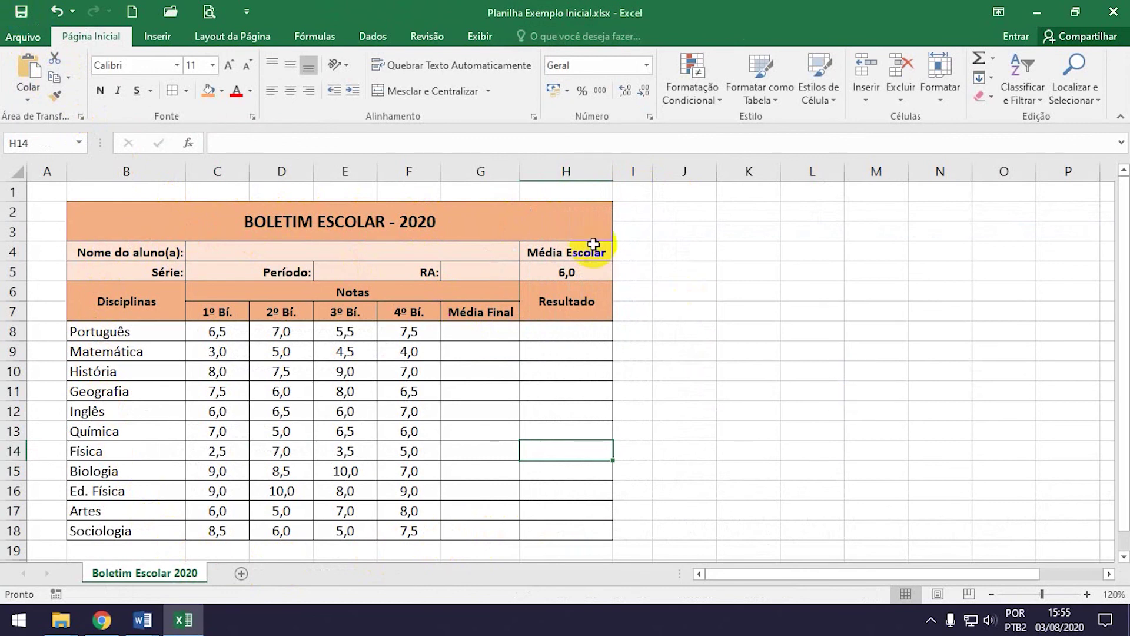
pyautogui.click(726, 242)
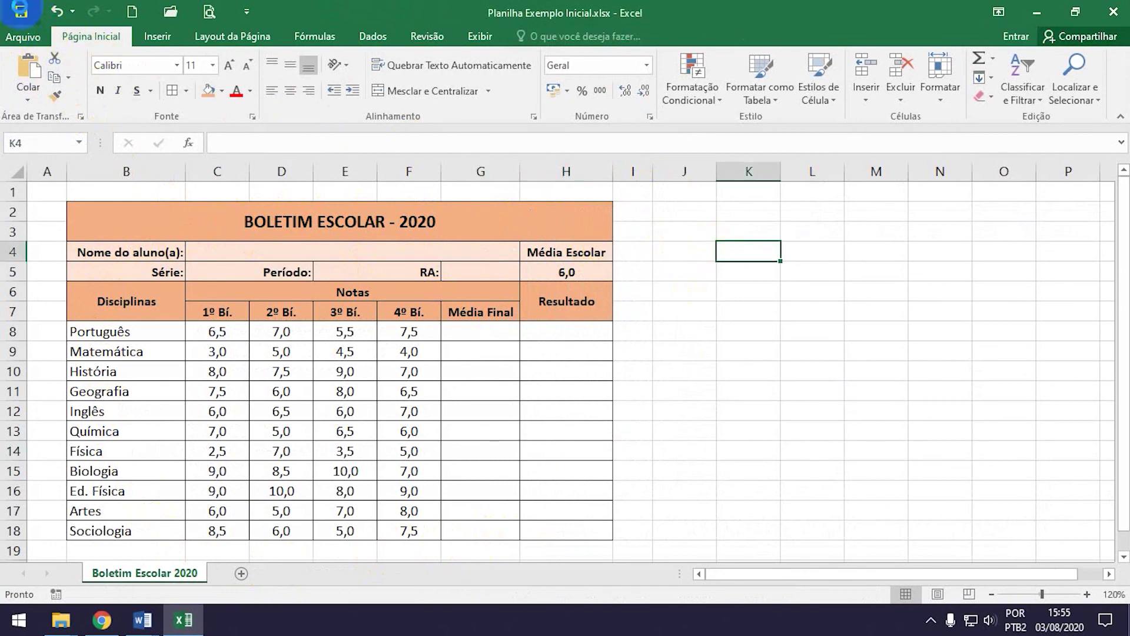
pyautogui.click(745, 272)
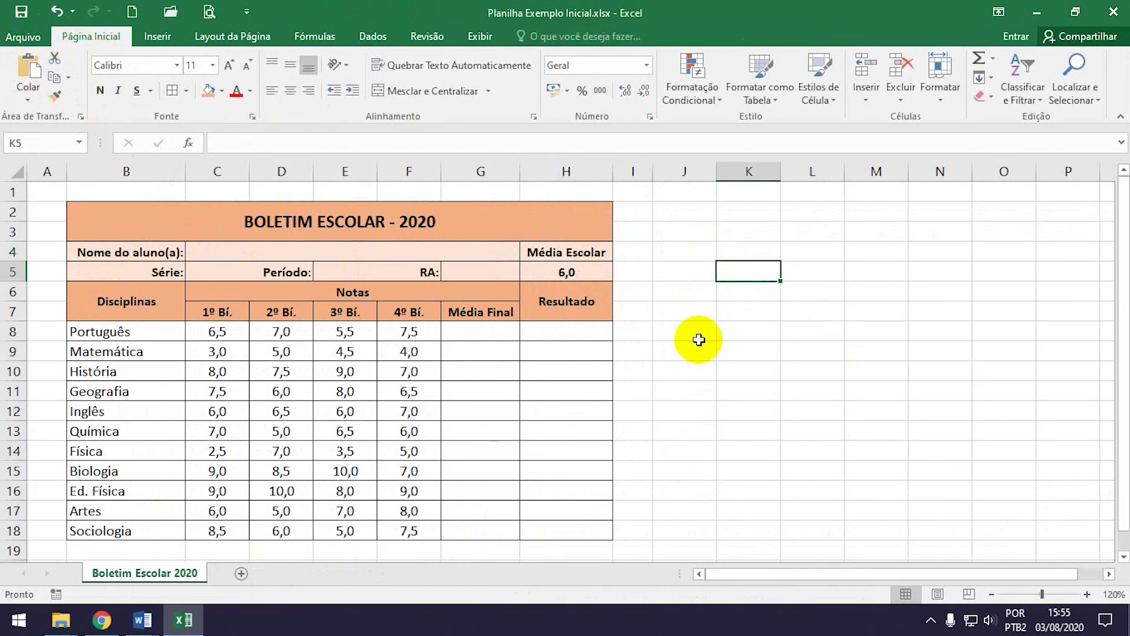